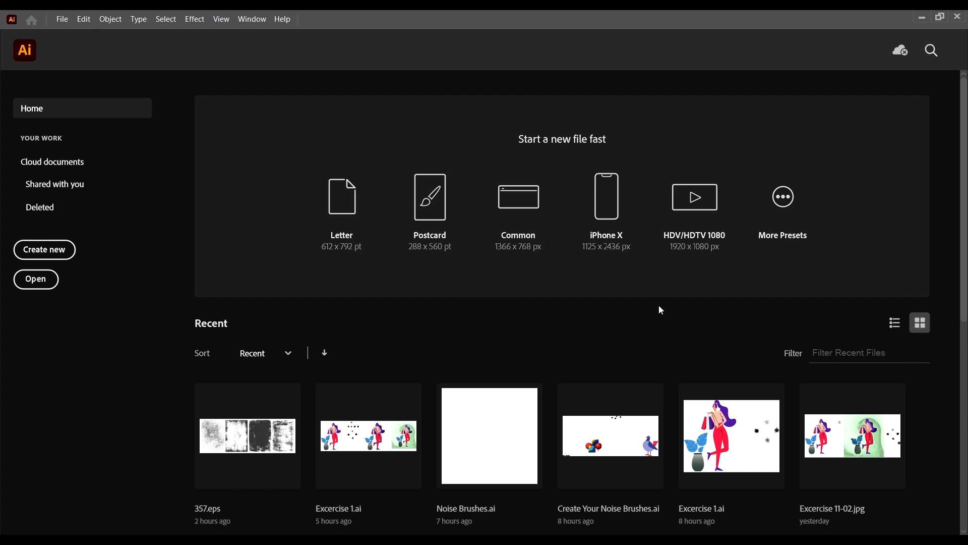
Create a new document from the Common 1366 x 768 px preset and fit the whole artboard in view
left_click(524, 203)
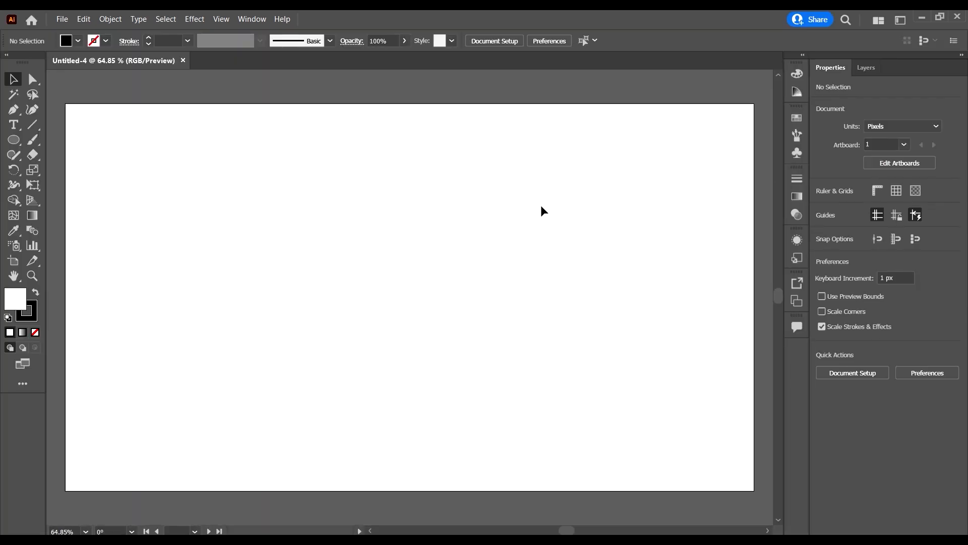
key("ctrl+minus")
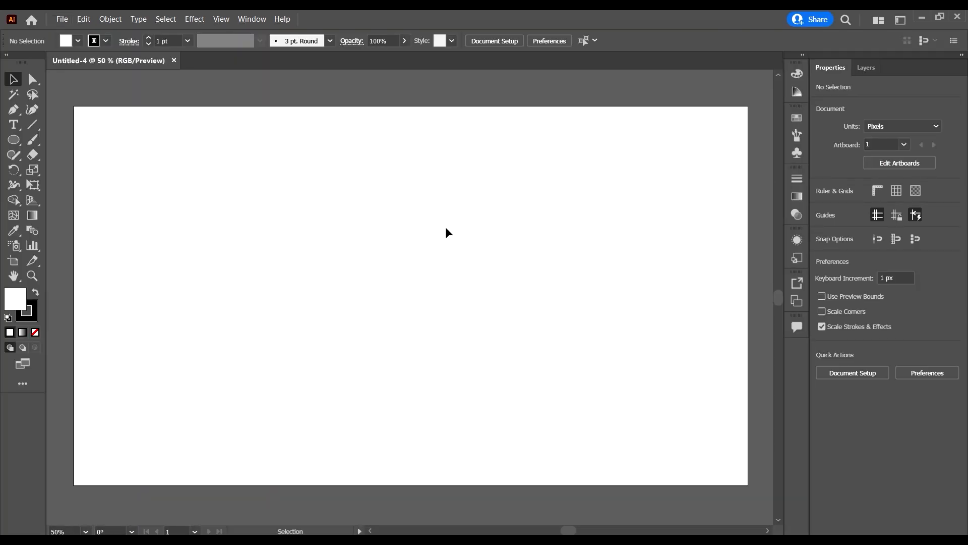
scroll(486, 255, "down", 2)
scroll(488, 254, "up", 2)
scroll(488, 253, "down", 1)
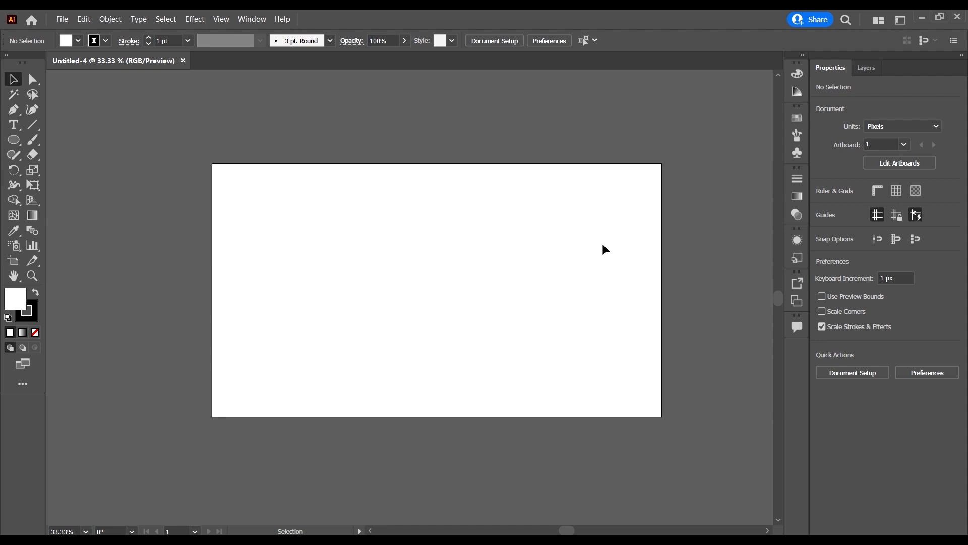
scroll(602, 242, "down", 1)
scroll(599, 234, "up", 1)
scroll(580, 249, "right", 1)
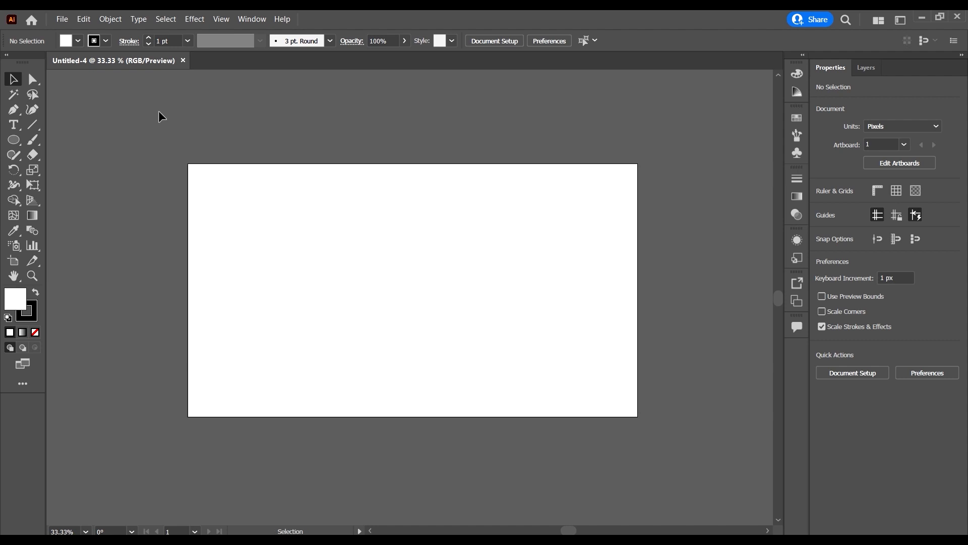
Place the linked image woman-600225 at about 1115 x 744 px, flush with the artboard's upper edge
left_click(60, 21)
left_click(127, 217)
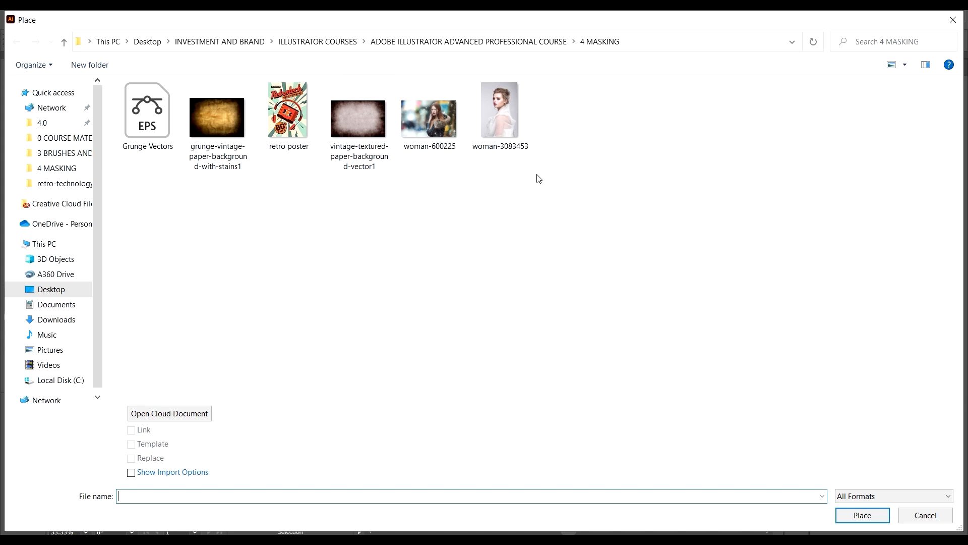
left_click(428, 125)
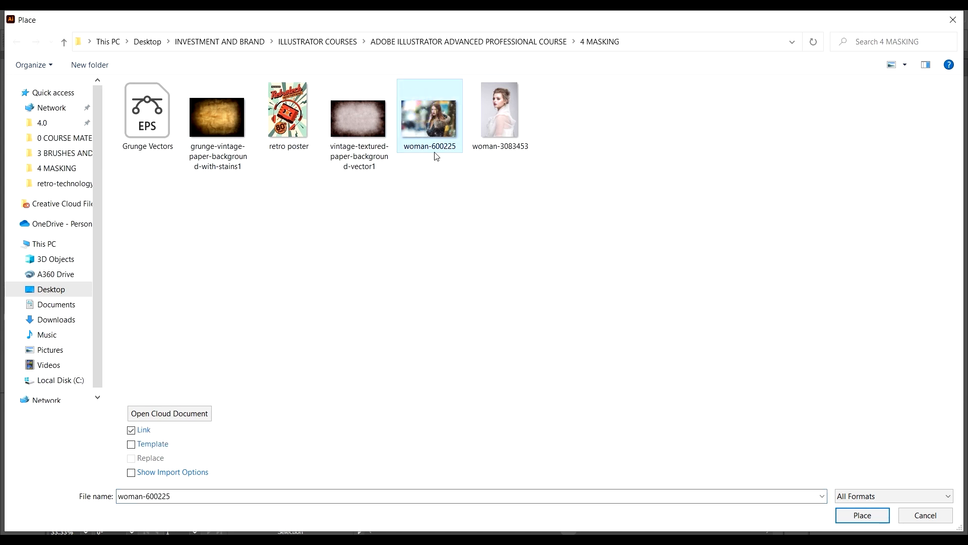
left_click(862, 515)
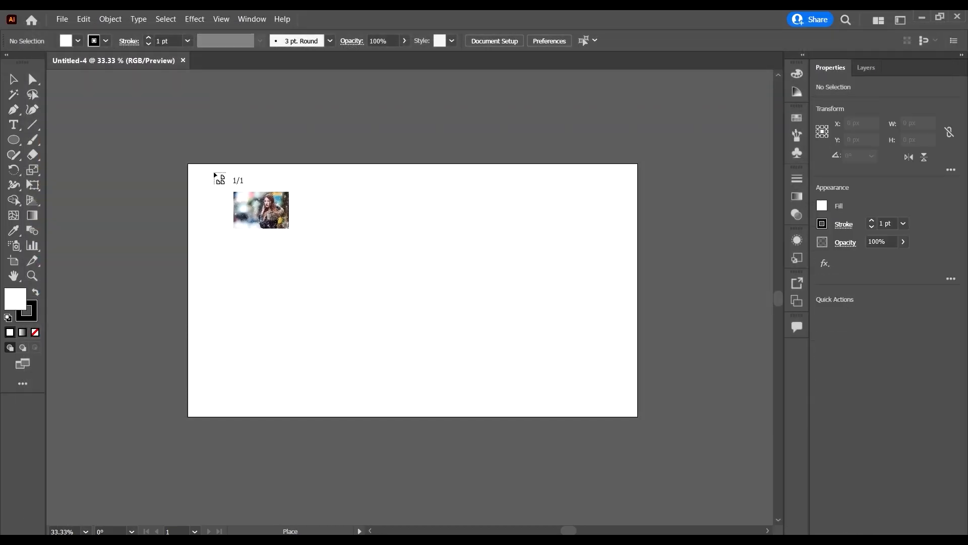
left_click_drag(213, 171, 711, 417)
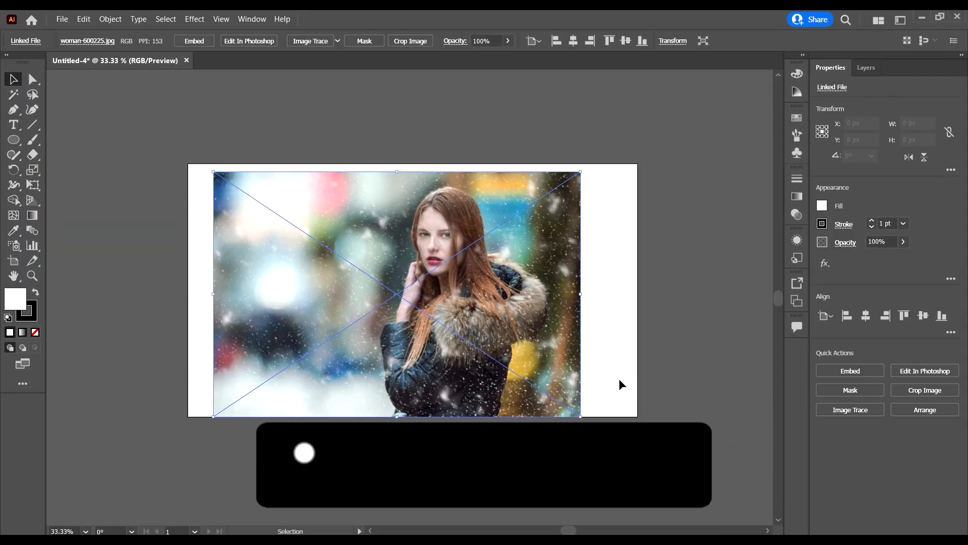
left_click_drag(449, 307, 452, 303)
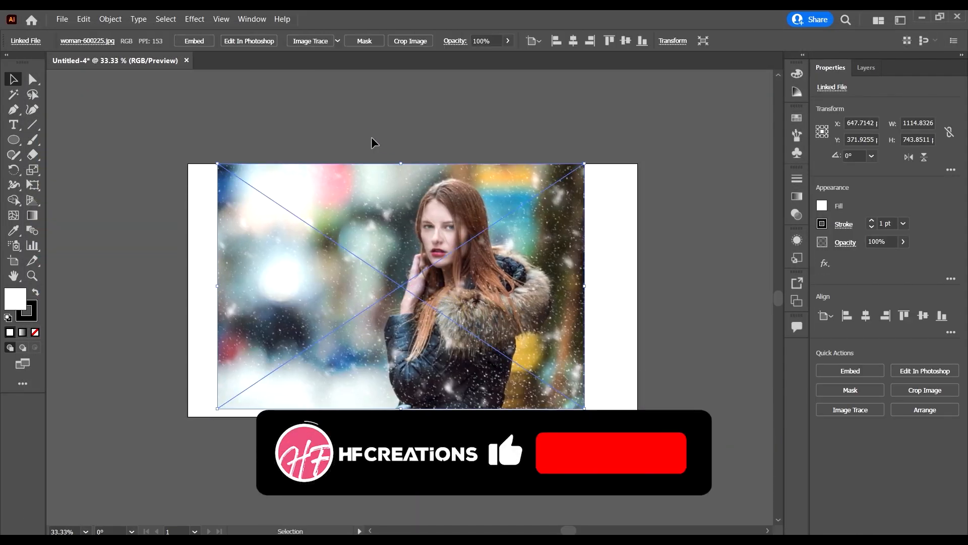
left_click(371, 137)
Place the linked image grunge-vintage-paper-background-with-stains1 beside the woman photo at about 898 x 642 px
left_click(62, 18)
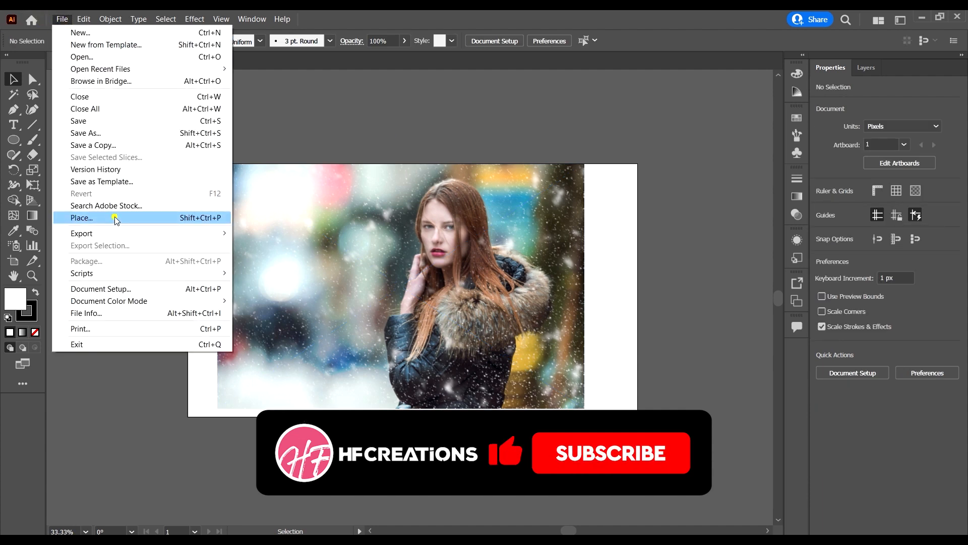
left_click(114, 216)
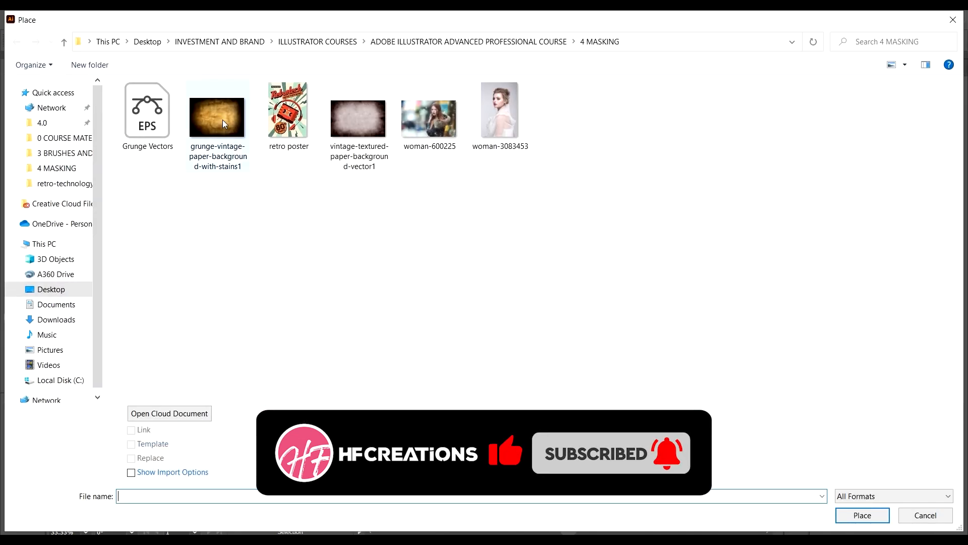
left_click(223, 120)
left_click(862, 515)
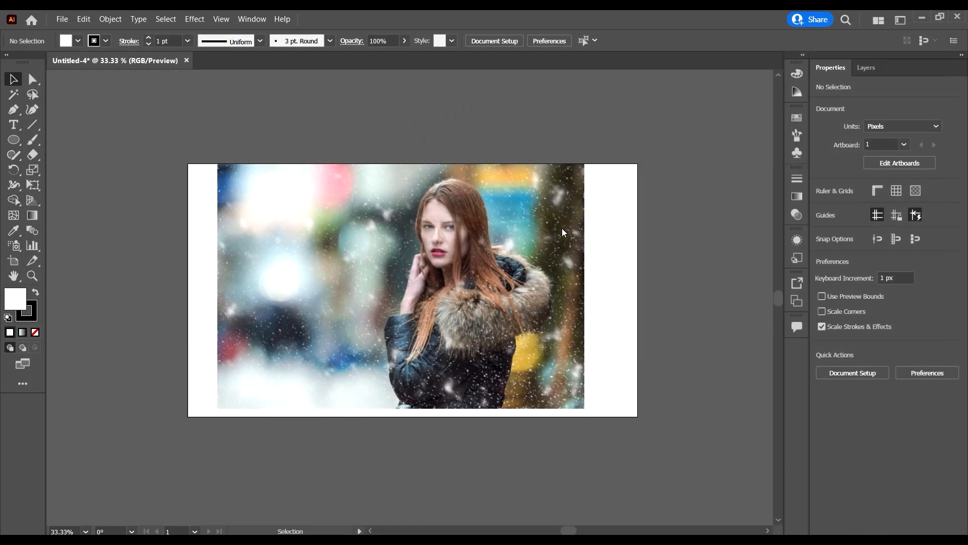
left_click_drag(614, 171, 810, 384)
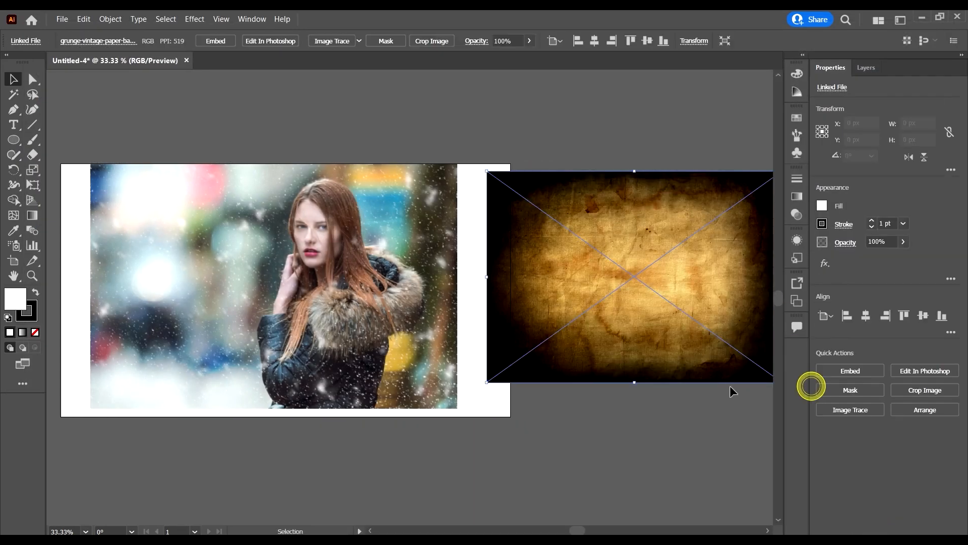
left_click(629, 420)
scroll(618, 420, "right", 2)
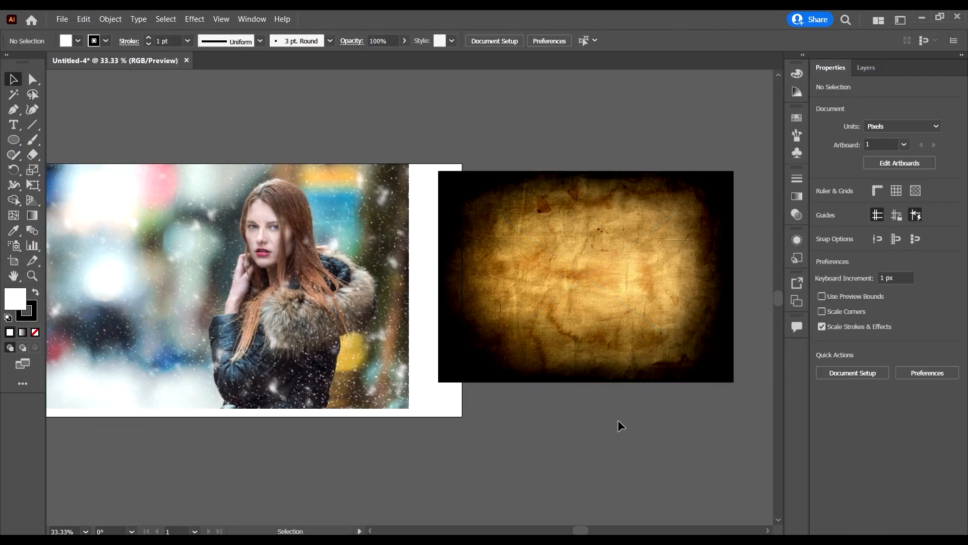
Reposition the grunge paper image beside the woman photo at about X 1798 px, Y 384 px and deselect it
scroll(618, 420, "down", 1)
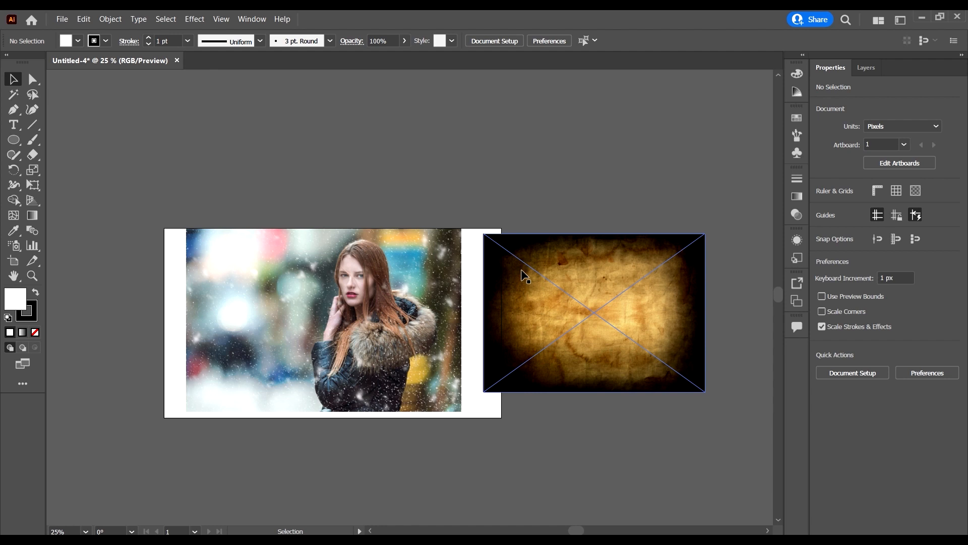
scroll(586, 182, "down", 1)
left_click_drag(599, 245, 613, 255)
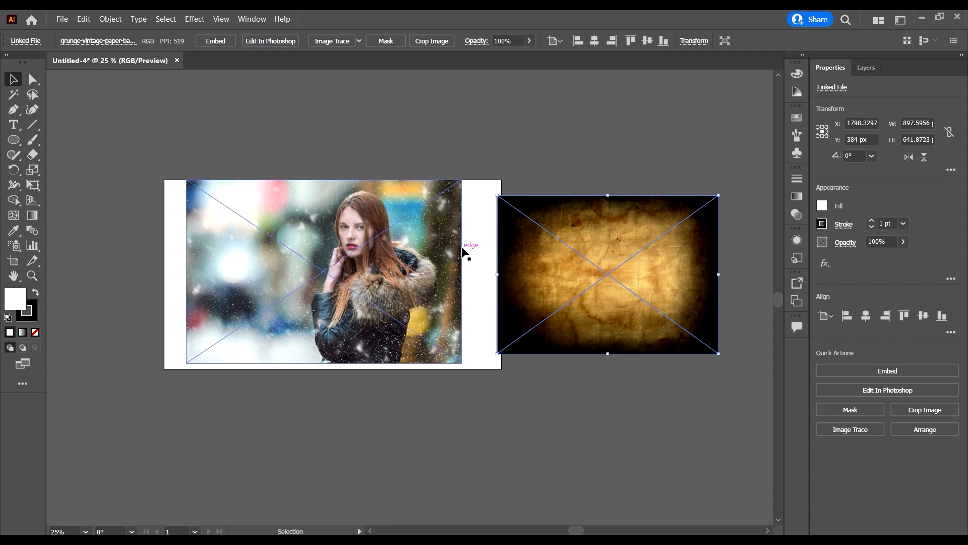
scroll(429, 256, "down", 1)
scroll(394, 250, "up", 1)
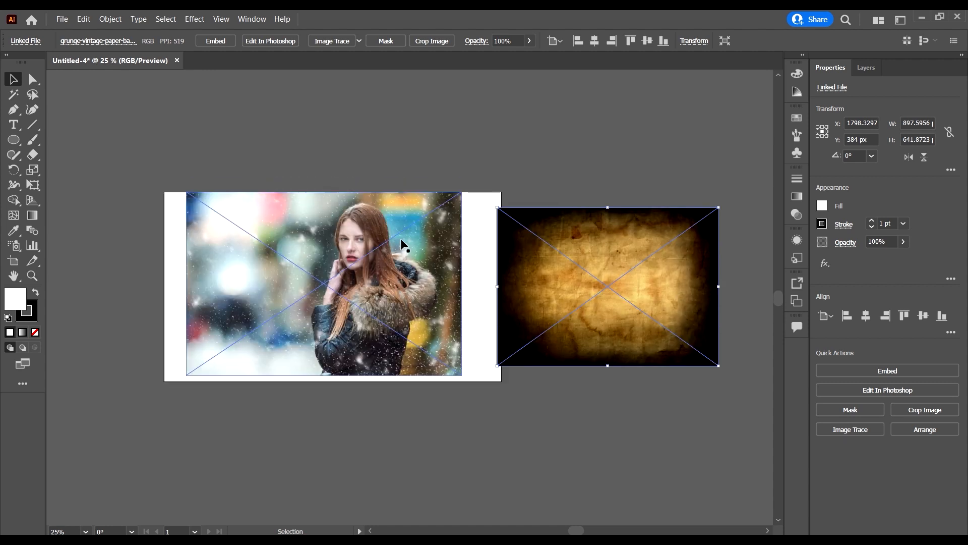
scroll(532, 249, "up", 4)
scroll(548, 227, "down", 4)
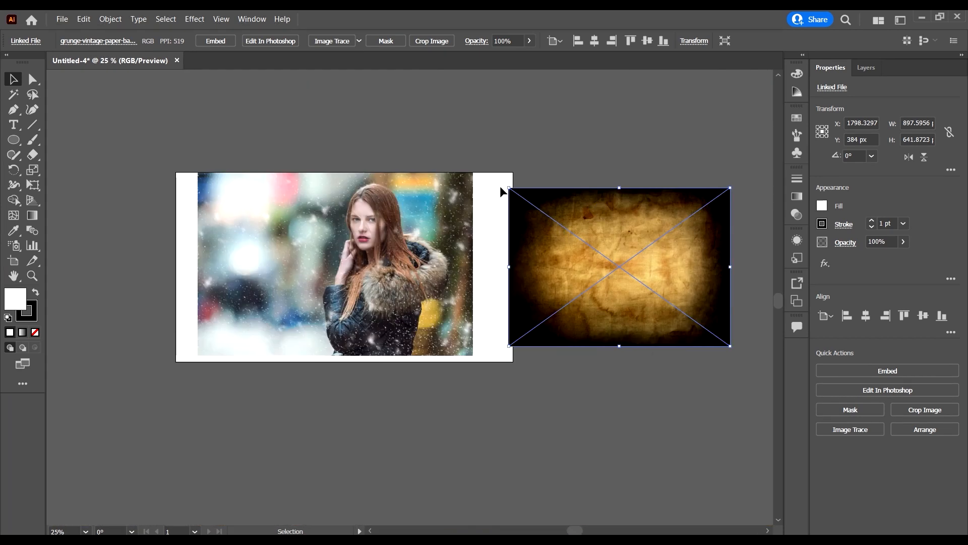
left_click(540, 158)
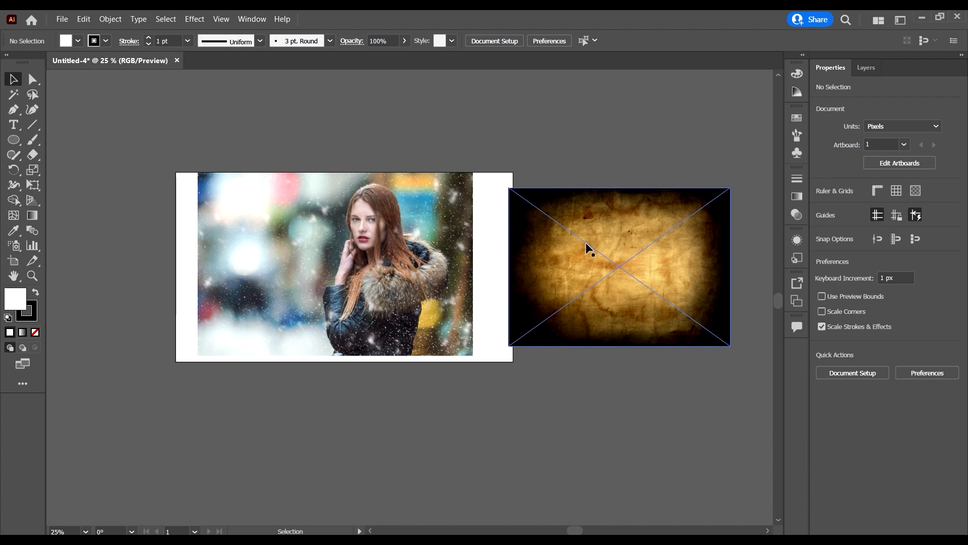
Align the grunge paper image with the woman photo's upper-left corner and stretch it to about 1115 x 744 px to cover the photo exactly
left_click_drag(586, 242, 276, 228)
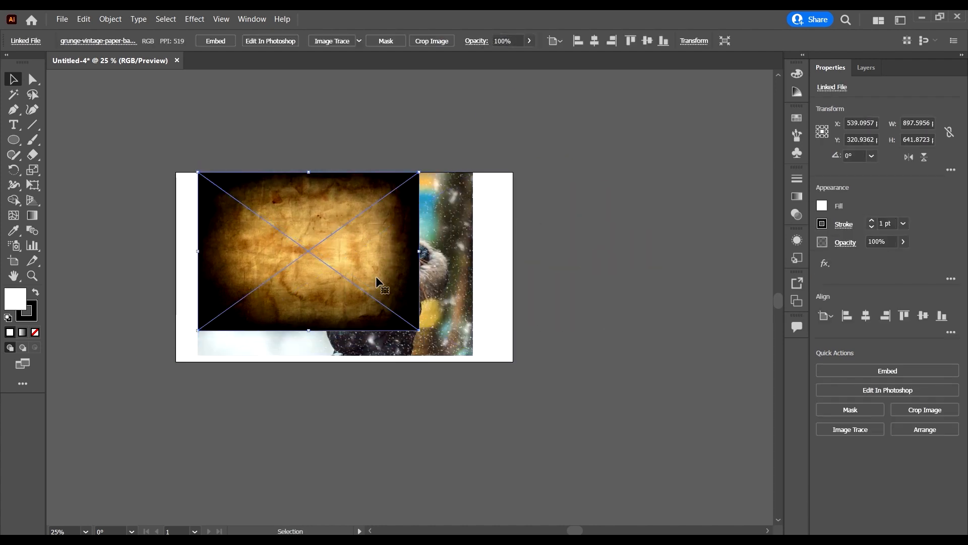
left_click_drag(419, 330, 415, 392)
left_click(484, 404)
scroll(477, 361, "up", 4)
scroll(484, 388, "up", 4)
scroll(507, 387, "down", 2)
scroll(507, 388, "down", 4)
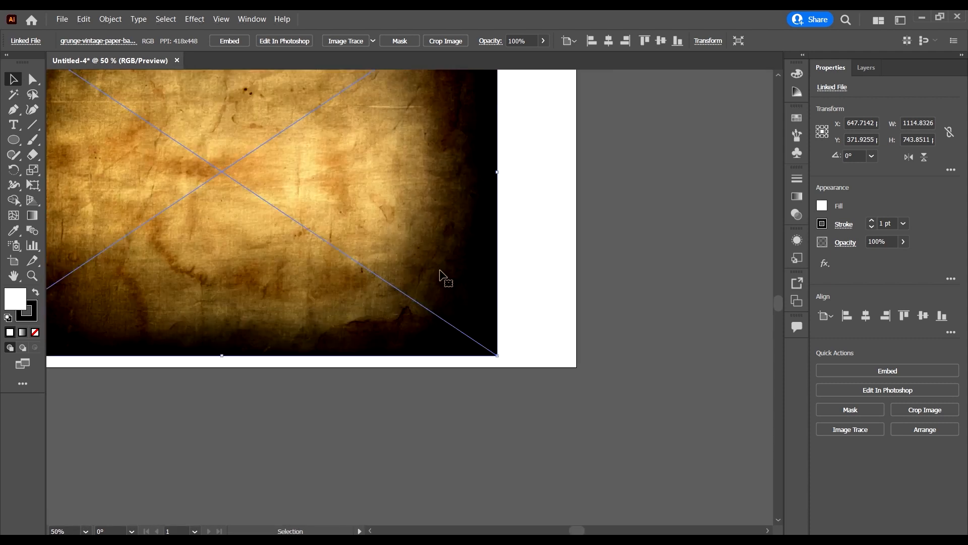
scroll(184, 102, "left", 2)
scroll(135, 130, "up", 2)
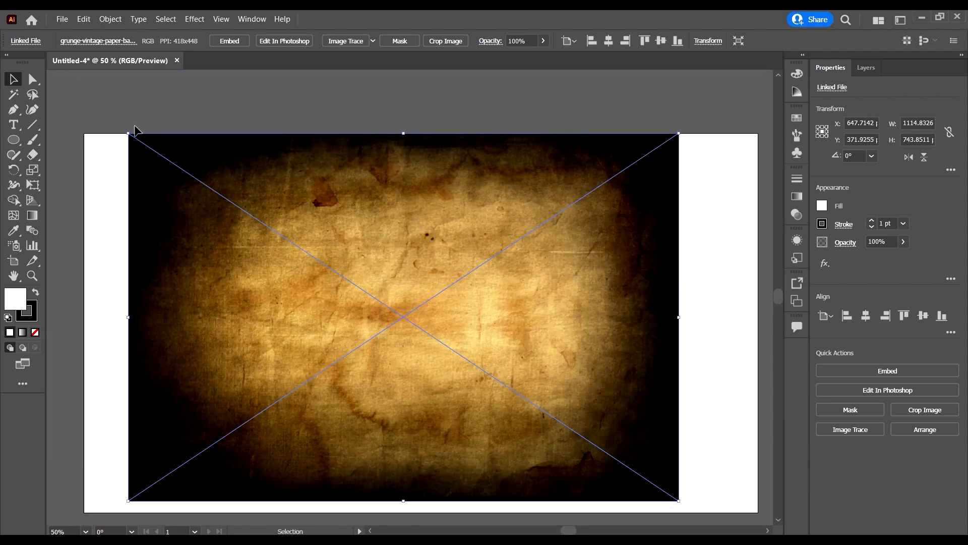
left_click(311, 111)
Select both stacked images and make an opacity mask from the grunge paper over the woman photo
scroll(377, 138, "down", 1)
left_click_drag(614, 251, 491, 95)
scroll(497, 162, "up", 1)
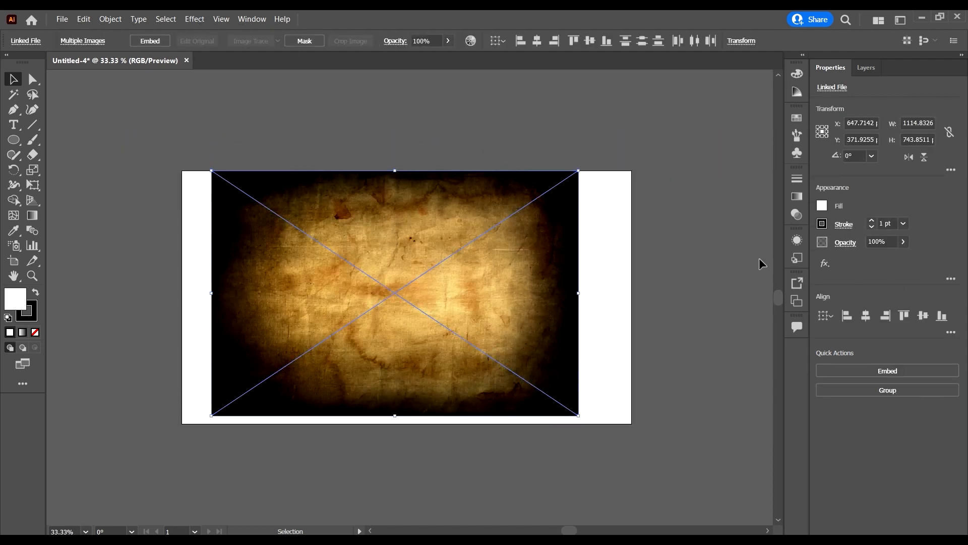
left_click(796, 215)
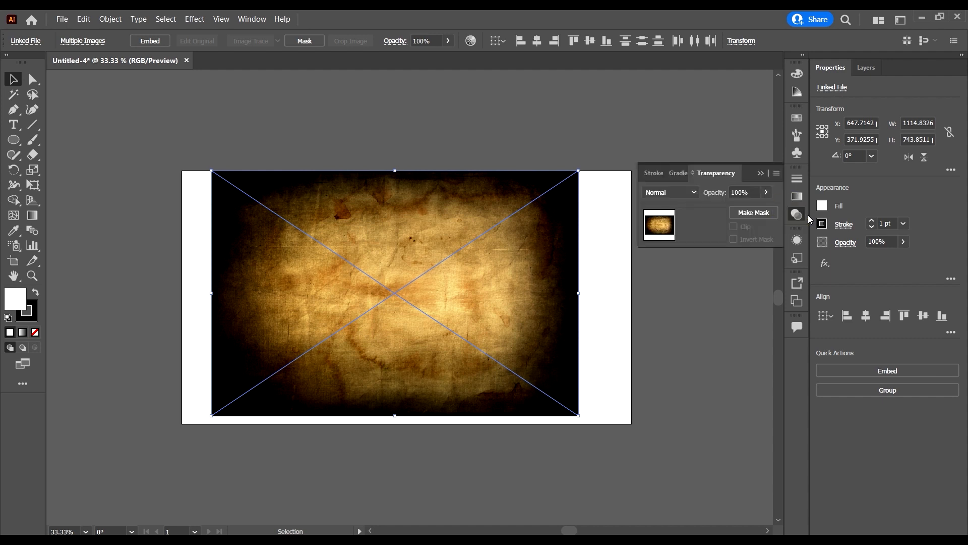
left_click(756, 214)
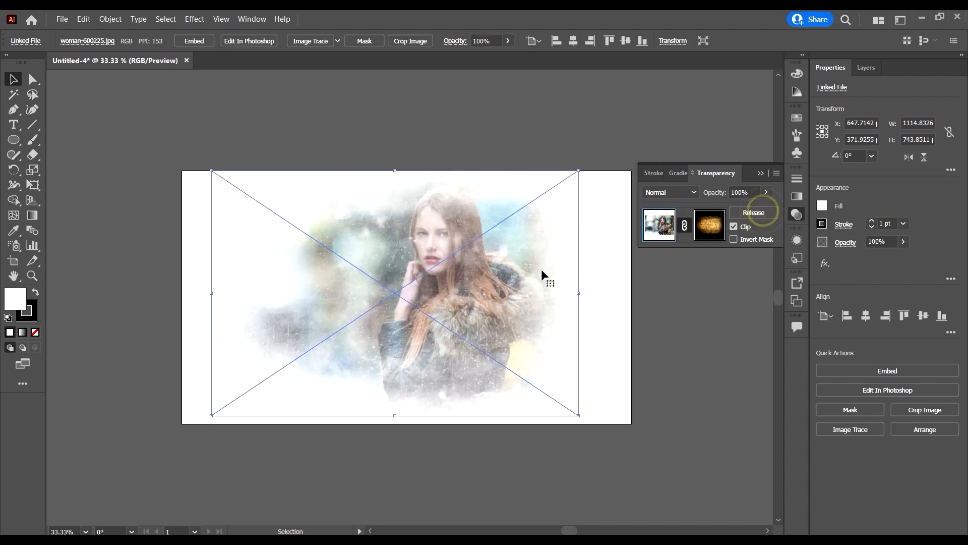
left_click(680, 344)
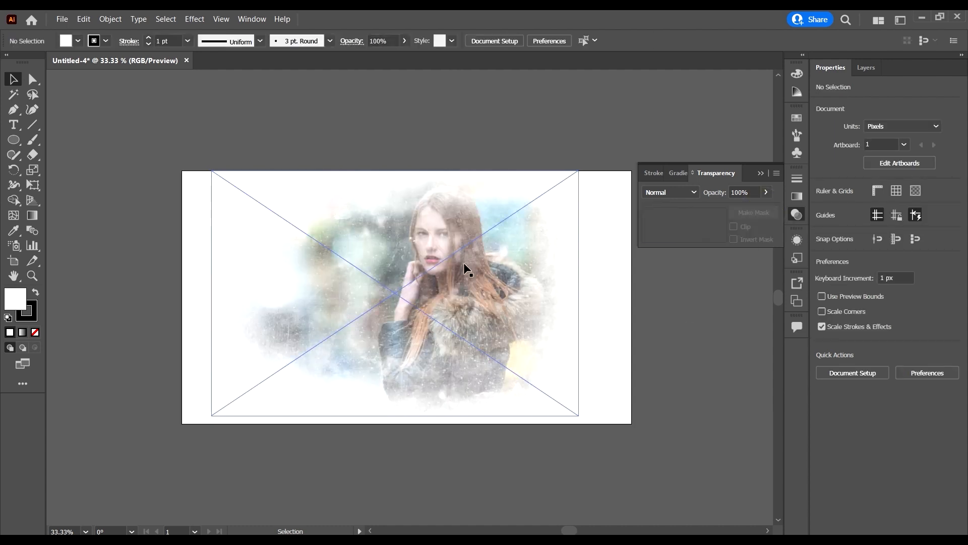
Inspect the masked woman photo at 100% zoom, then release its opacity mask
key("ctrl+1")
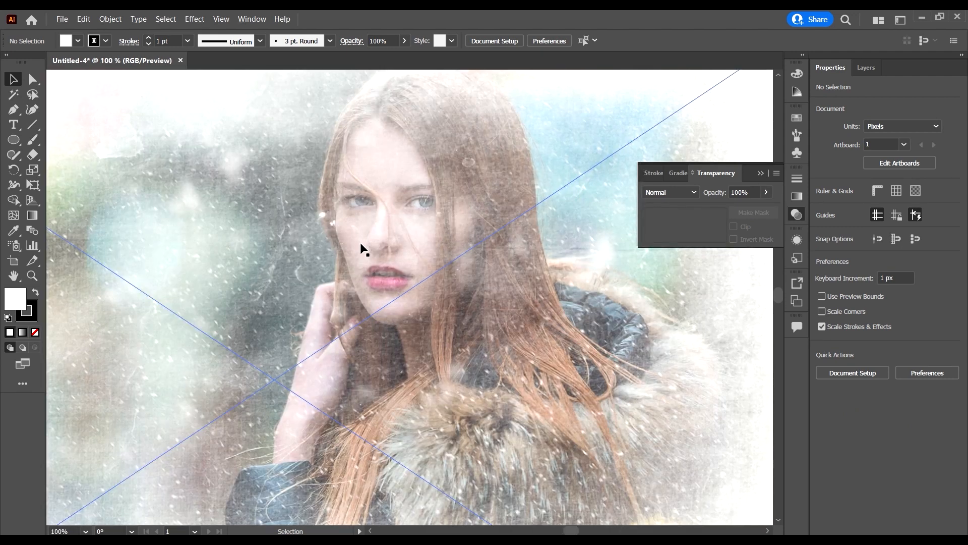
key("ctrl+minus")
key("ctrl+minus")
key("ctrl+minus")
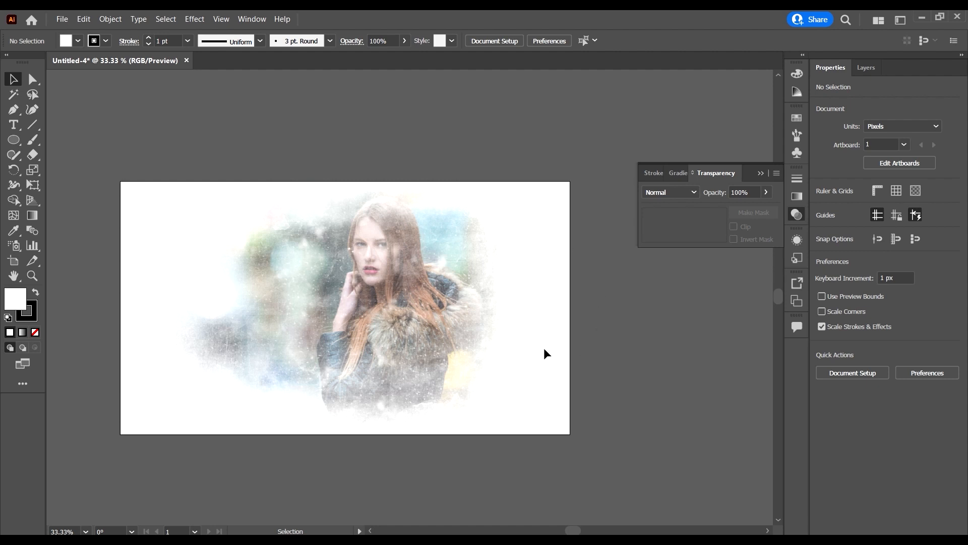
scroll(544, 347, "down", 1)
left_click(453, 243)
scroll(473, 235, "up", 1)
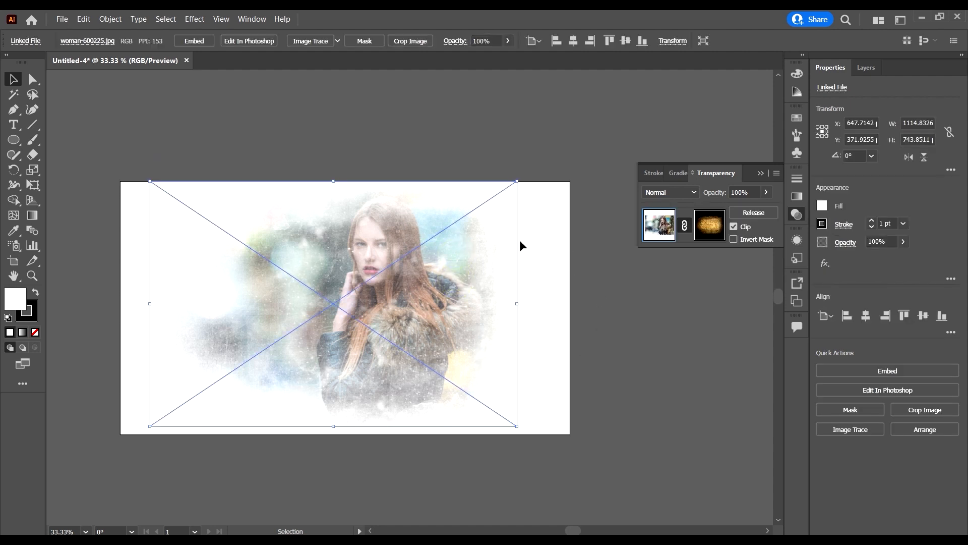
left_click(754, 213)
left_click(612, 356)
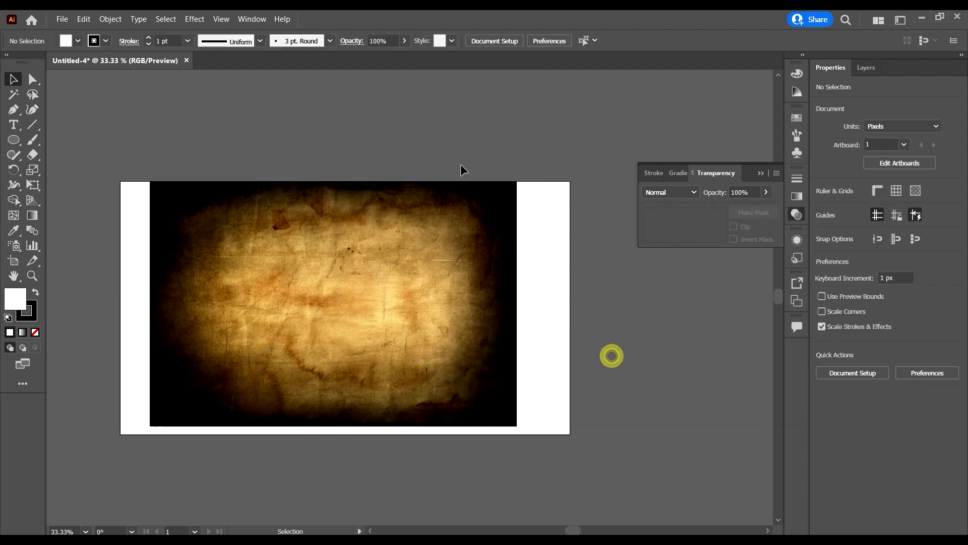
Duplicate the grunge paper image horizontally into the empty area beside the artboard, at about X 1969 px
scroll(363, 250, "right", 1)
scroll(350, 256, "down", 3)
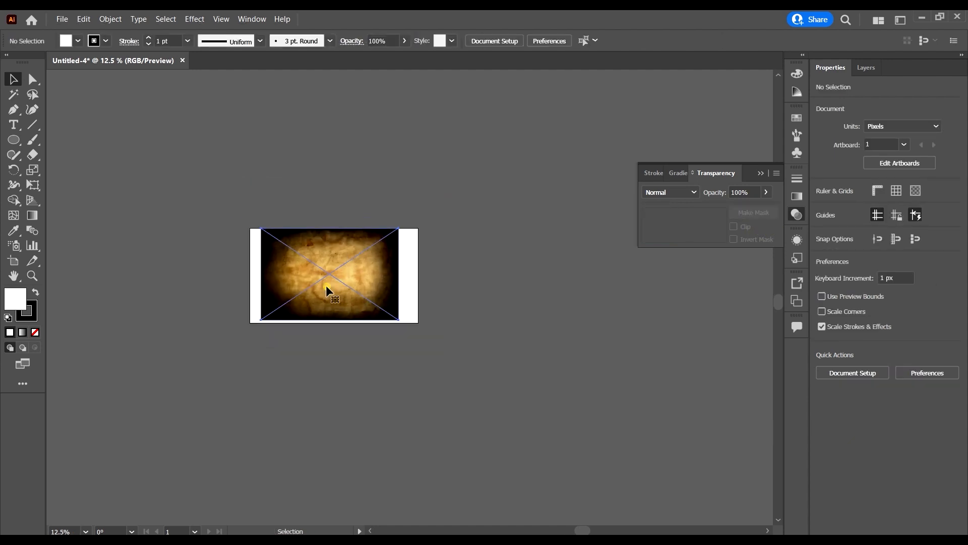
left_click(326, 286)
scroll(328, 282, "up", 2)
left_click_drag(323, 284, 655, 294)
scroll(675, 302, "right", 3)
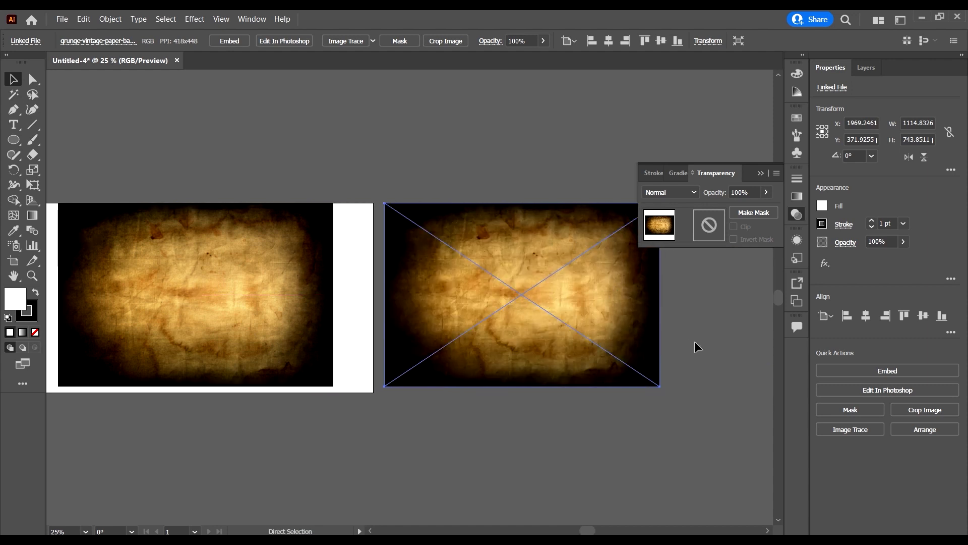
scroll(684, 319, "up", 1)
scroll(684, 319, "right", 2)
left_click(666, 359)
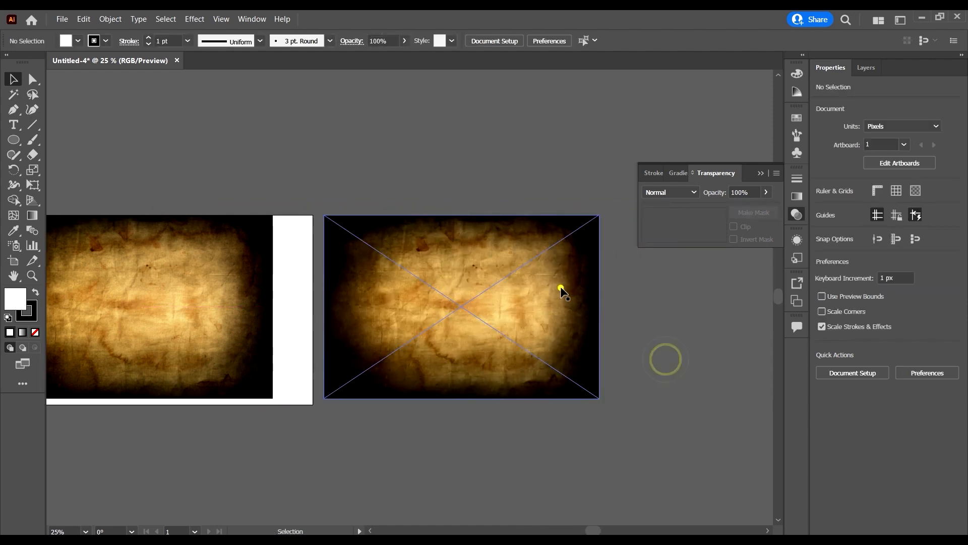
Embed the duplicated grunge paper image beside the artboard into the document
left_click(561, 290)
scroll(579, 300, "up", 3)
scroll(555, 298, "down", 3)
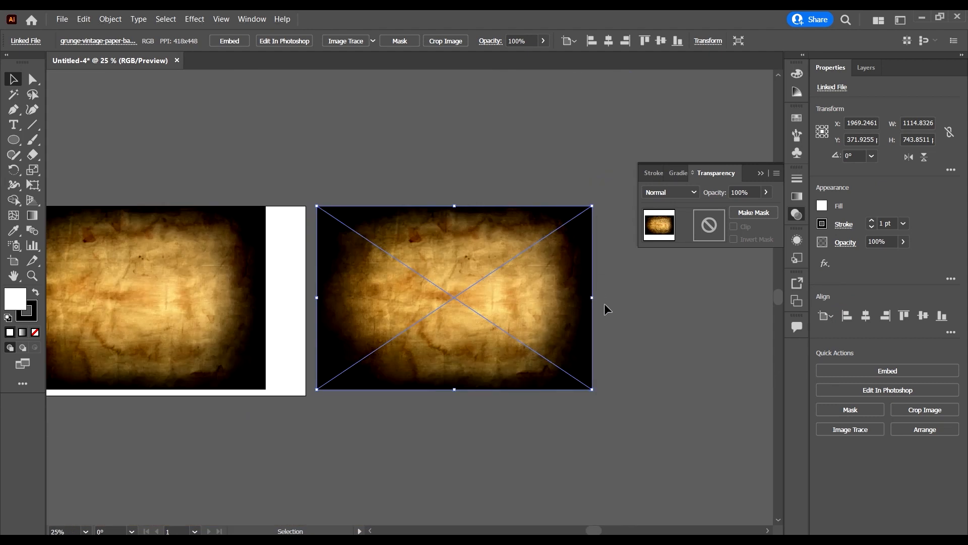
key("alt")
left_click(111, 19)
mouse_move(84, 19)
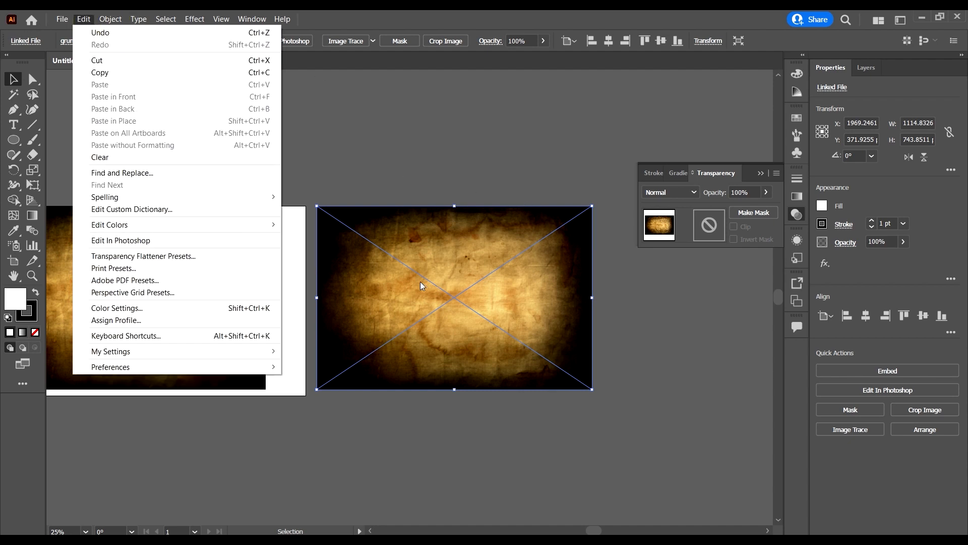
left_click(389, 269)
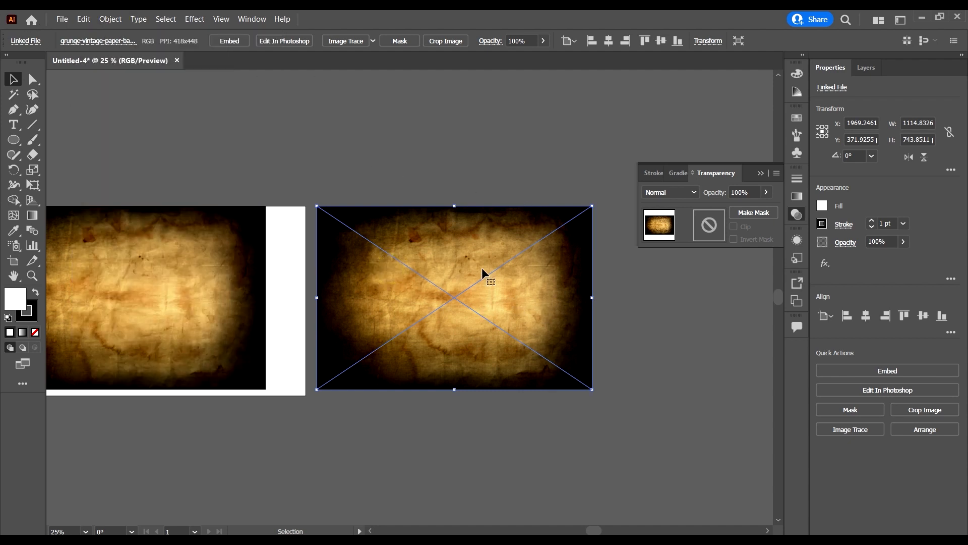
scroll(516, 250, "down", 1)
scroll(580, 273, "up", 2)
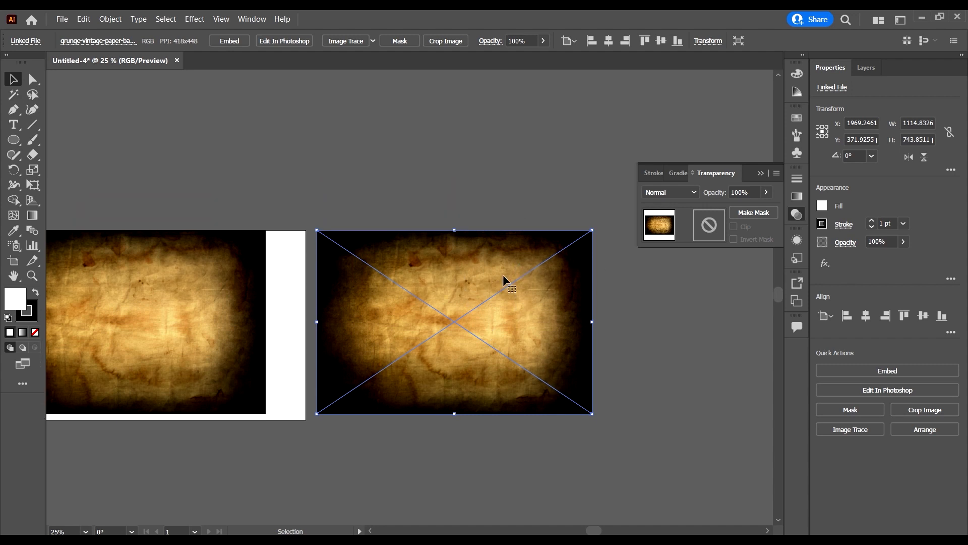
left_click(513, 292)
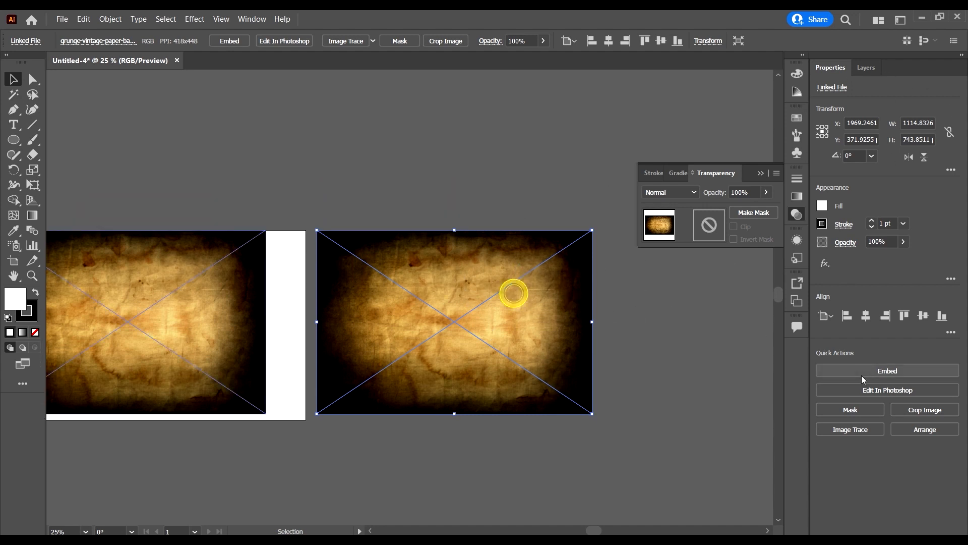
left_click(888, 371)
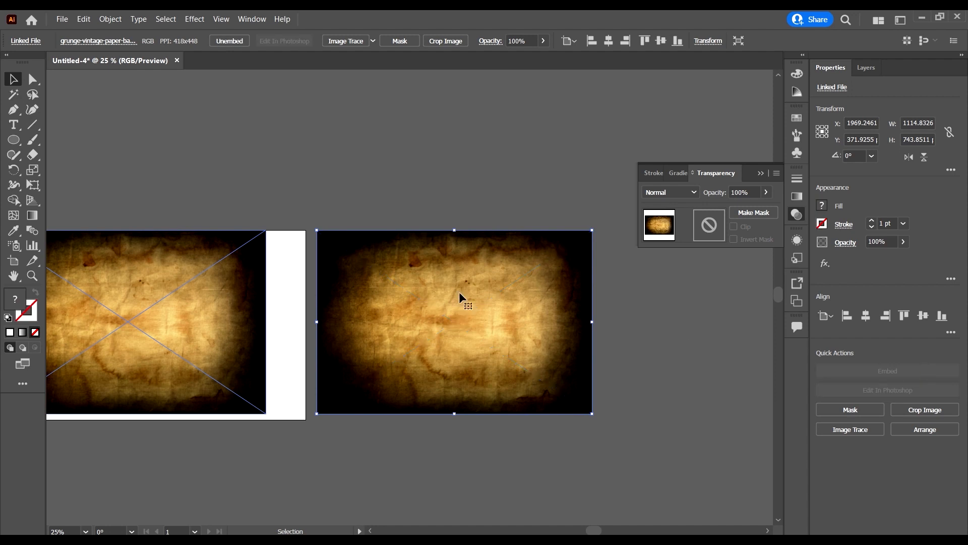
Shift the embedded grunge paper copy to about X 1984 px and convert its colors to grayscale
scroll(464, 288, "down", 1)
left_click_drag(471, 283, 474, 281)
left_click(84, 18)
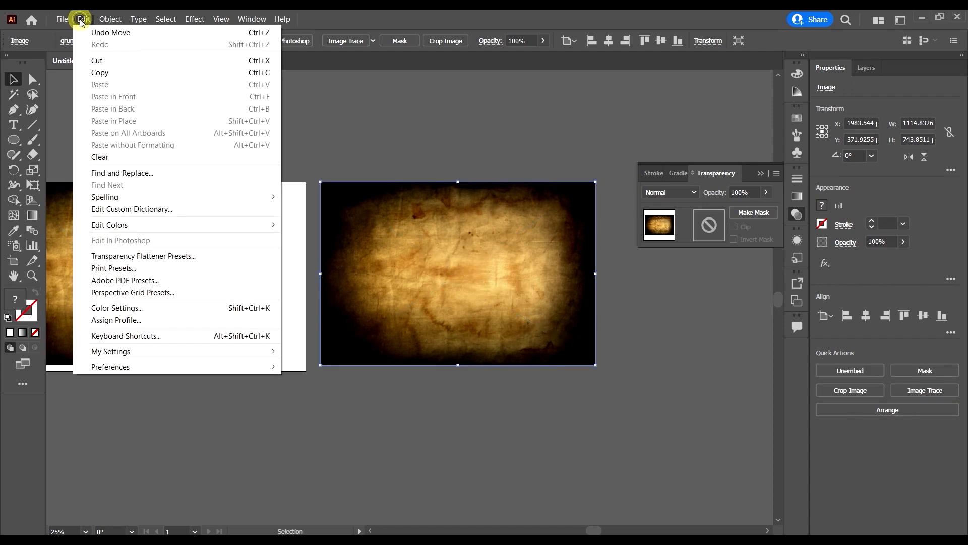
left_click(223, 227)
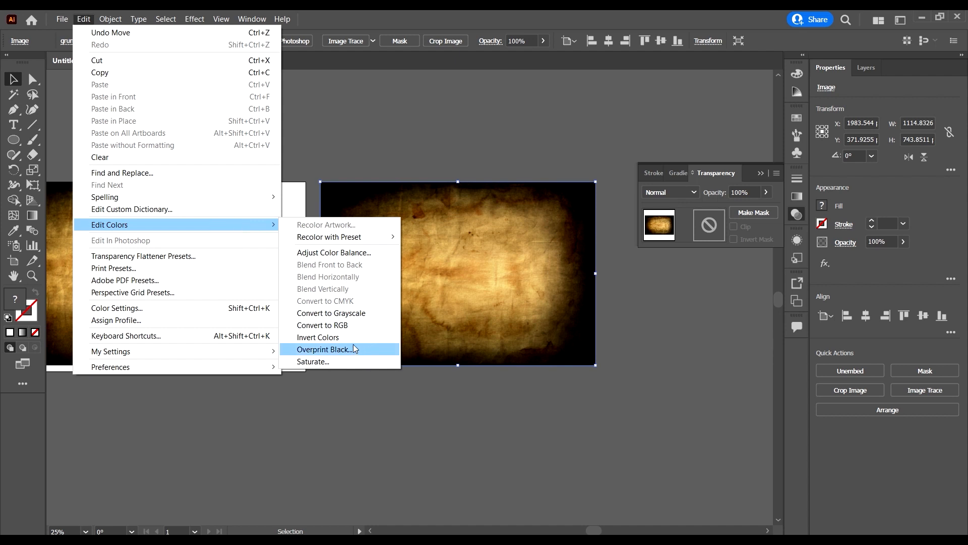
left_click(350, 313)
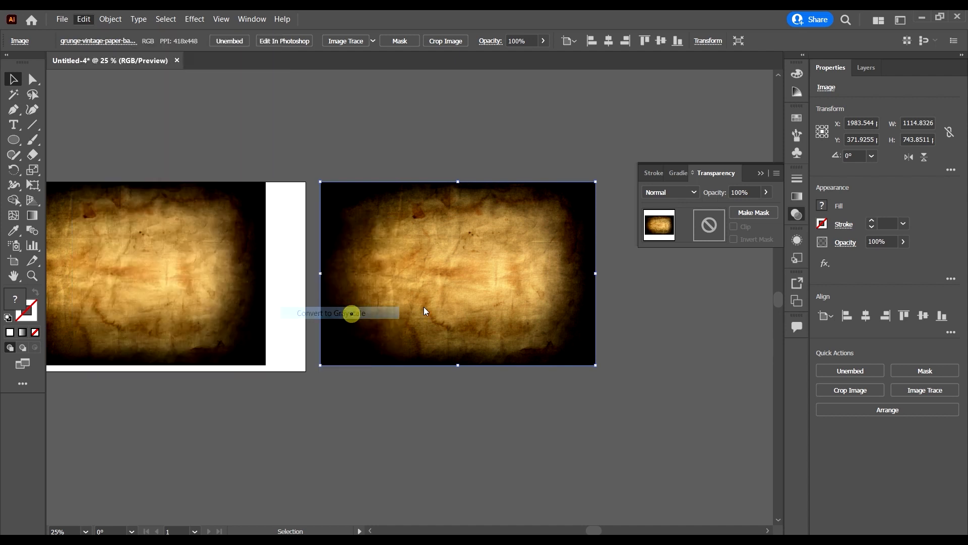
scroll(623, 324, "down", 3)
scroll(621, 299, "up", 4)
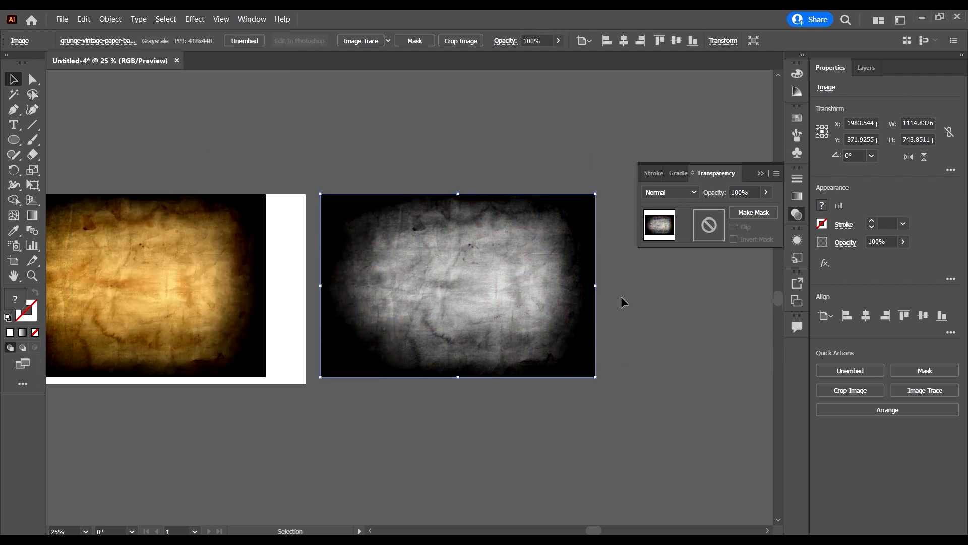
scroll(624, 271, "up", 2)
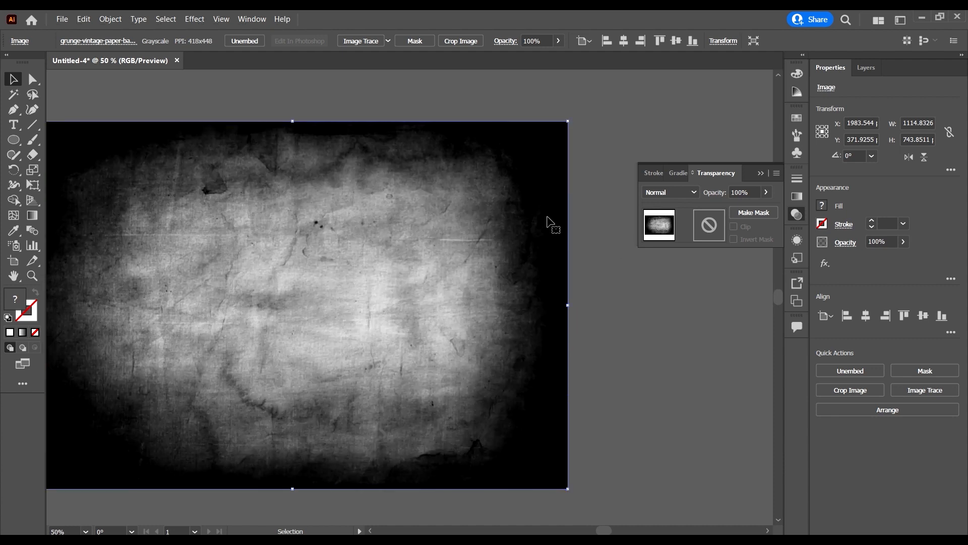
scroll(551, 222, "down", 2)
scroll(540, 235, "up", 2)
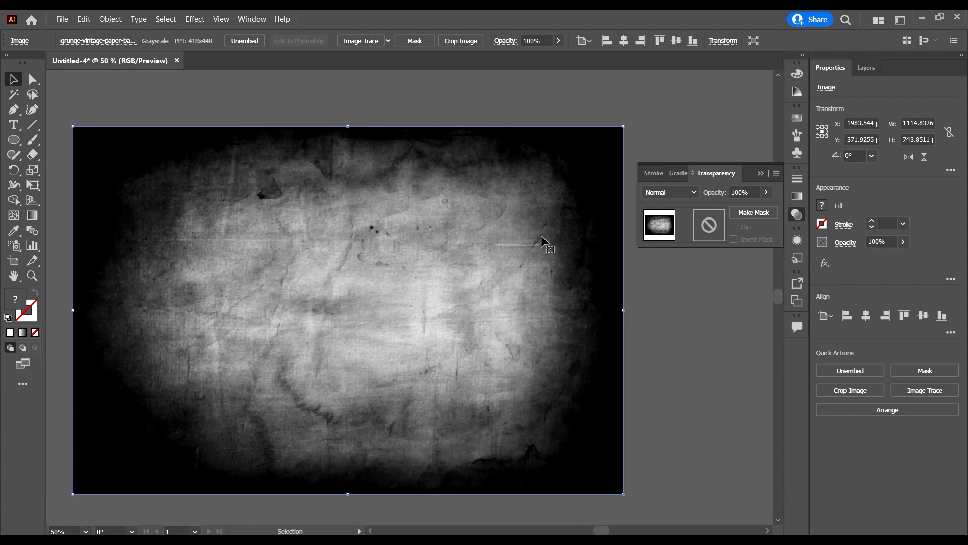
scroll(459, 210, "left", 2)
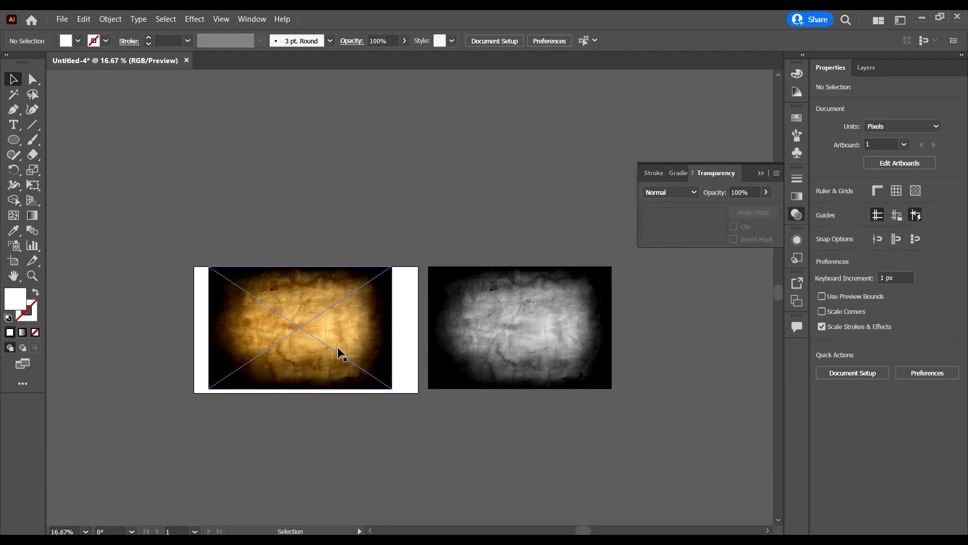
Move the colored grunge paper above the artboard to about Y -691 px and place the grayscale copy exactly over the woman photo
left_click_drag(338, 346, 353, 246)
scroll(348, 303, "down", 1)
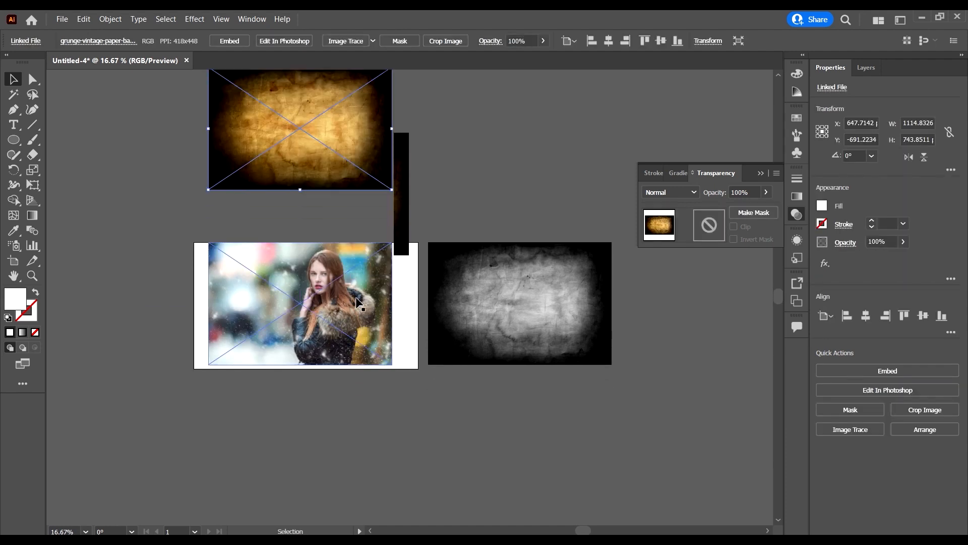
scroll(347, 295, "up", 1)
scroll(580, 343, "up", 1)
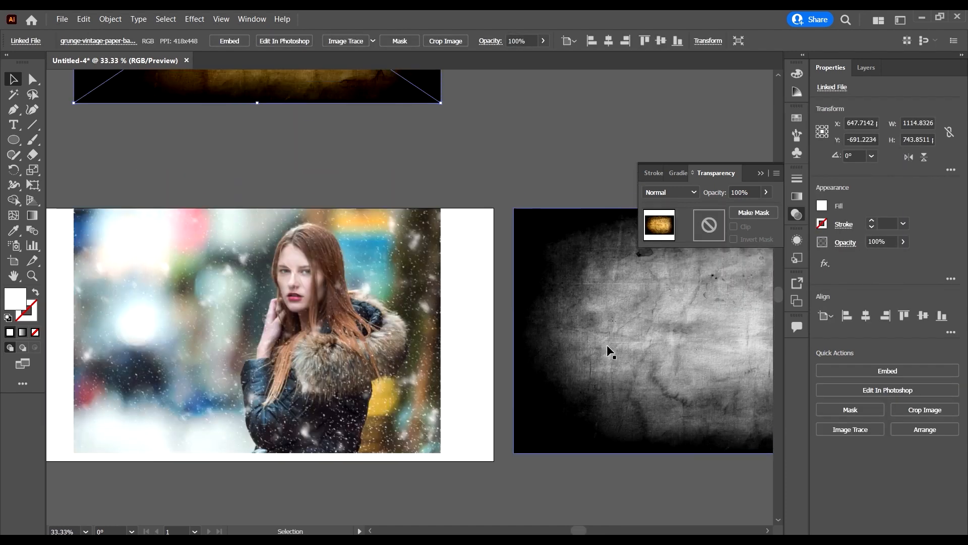
left_click(613, 327)
left_click_drag(613, 327, 183, 377)
Select only the grayscale texture and the woman photo beneath it, and make an opacity mask from them
left_click_drag(497, 378, 416, 297)
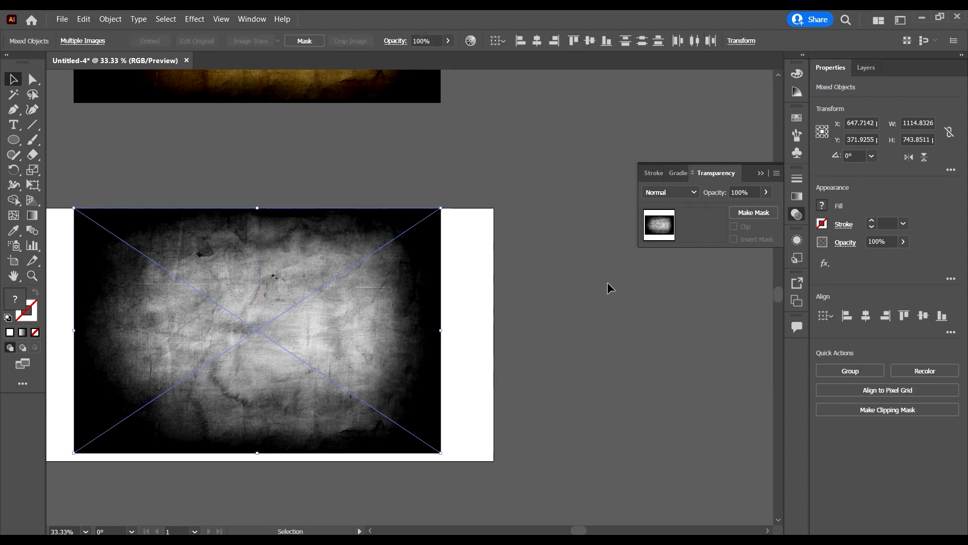
left_click_drag(545, 380, 365, 76)
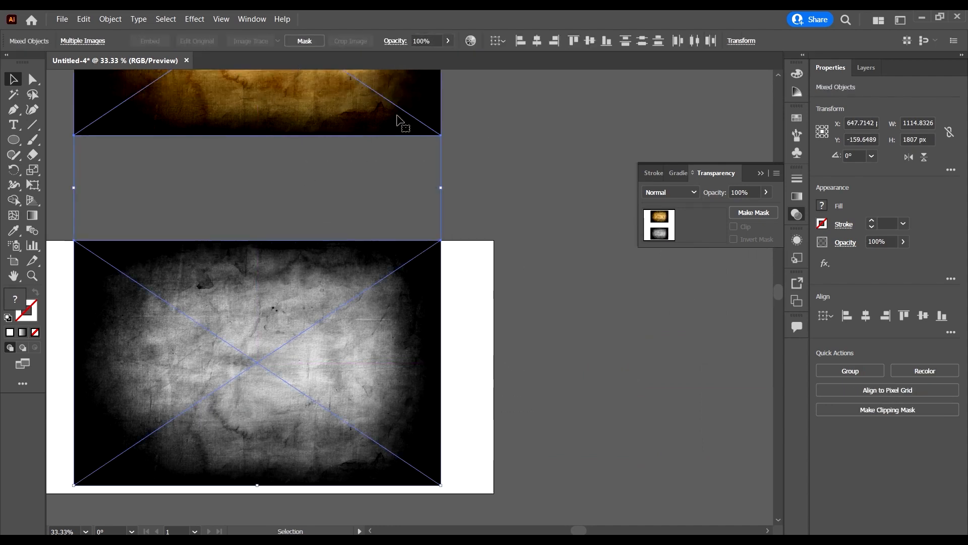
left_click_drag(481, 390, 268, 159)
left_click_drag(503, 325, 368, 225)
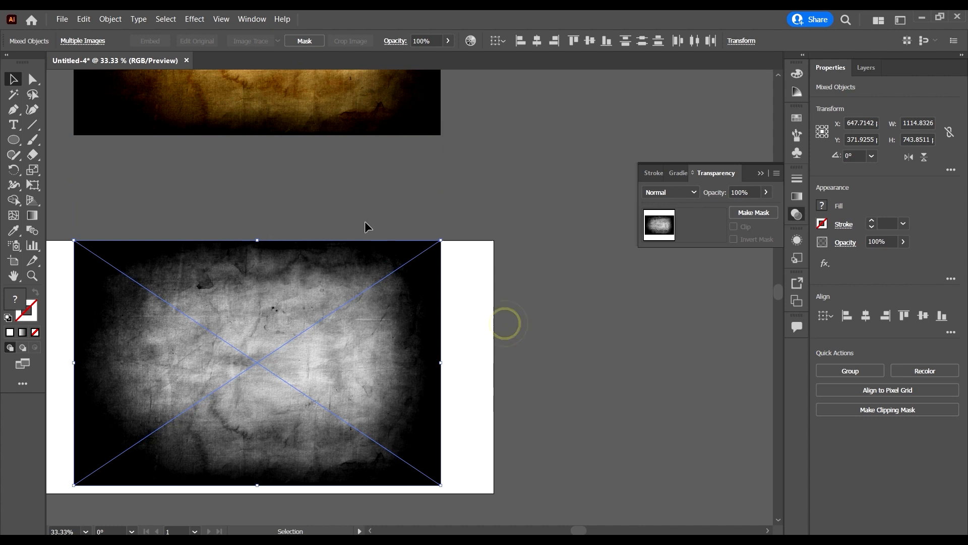
left_click(754, 212)
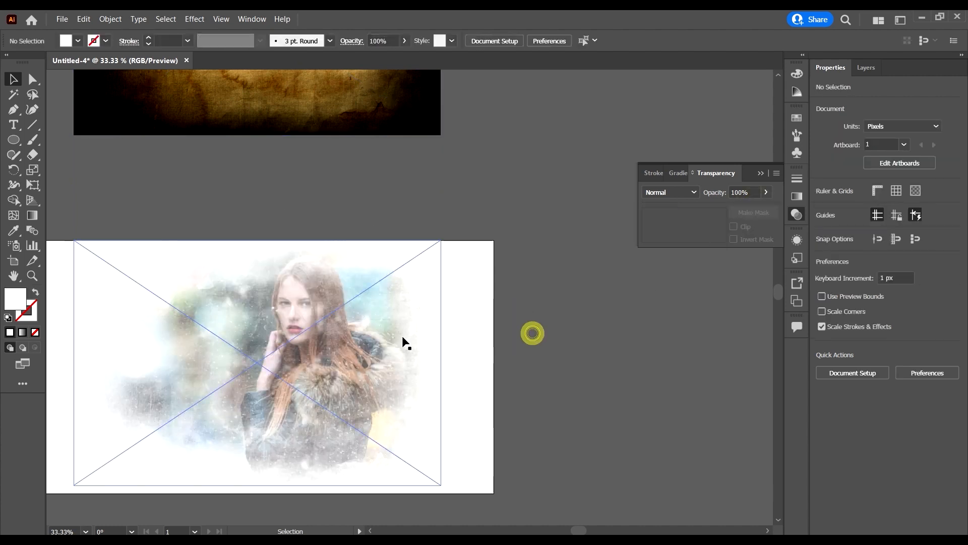
Scale the masked woman photo down to about 969 x 647 px and center it on the artboard at X 683, Y 384 px
left_click(352, 324)
scroll(359, 323, "down", 1)
scroll(210, 295, "up", 4)
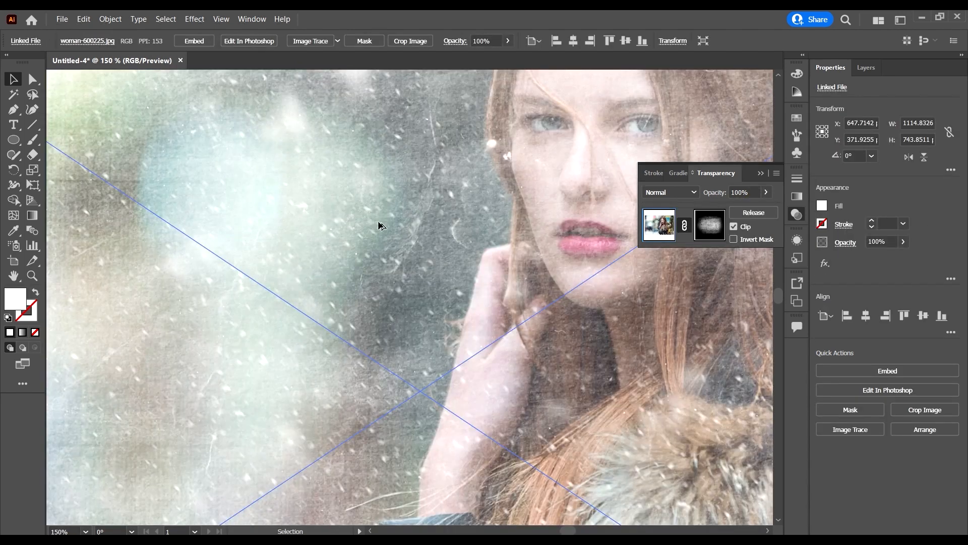
scroll(378, 225, "down", 4)
scroll(486, 235, "up", 1)
left_click_drag(566, 166, 544, 181)
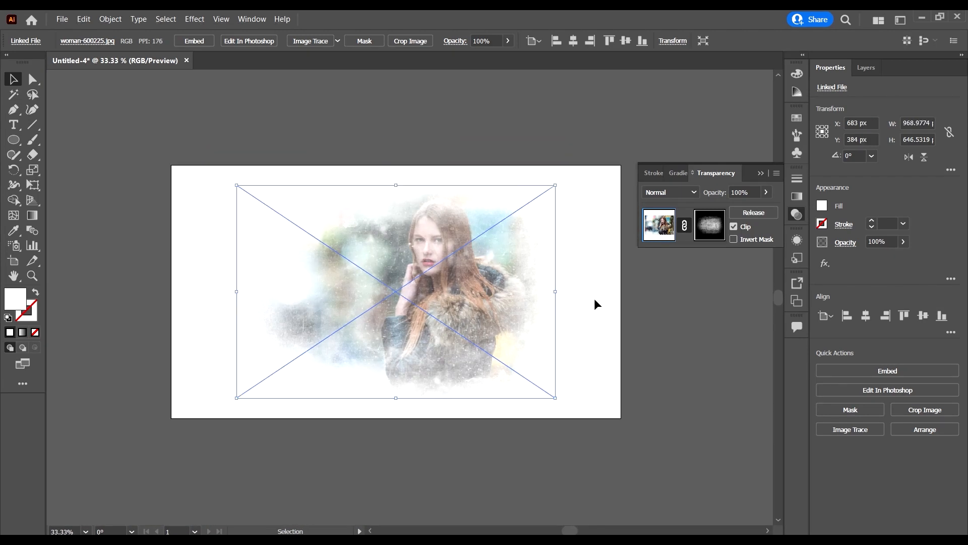
scroll(485, 358, "up", 2)
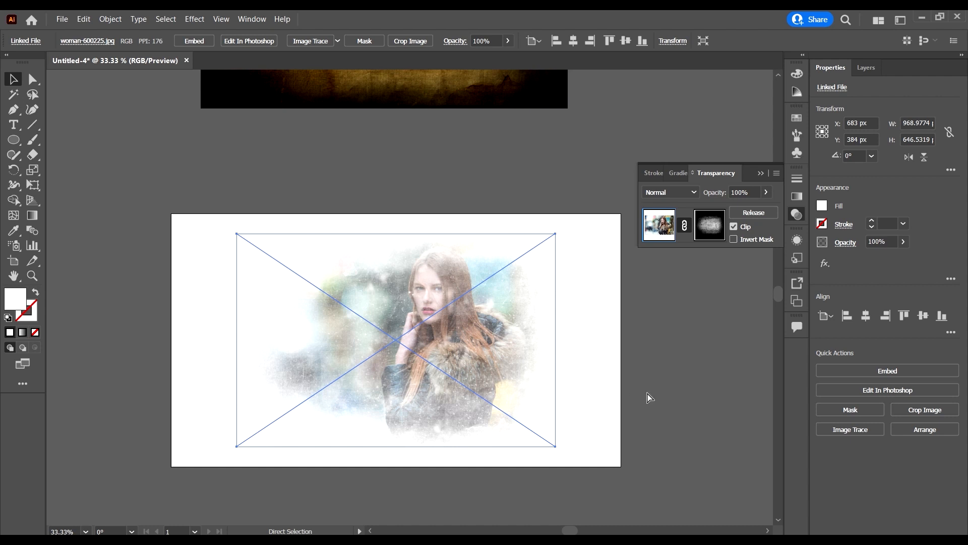
scroll(594, 310, "down", 1)
Examine the masked woman photo's texture detail and faded edges at 100% zoom with nothing selected
left_click(646, 322)
scroll(450, 237, "up", 3)
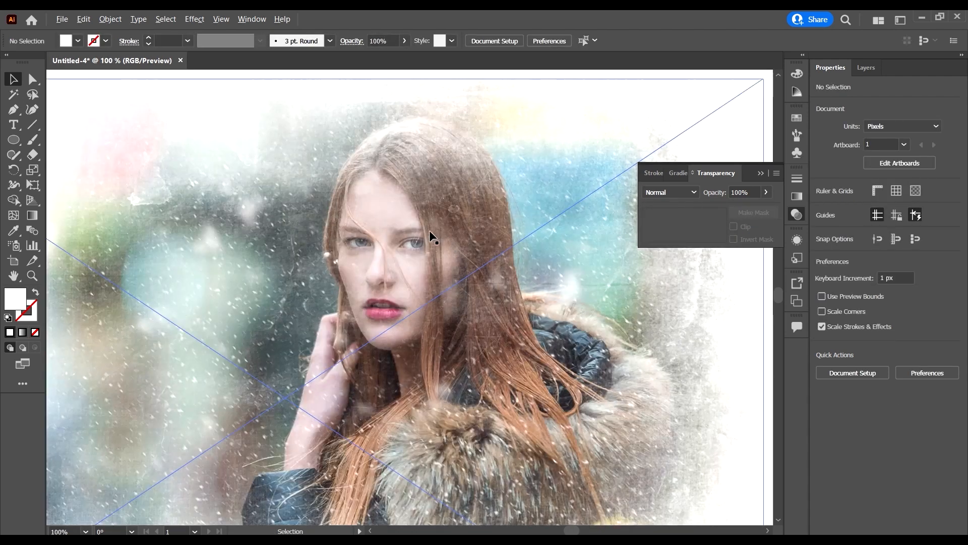
scroll(431, 236, "down", 3)
scroll(443, 247, "up", 3)
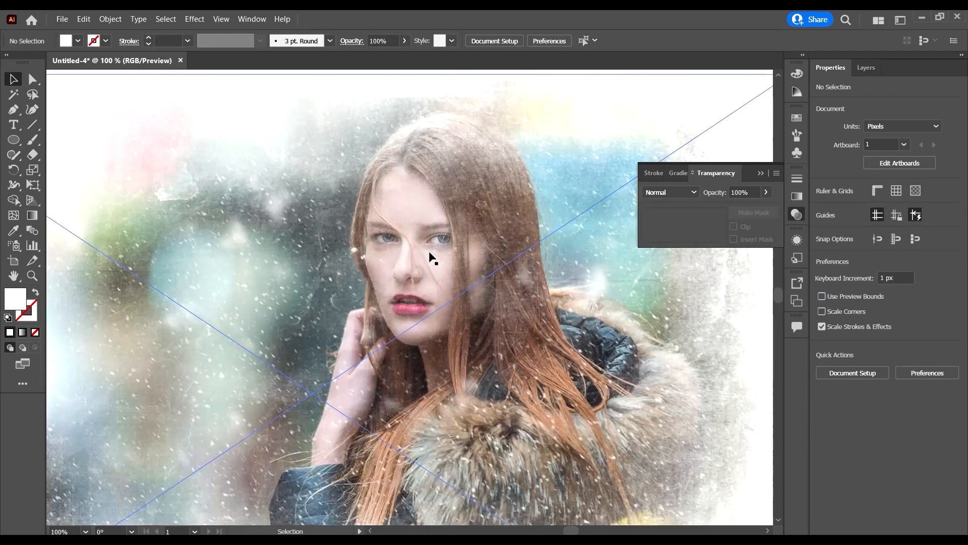
scroll(610, 336, "down", 3)
scroll(453, 140, "down", 1)
scroll(453, 140, "up", 2)
Fit the colored grunge paper to the whole artboard at 1366 x 768 px and send it to the back behind the masked photo
left_click(453, 141)
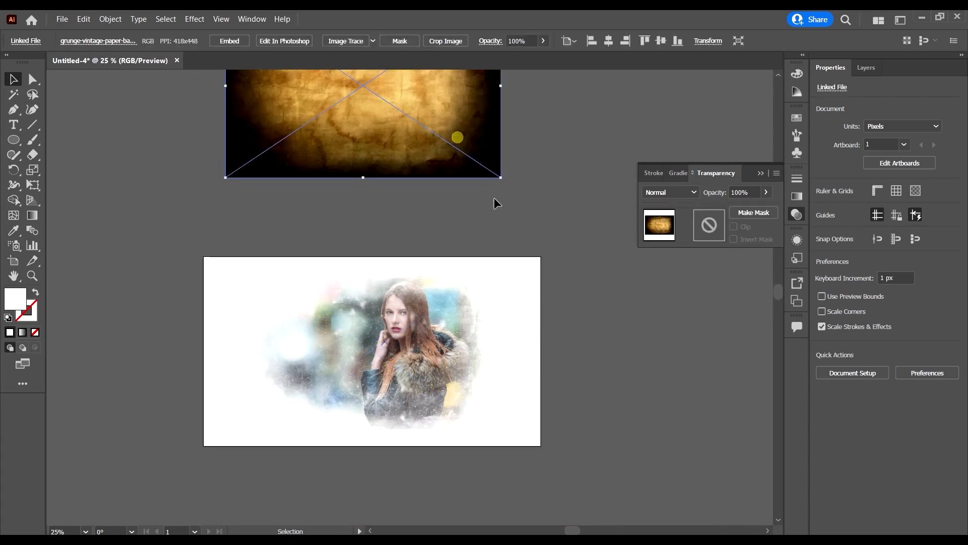
left_click_drag(470, 160, 541, 446)
right_click(533, 446)
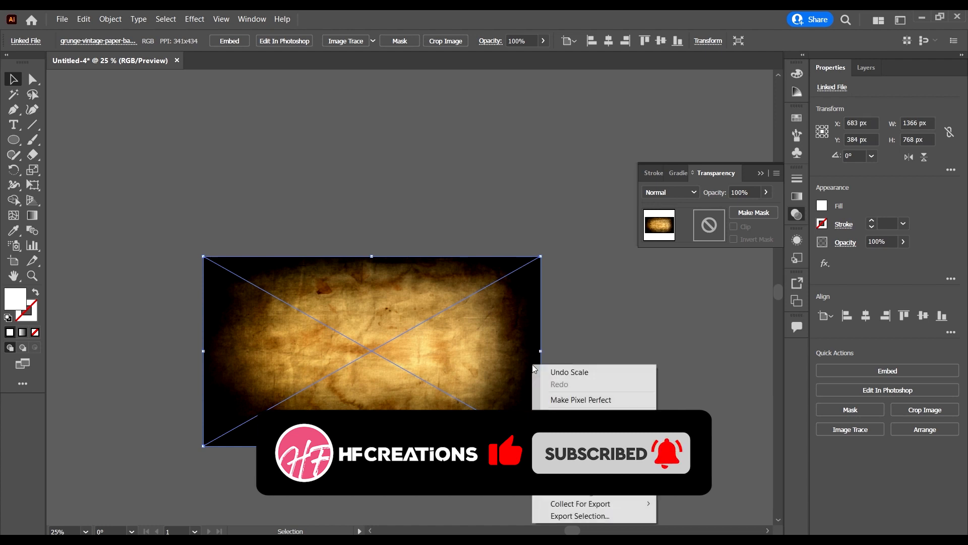
mouse_move(605, 456)
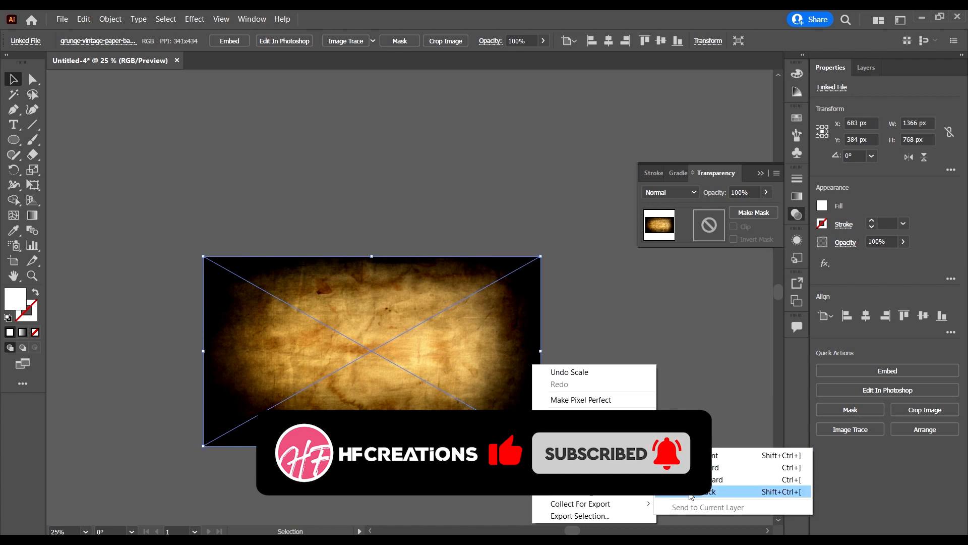
left_click(731, 492)
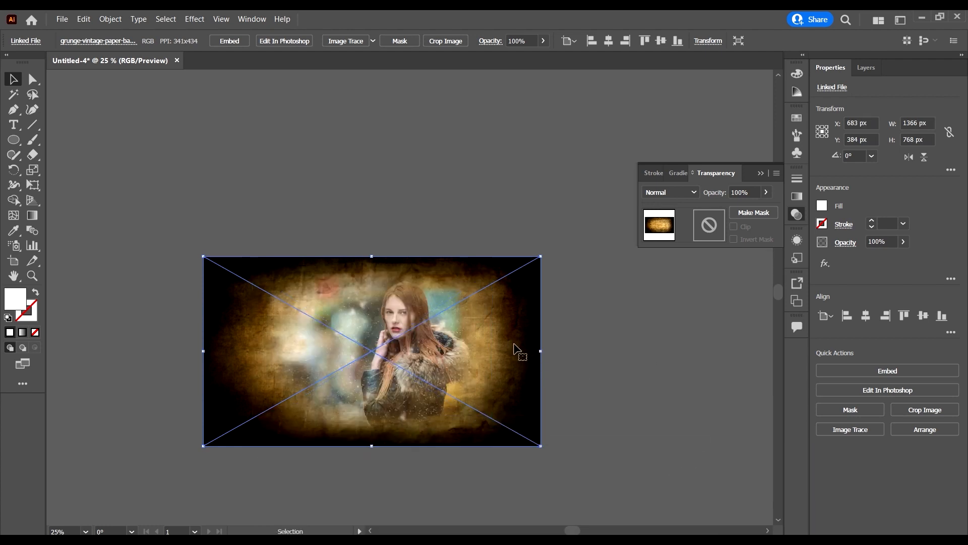
Deselect everything and examine how the masked woman photo blends into the grunge paper background, both close up and as a whole
left_click(627, 339)
scroll(565, 302, "down", 2)
scroll(460, 289, "up", 4)
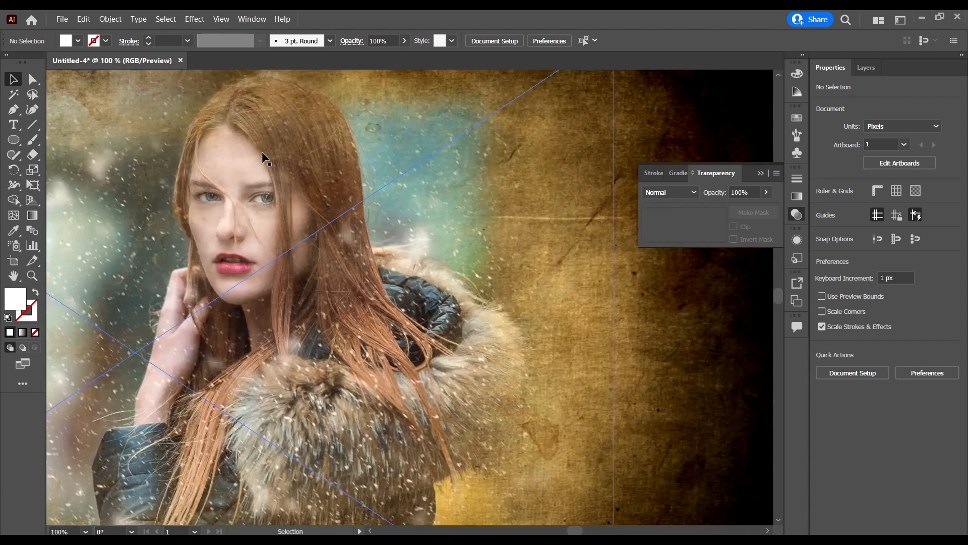
scroll(262, 151, "up", 2)
scroll(262, 169, "down", 7)
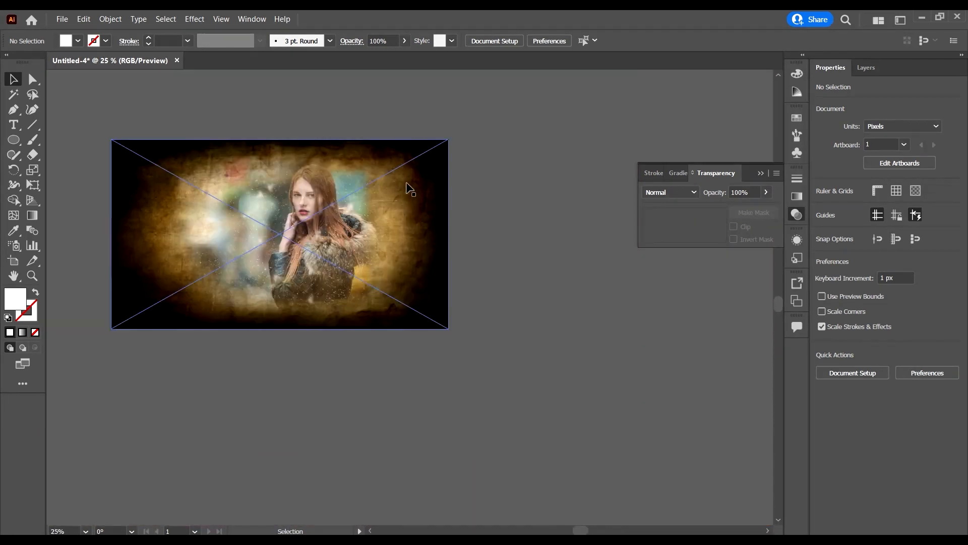
scroll(259, 237, "up", 2)
scroll(203, 260, "left", 2)
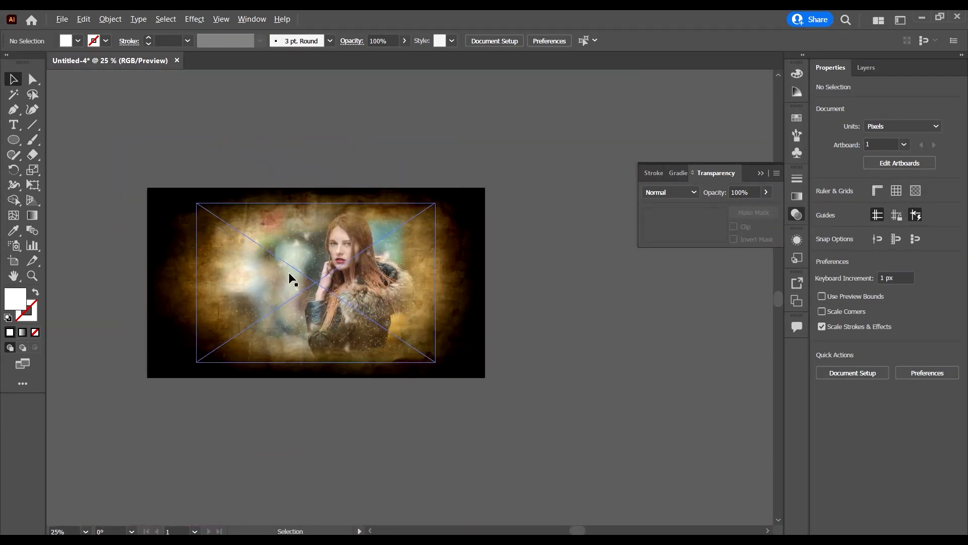
scroll(288, 271, "up", 1)
scroll(225, 275, "left", 2)
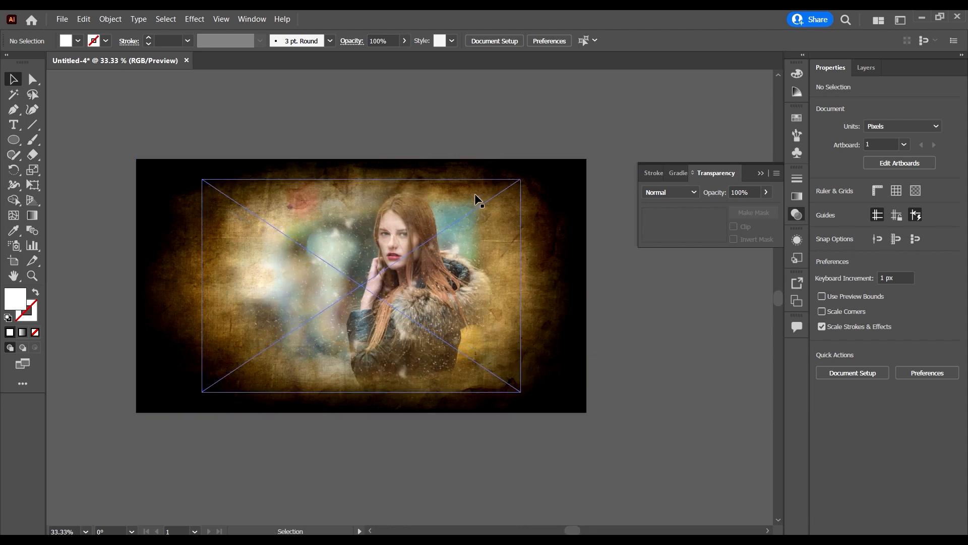
scroll(471, 188, "down", 1)
scroll(419, 247, "up", 1)
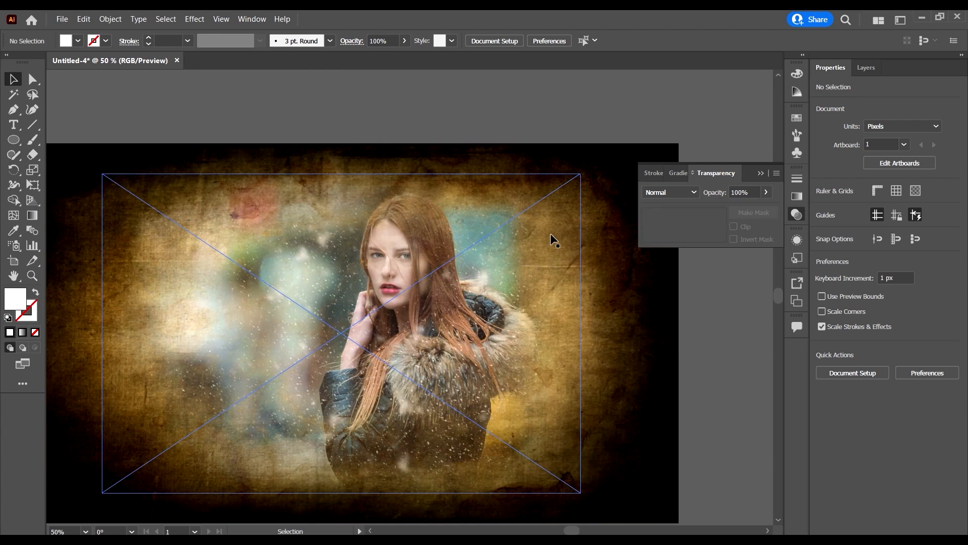
scroll(549, 232, "down", 1)
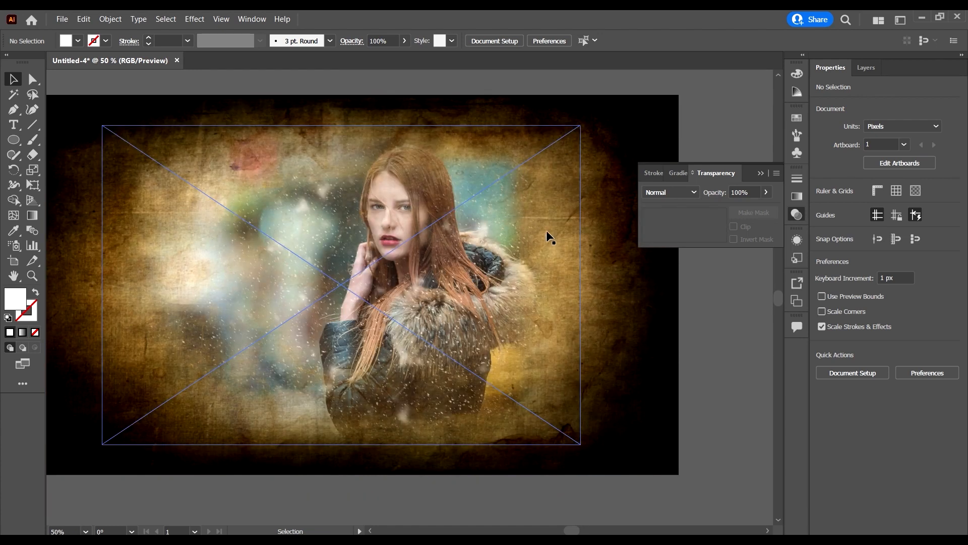
scroll(462, 214, "up", 5)
scroll(406, 239, "down", 4)
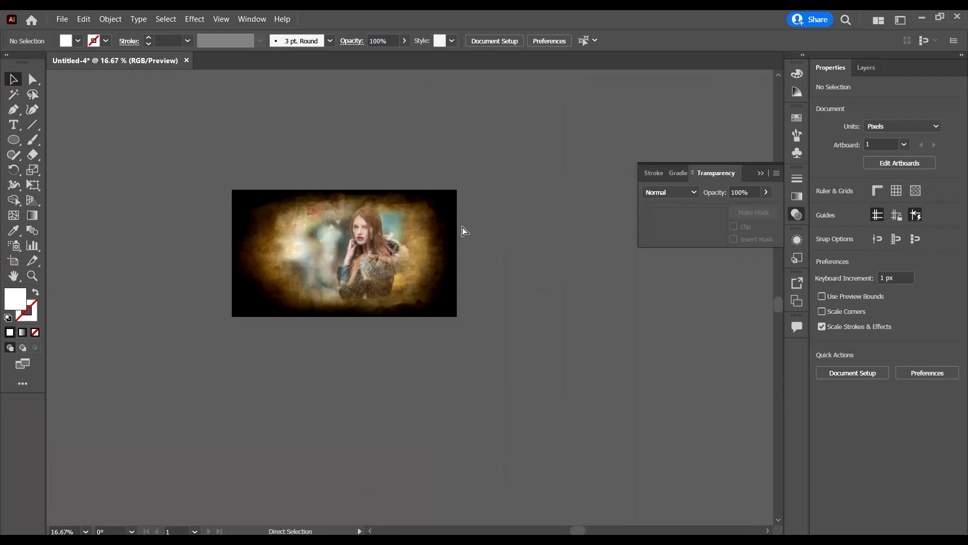
Draw a white rectangle about 579 x 768 px on the empty canvas beside the artboard and select it
scroll(462, 229, "right", 2)
left_click_drag(14, 145, 81, 138)
scroll(437, 211, "right", 2)
scroll(401, 198, "up", 2)
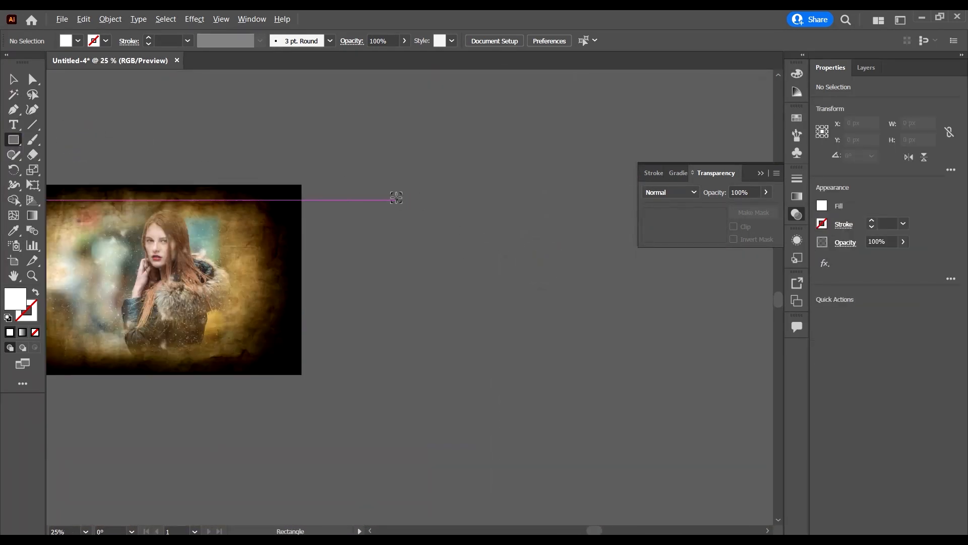
mouse_move(398, 182)
left_mouse_down()
mouse_move(581, 439)
mouse_move(588, 433)
left_mouse_up()
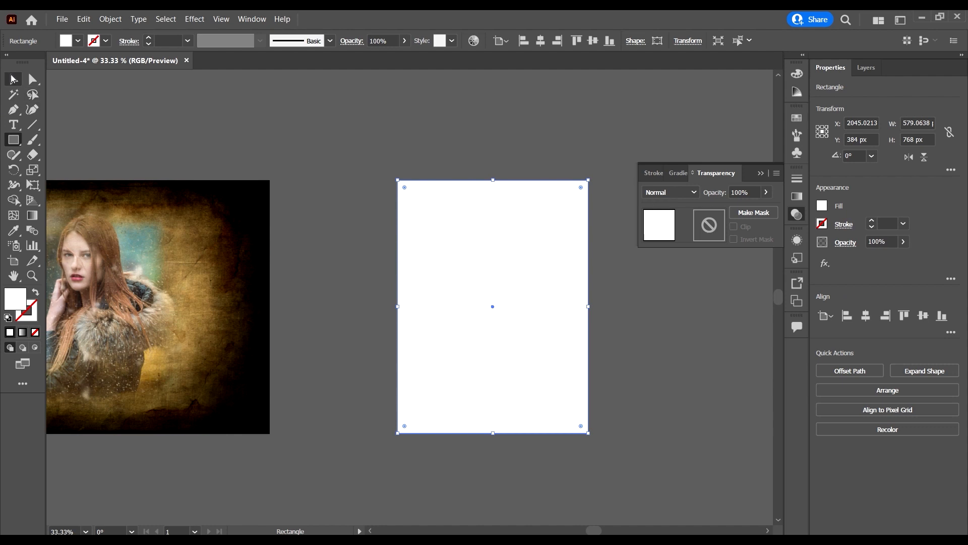
left_click(12, 78)
scroll(454, 237, "right", 2)
left_click(440, 252)
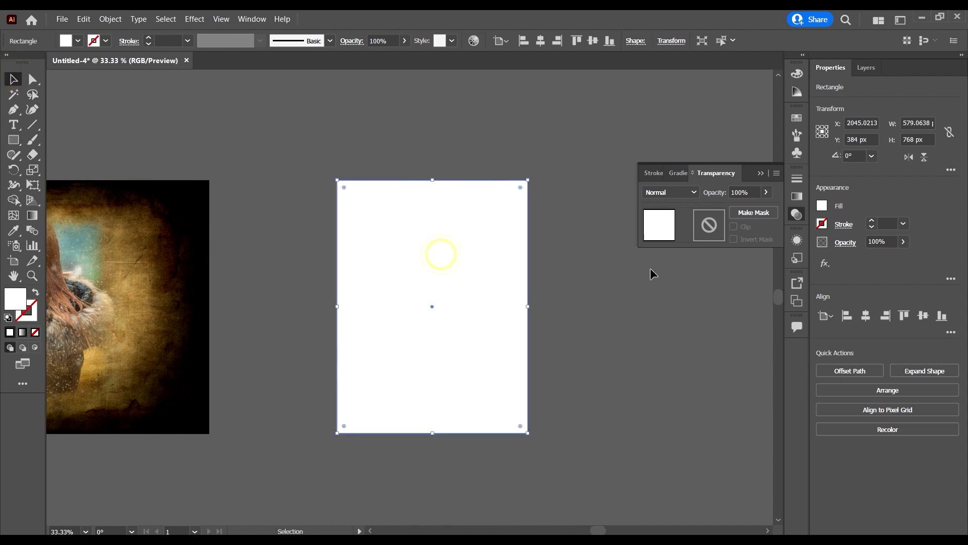
Fill the rectangle with the white-to-black linear gradient and set the gradient angle to 90°
left_click(795, 197)
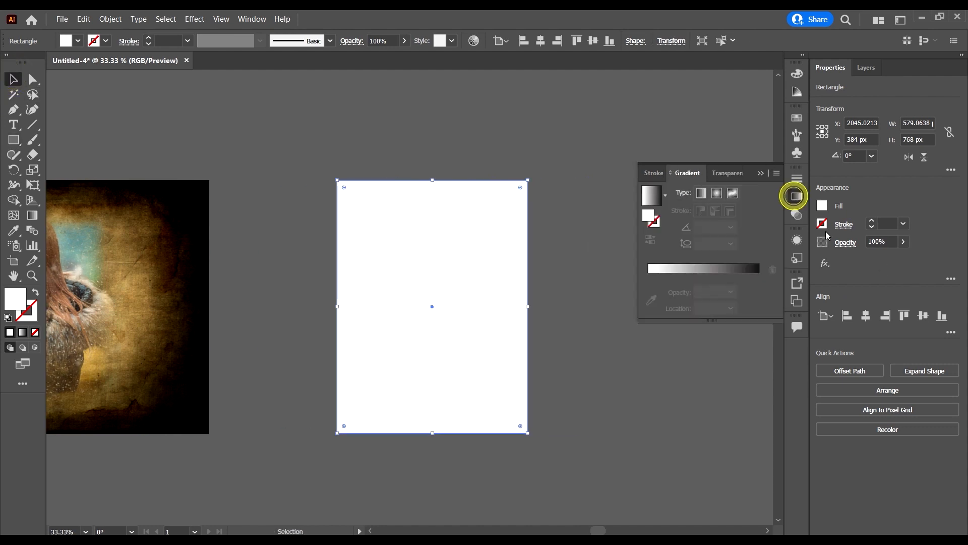
left_click(728, 269)
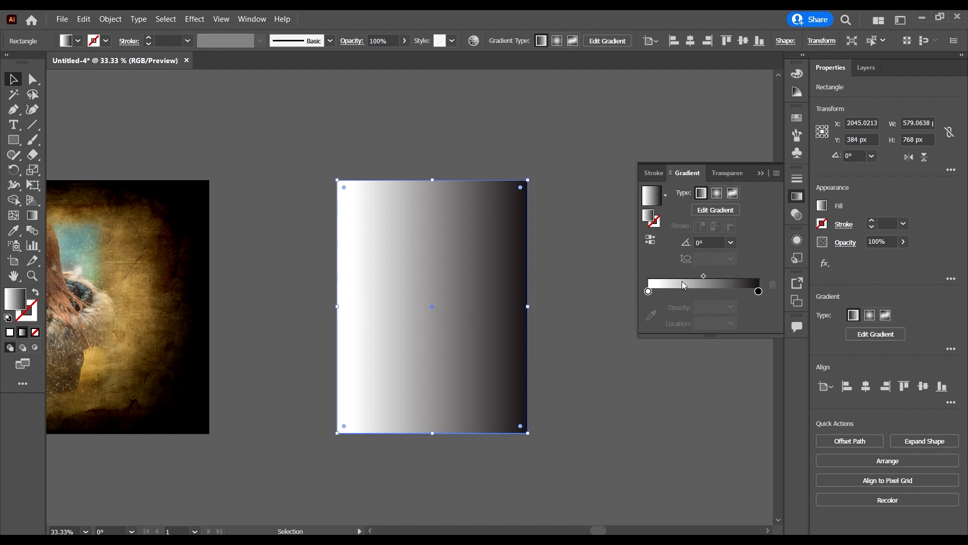
left_click(733, 245)
left_click(741, 313)
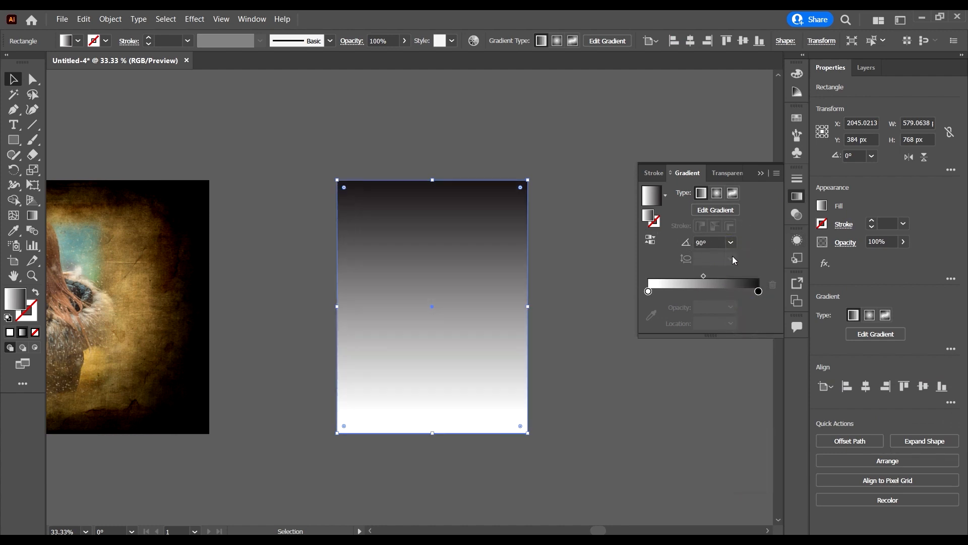
Switch the gradient's black color stop from grayscale to RGB so it is pure black (000000)
double_click(759, 291)
left_click(758, 305)
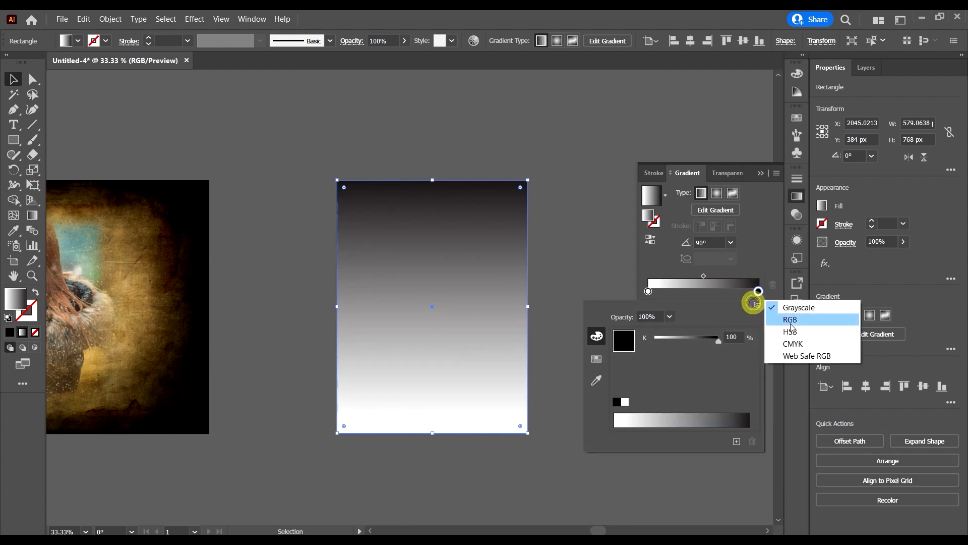
left_click(802, 320)
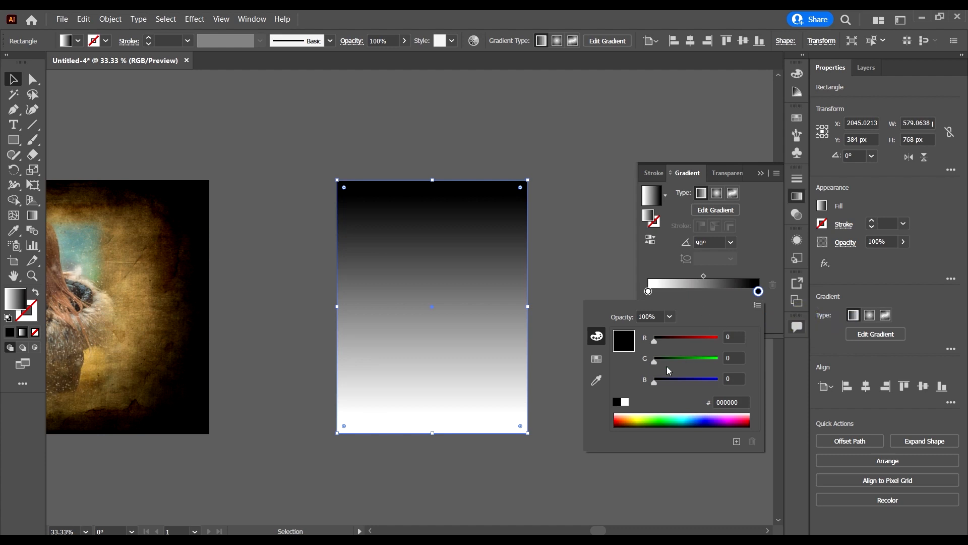
left_click(746, 241)
Shift the gradient's midpoint to about 39.7% and reverse the gradient so that white is at the rectangle's top
left_click(703, 276)
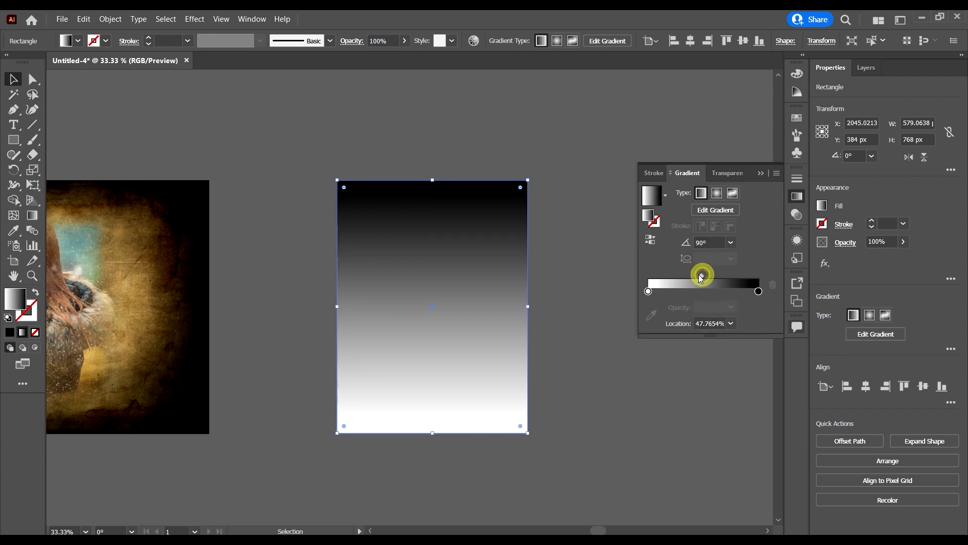
left_click_drag(701, 276, 692, 276)
left_click(580, 242)
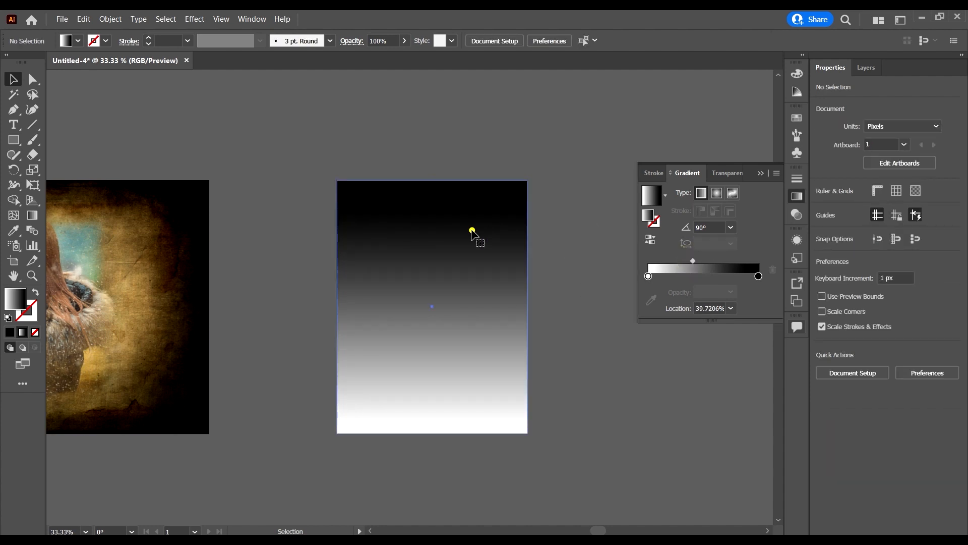
left_click(472, 231)
left_click(650, 240)
scroll(549, 297, "right", 2)
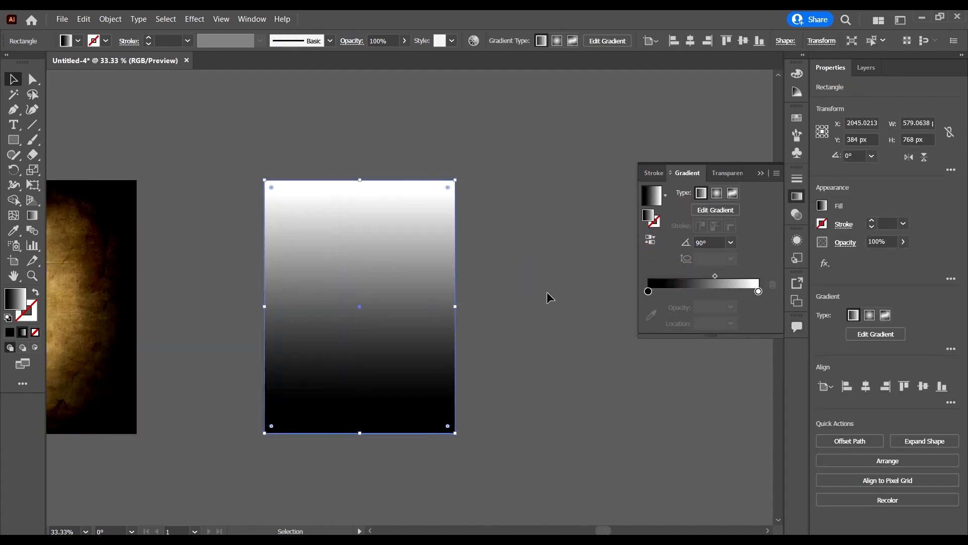
Place the woman-3083453 photo over the gradient rectangle, starting at its upper-left corner and matching its height, and deselect it
left_click(62, 19)
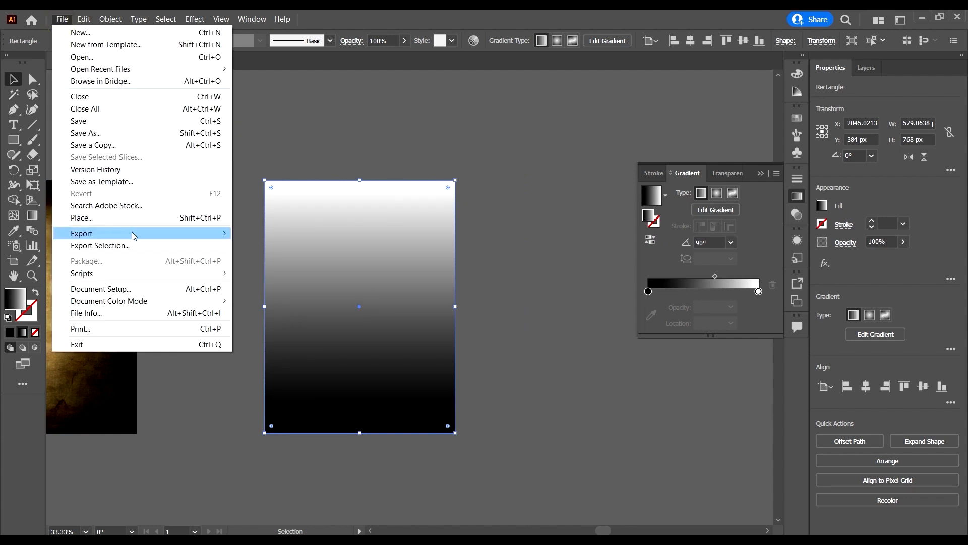
left_click(125, 218)
left_click(501, 104)
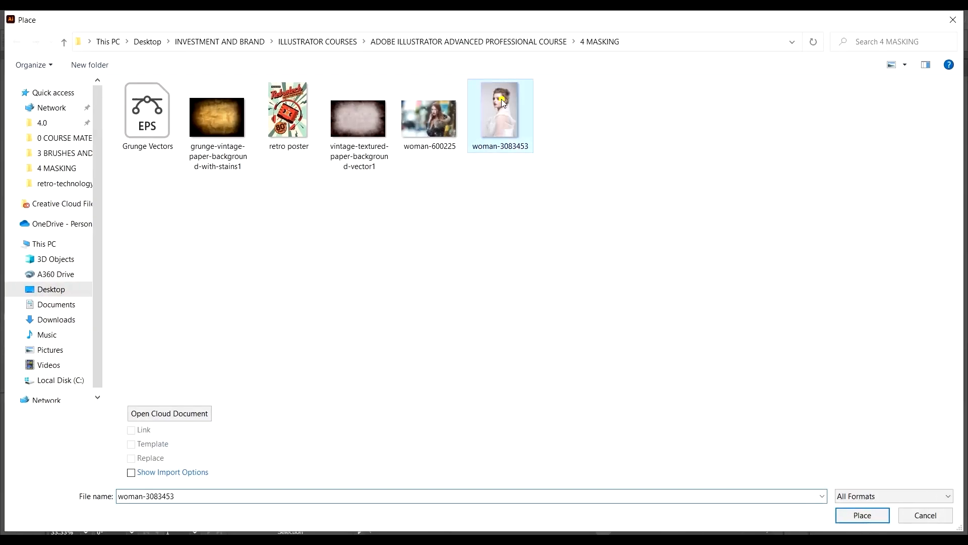
left_click(862, 515)
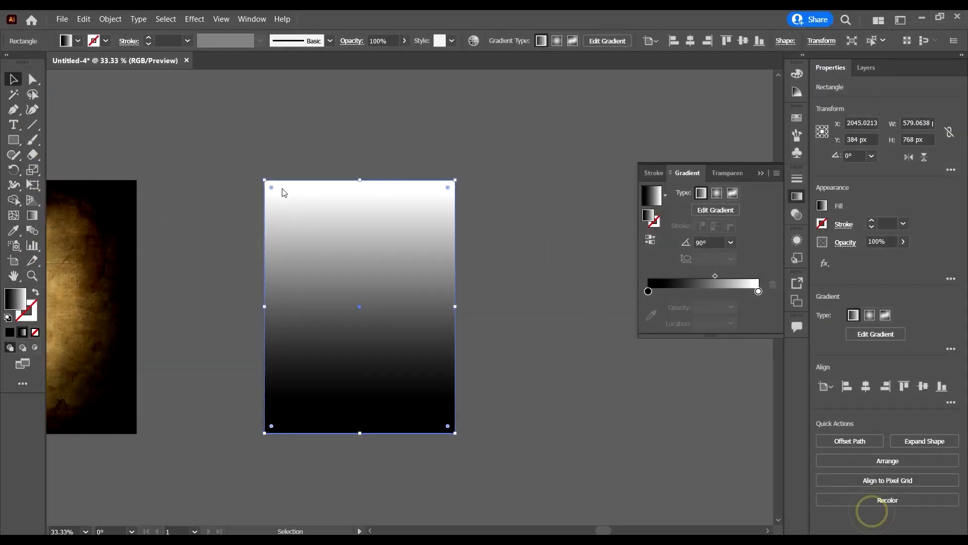
mouse_move(263, 180)
left_mouse_down()
mouse_move(407, 401)
mouse_move(463, 441)
left_mouse_up()
left_click(517, 426)
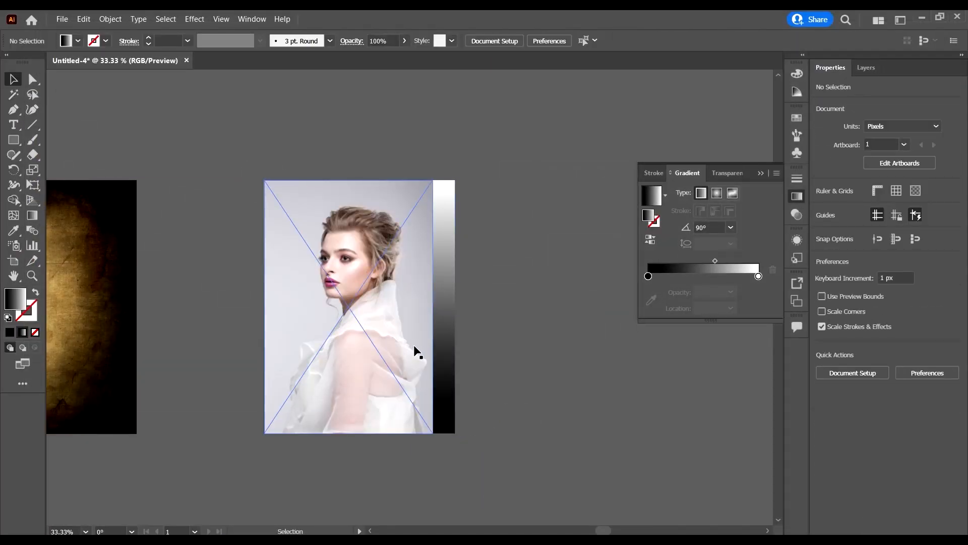
Narrow the gradient rectangle to 512 px to match the photo's width and bring it to the front
left_click(444, 315)
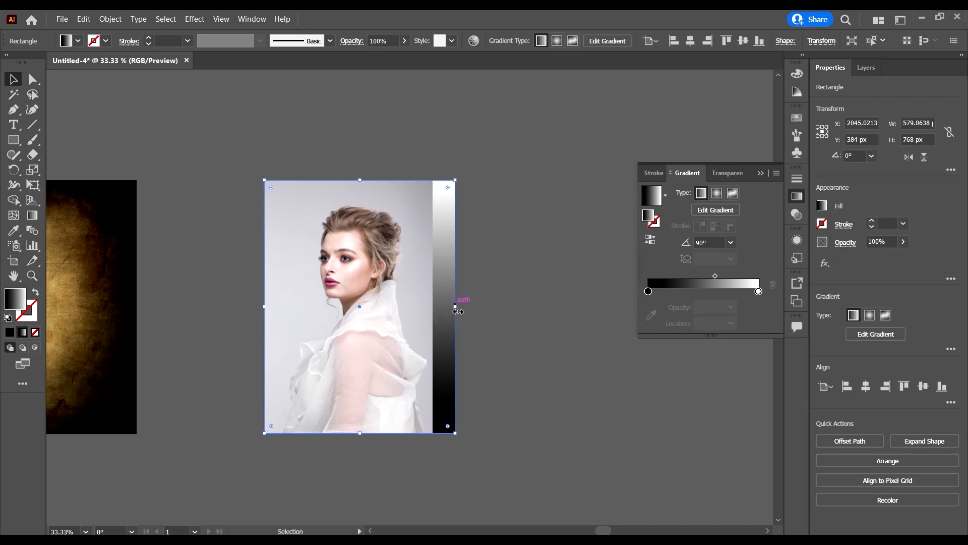
mouse_move(459, 308)
left_mouse_down()
mouse_move(430, 308)
mouse_move(443, 305)
left_mouse_up()
scroll(430, 308, "up", 5)
scroll(443, 306, "down", 5)
right_click(374, 293)
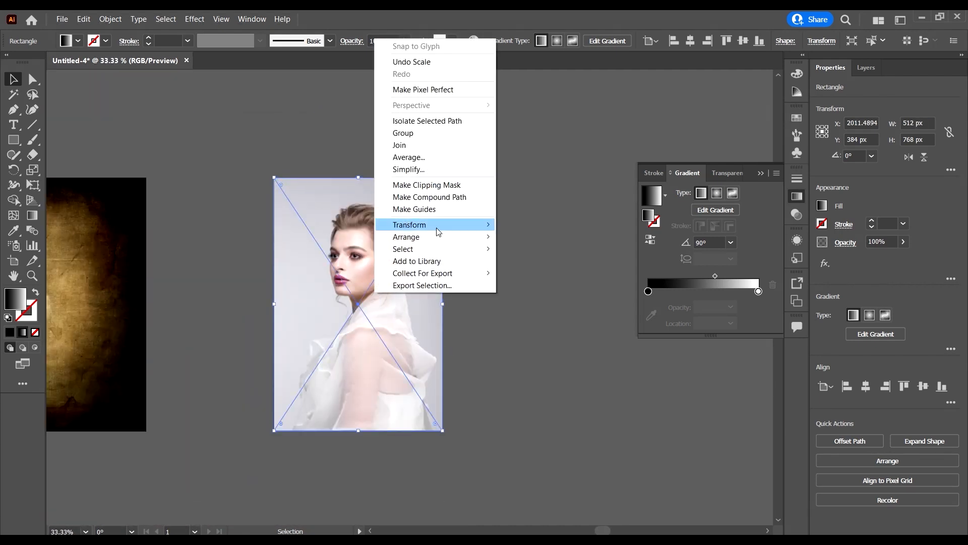
mouse_move(451, 233)
left_click(588, 236)
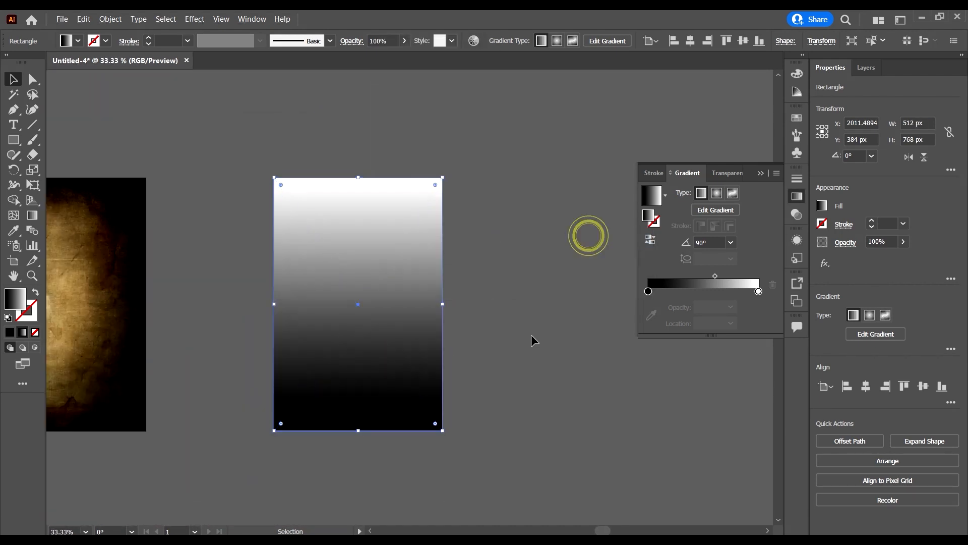
Select the gradient rectangle and the photo together, make an opacity mask from them, and deselect
left_click(532, 338)
left_click_drag(519, 432, 383, 333)
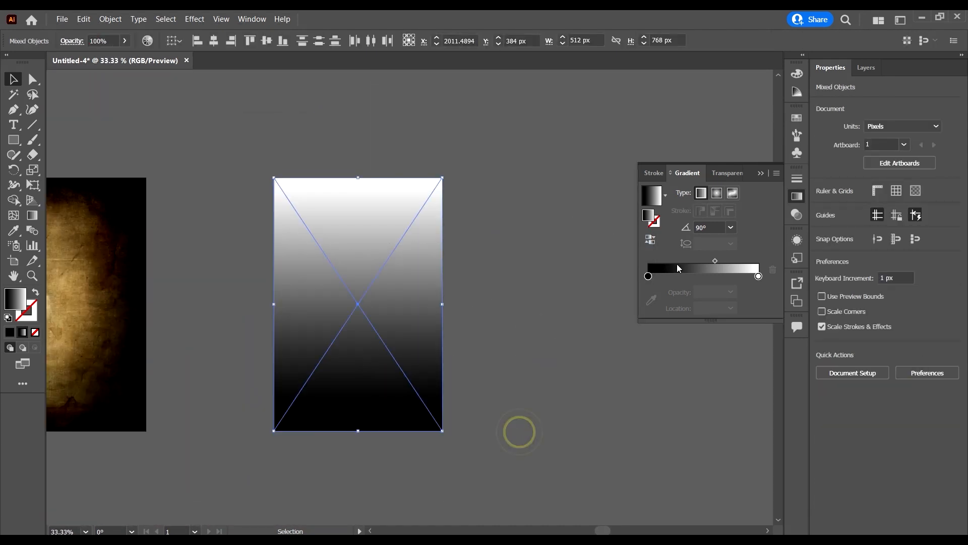
left_click(799, 217)
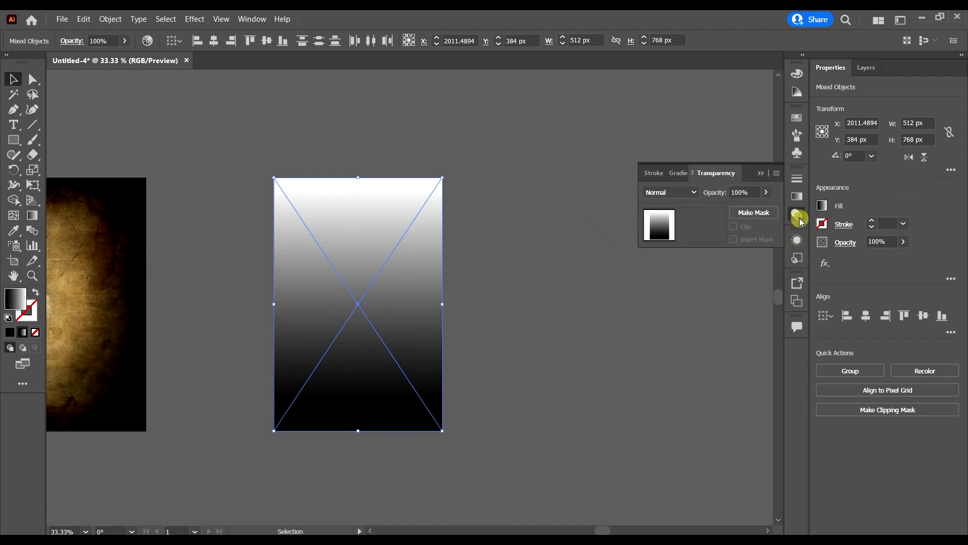
left_click(751, 214)
left_click(597, 350)
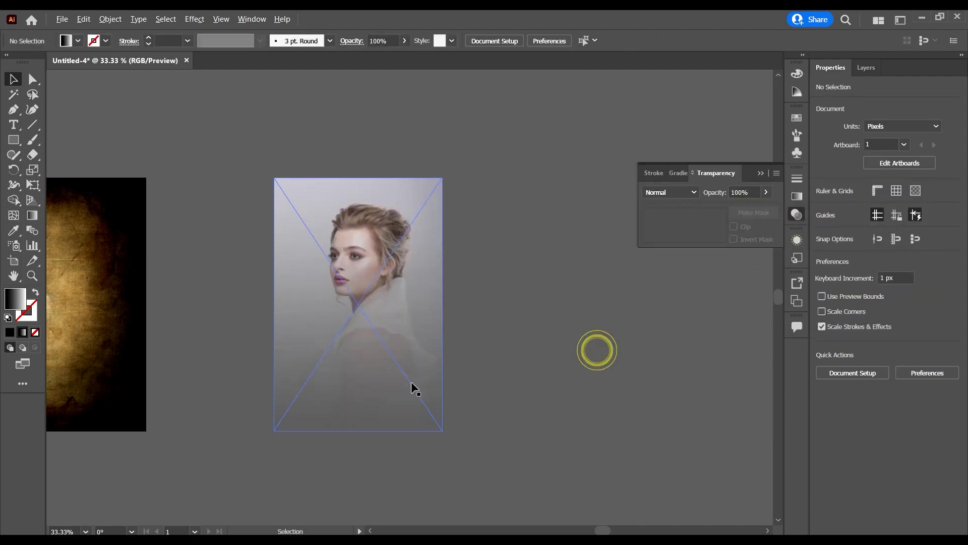
Draw a rectangle over the masked photo and extend its bottom edge to match the photo at 512 x 768 px
scroll(365, 283, "up", 1, "alt")
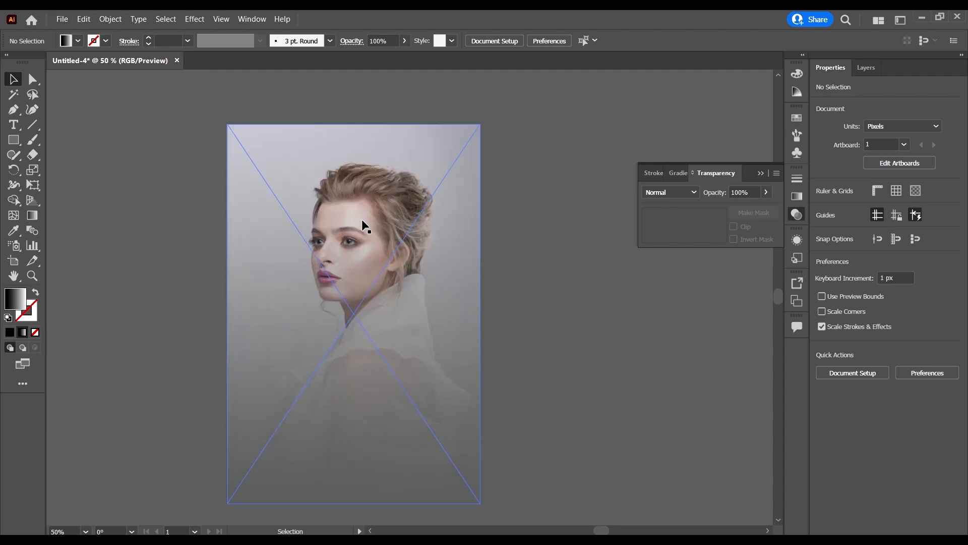
left_click(10, 141)
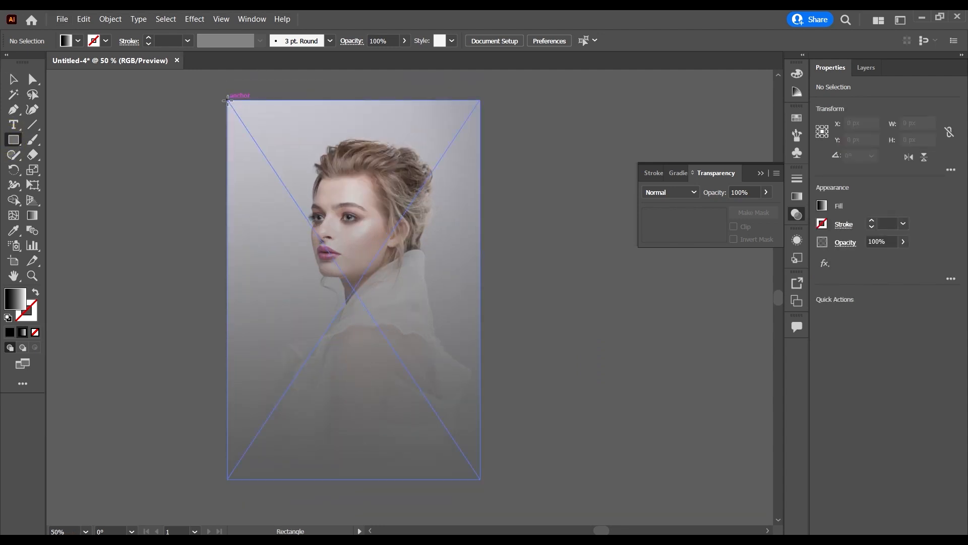
left_click_drag(226, 99, 480, 470)
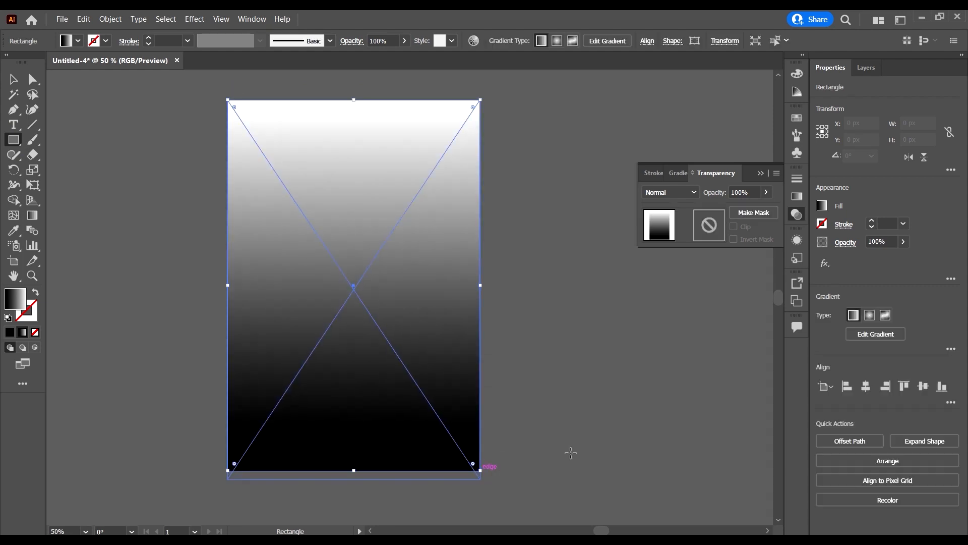
left_click(14, 79)
left_click(328, 353)
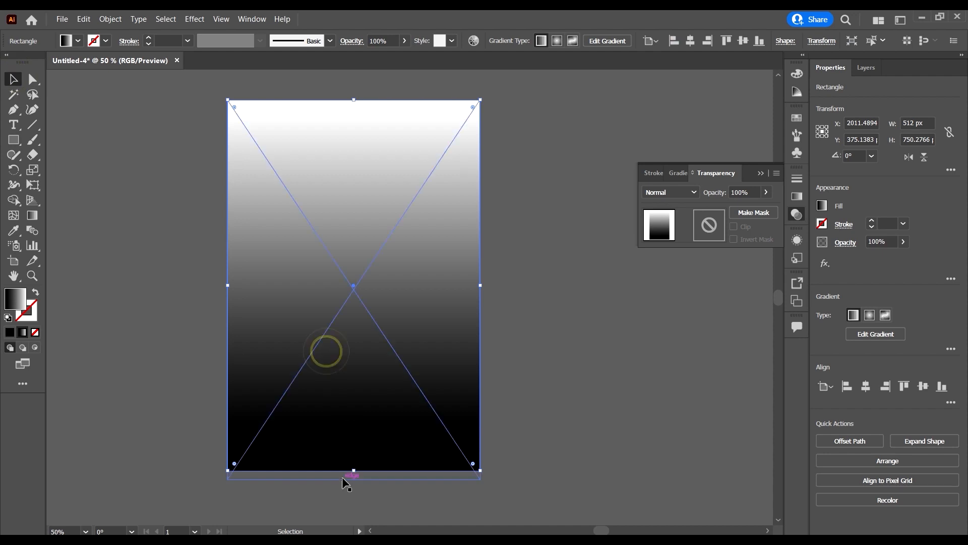
left_click_drag(354, 470, 355, 479)
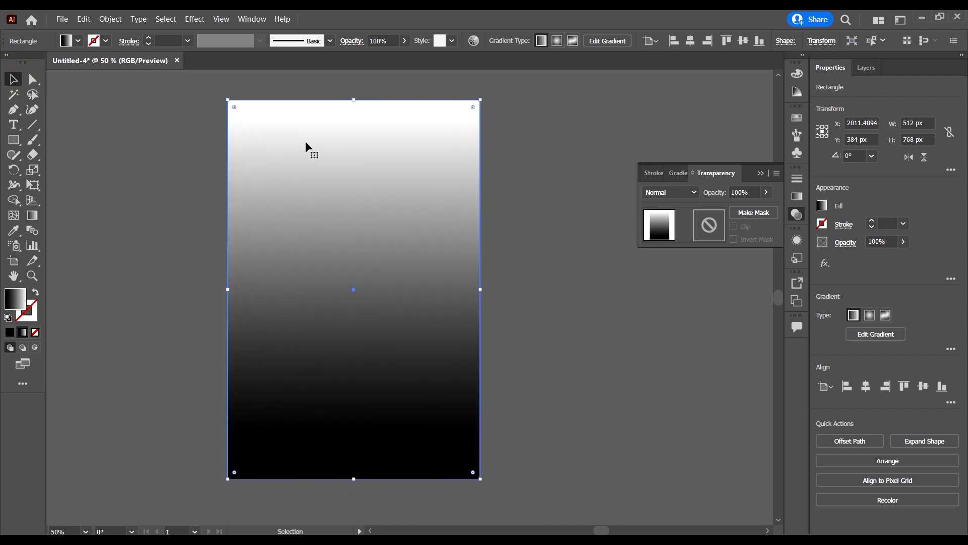
Fill the new rectangle with white, send it to the back behind the masked photo, and deselect it
left_click(79, 41)
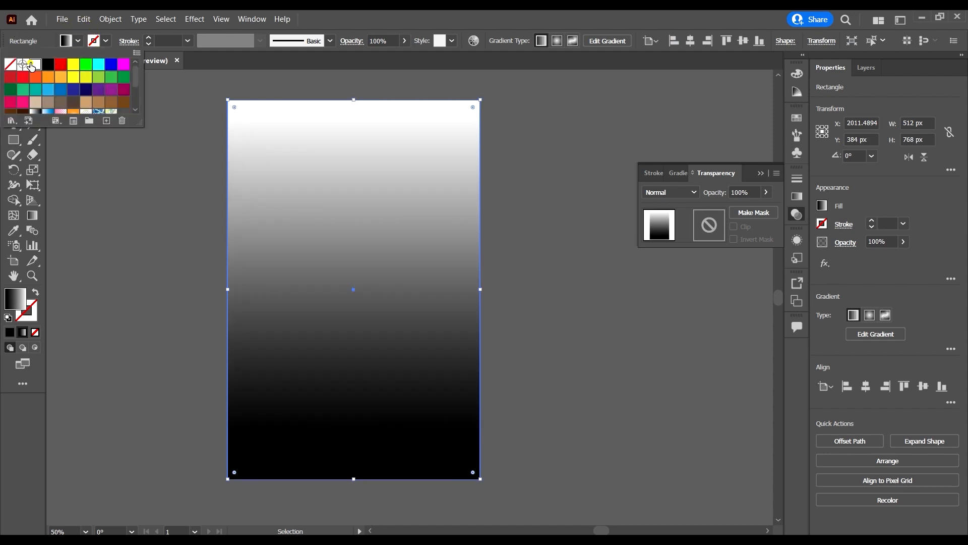
left_click(31, 65)
left_click(133, 194)
right_click(360, 198)
mouse_move(428, 393)
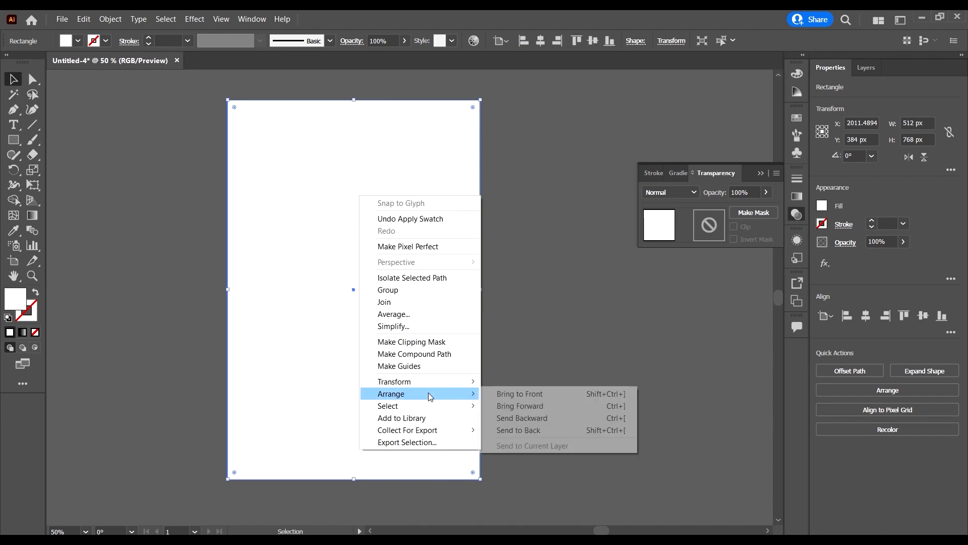
left_click(549, 430)
left_click(579, 387)
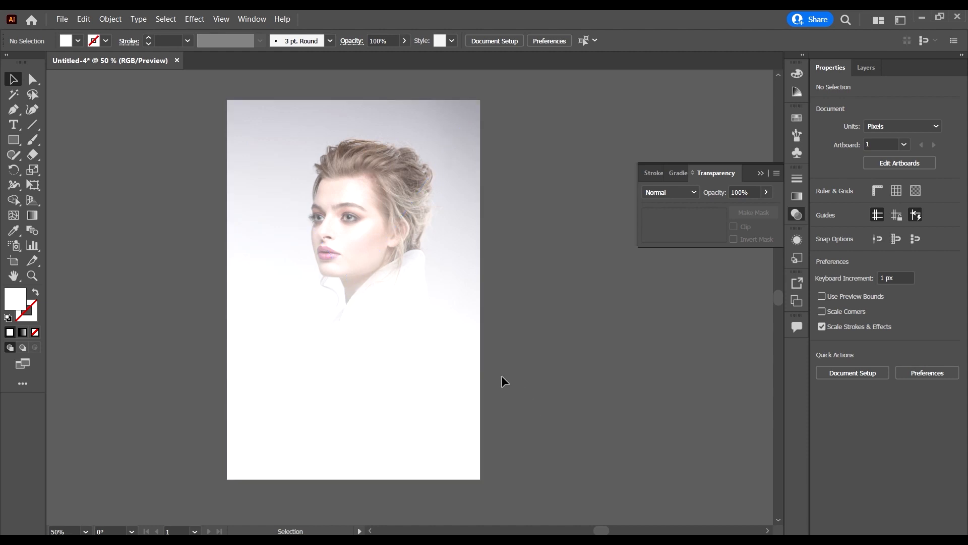
Examine how the masked woman photo fades into the white rectangle, both close up and beside the artboard
scroll(355, 300, "down", 2)
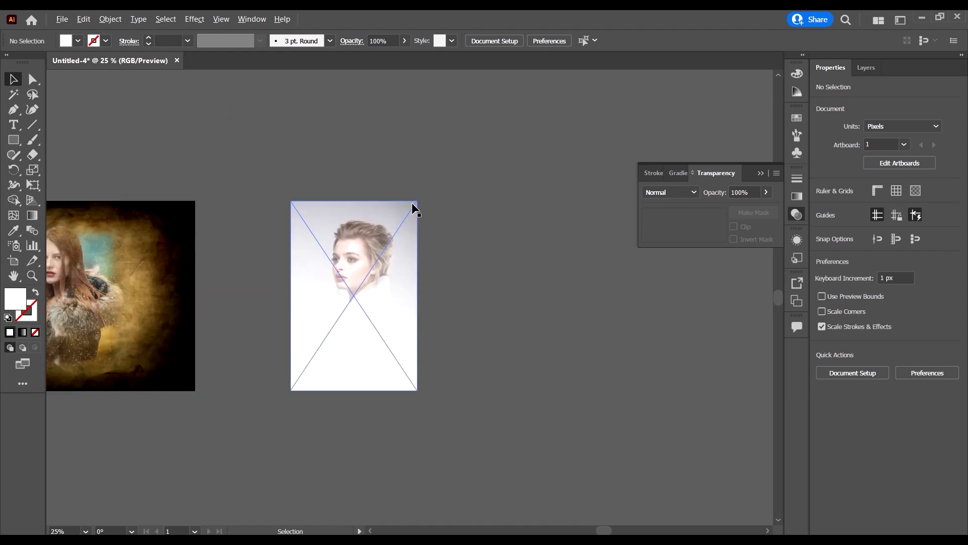
scroll(392, 360, "up", 2)
scroll(393, 288, "up", 1)
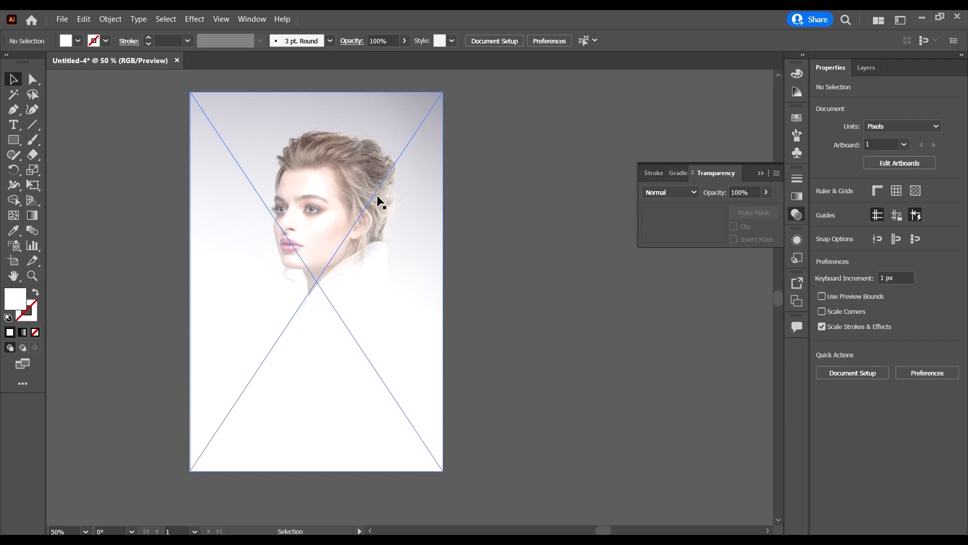
scroll(510, 295, "up", 1)
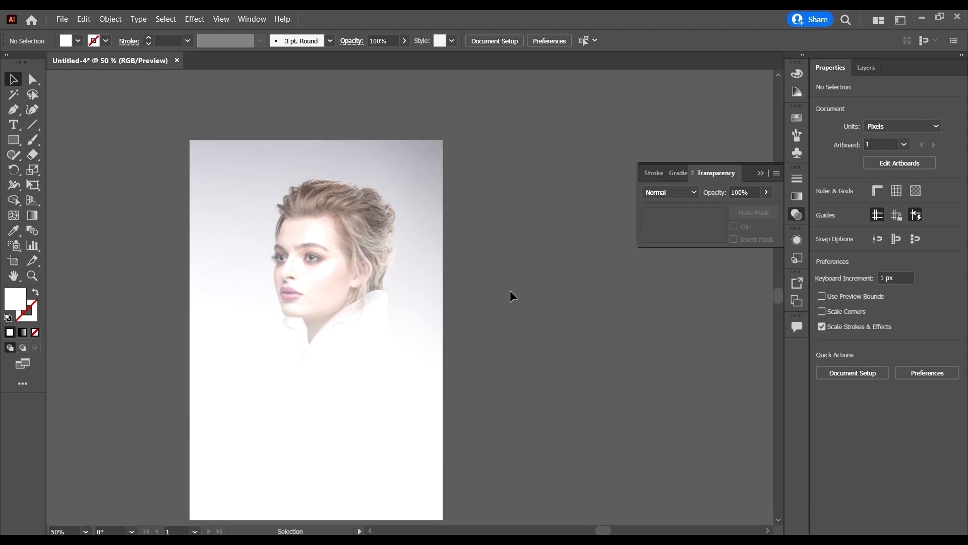
scroll(509, 286, "down", 1)
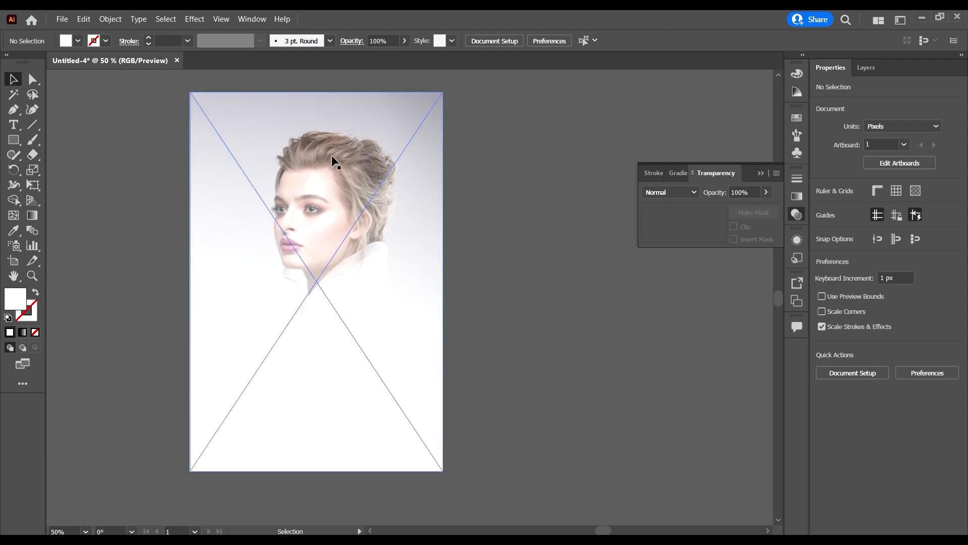
scroll(508, 335, "down", 1)
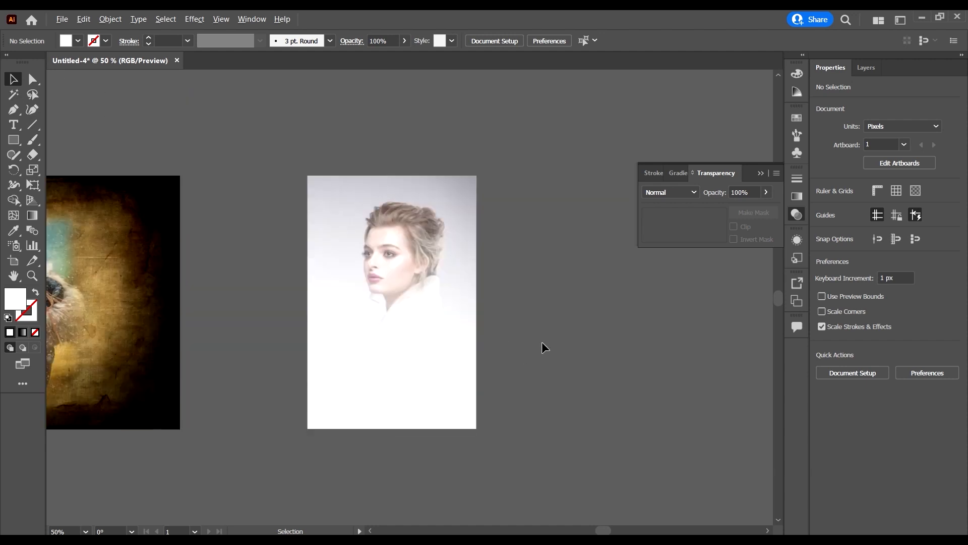
scroll(542, 343, "down", 3)
scroll(536, 280, "up", 3)
Move the masked woman photo off the white rectangle to show its transparency over the paper artwork, and return it onto the rectangle
left_click(442, 289)
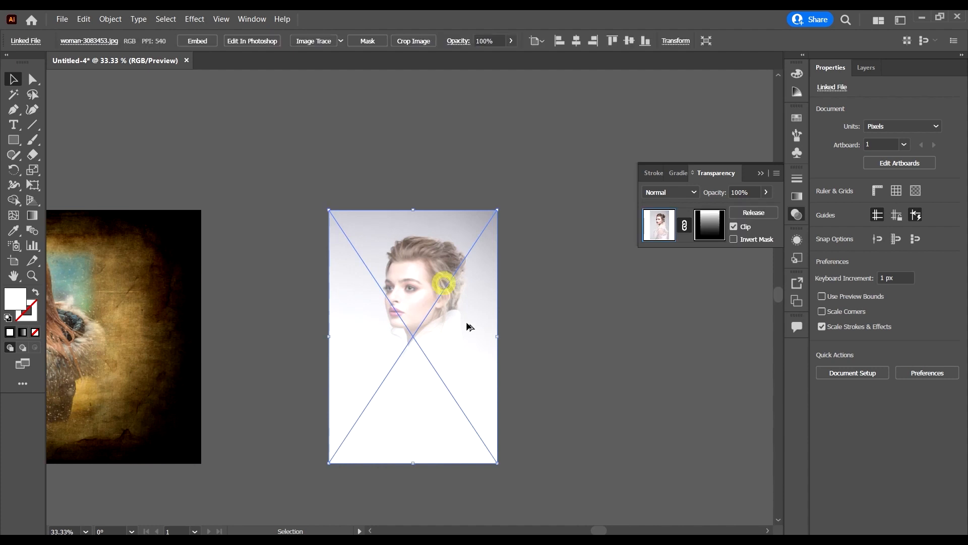
scroll(467, 333, "down", 1)
left_click(556, 352)
left_click_drag(418, 291, 202, 183)
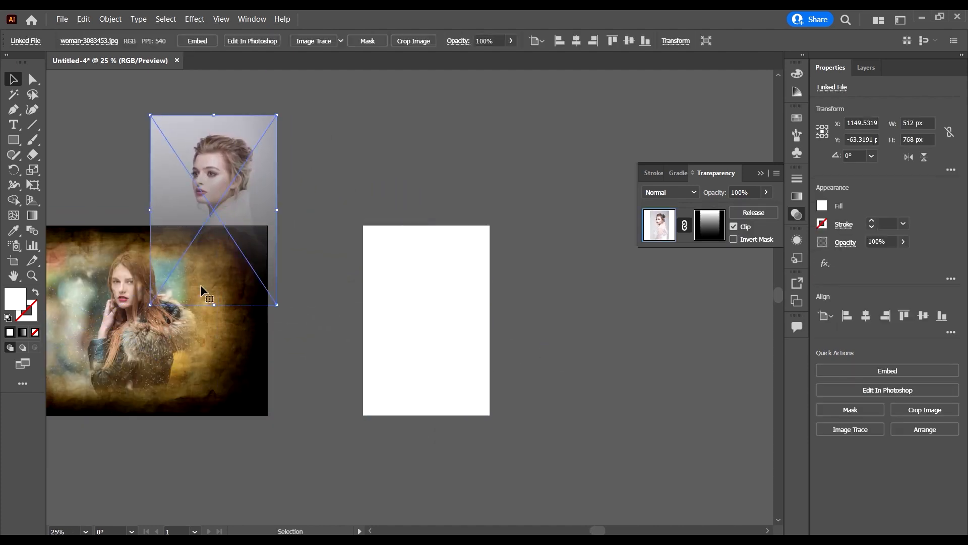
left_click_drag(222, 150, 315, 164)
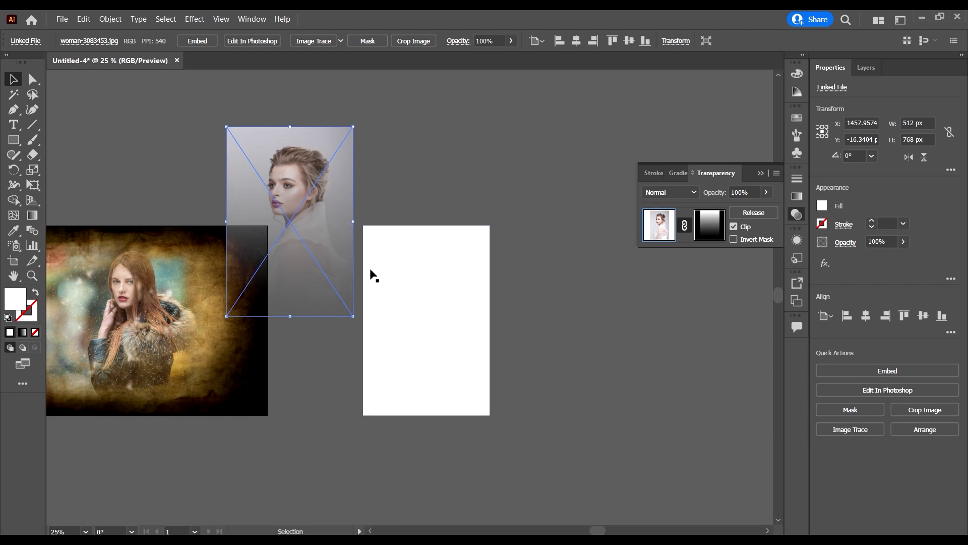
left_click_drag(296, 288, 440, 376)
scroll(491, 408, "up", 2)
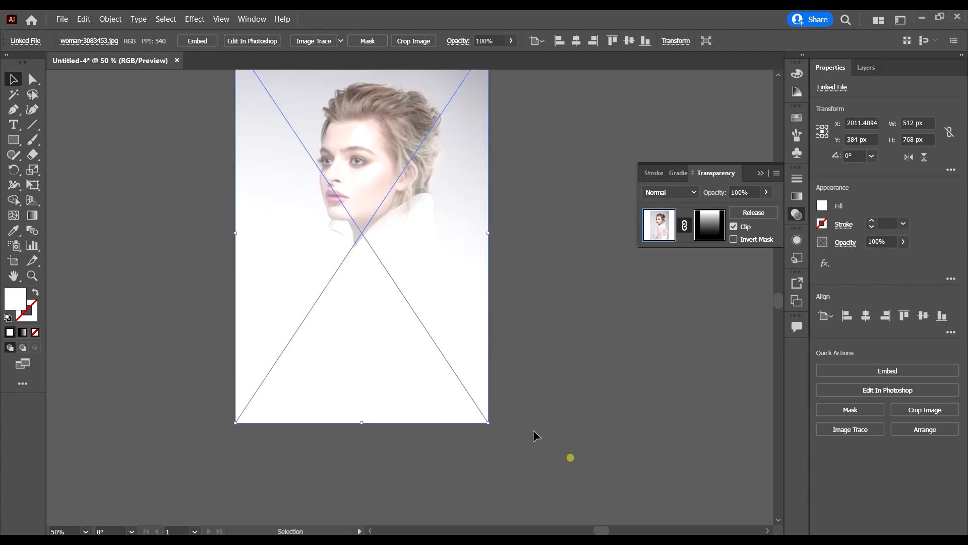
Select the white rectangle behind the masked photo, try muted purple and green fills from the Color Guide, keep soft green, and deselect
left_click(372, 138, "shift")
scroll(491, 295, "up", 2)
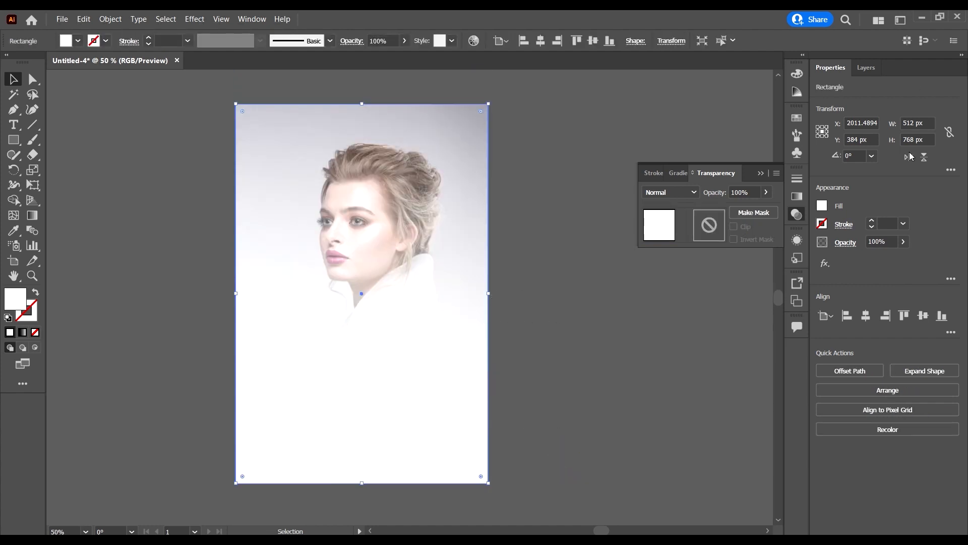
left_click(799, 78)
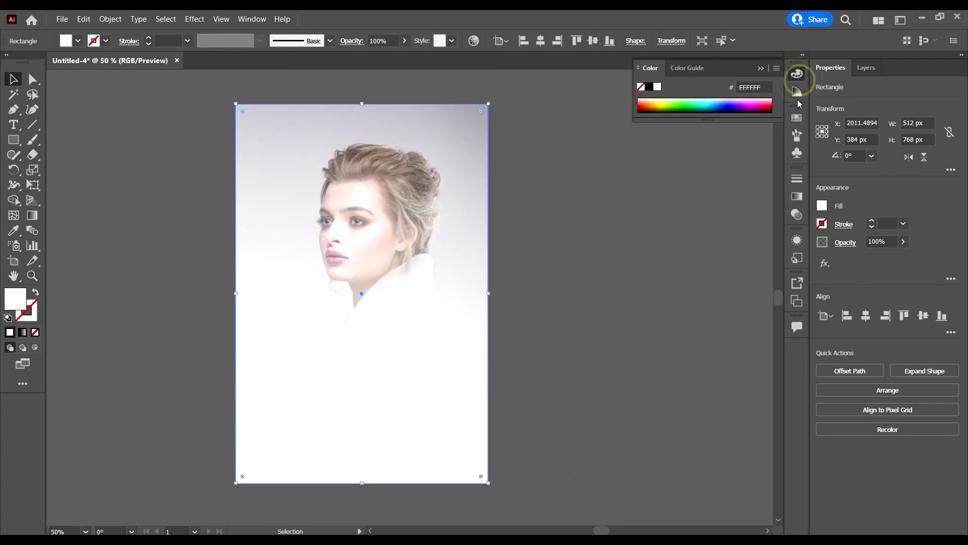
left_click(798, 92)
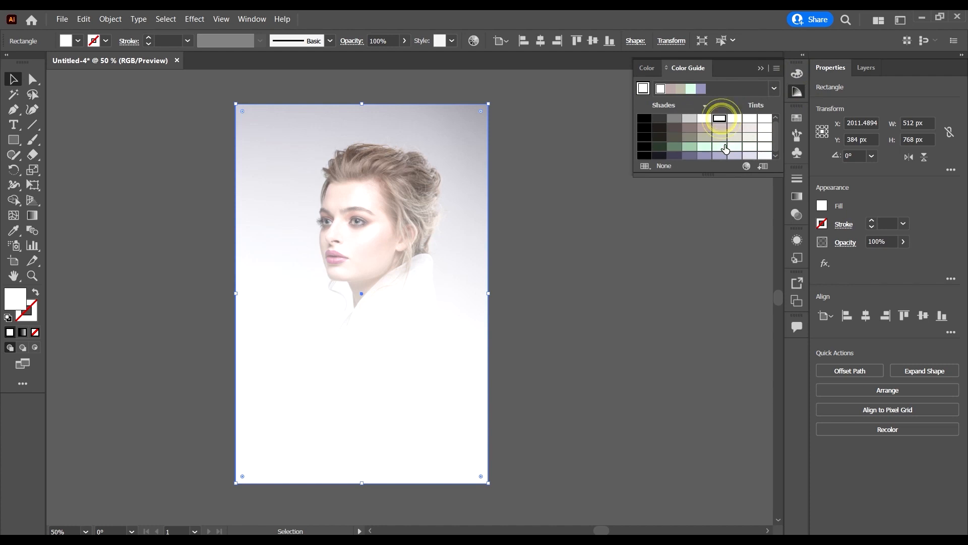
left_click(719, 147)
left_click(690, 149)
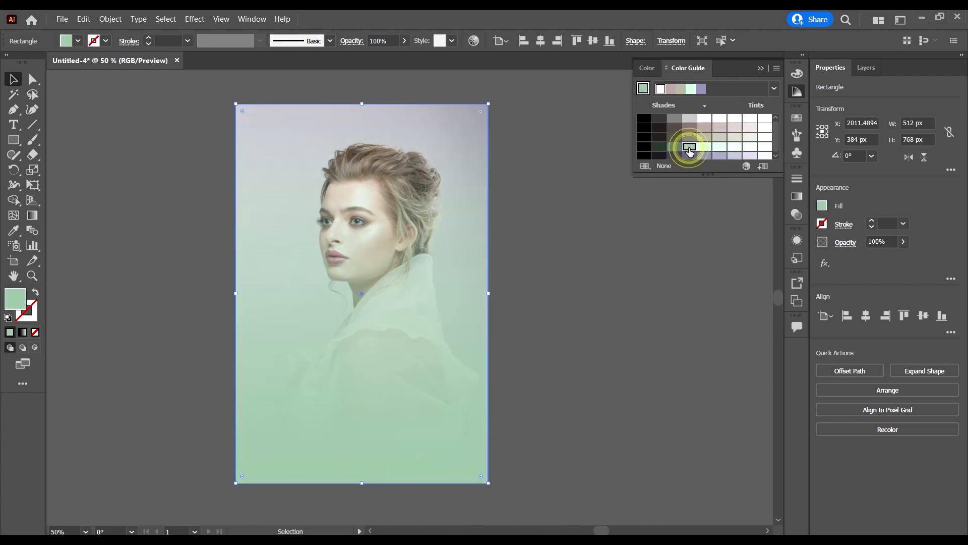
left_click(693, 156)
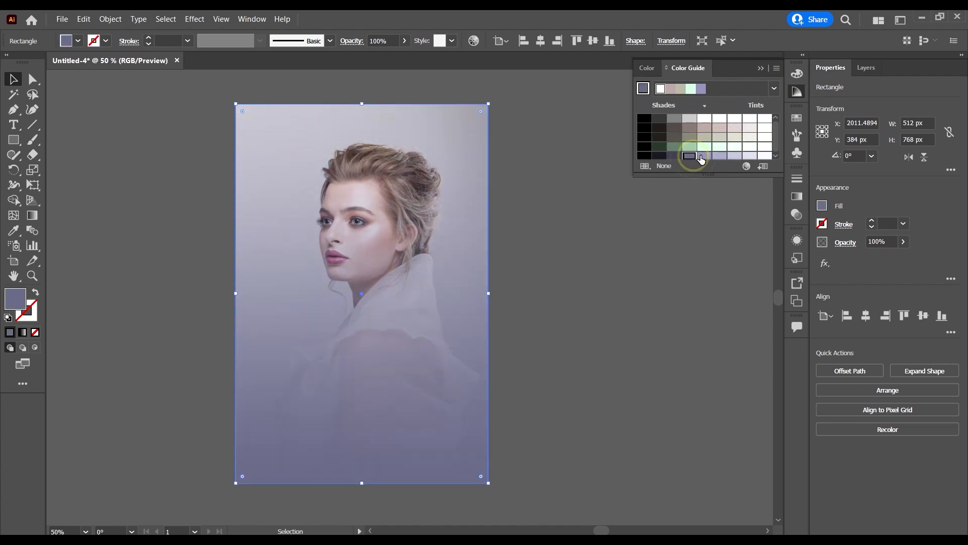
left_click(703, 156)
left_click(689, 147)
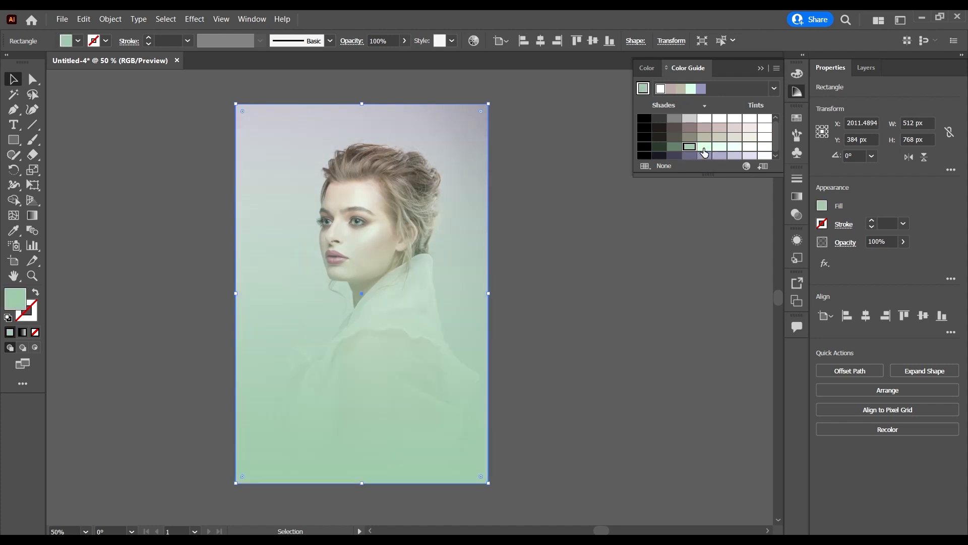
left_click(560, 183)
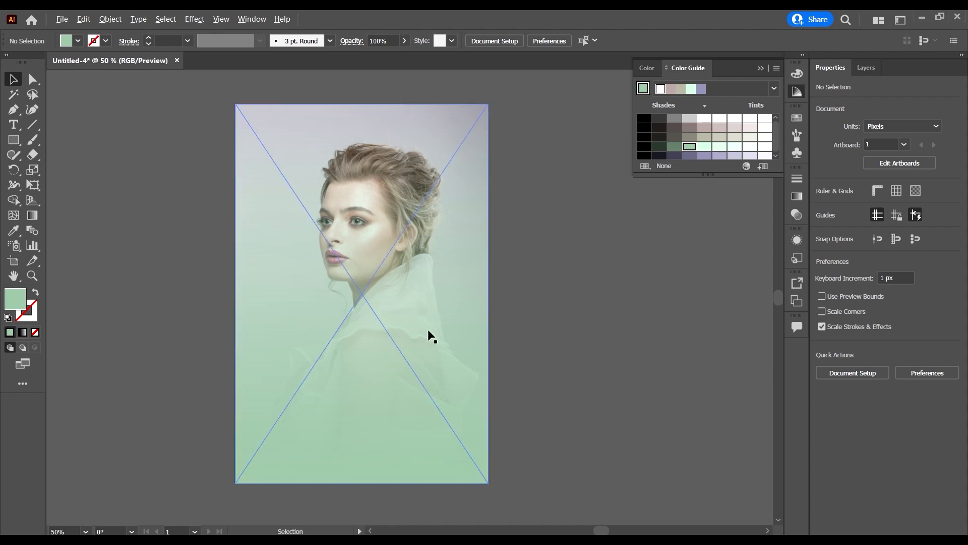
Select the masked photo and its green rectangle together and move them about 500 px farther right of the paper artwork
scroll(428, 329, "down", 3)
scroll(371, 339, "up", 1)
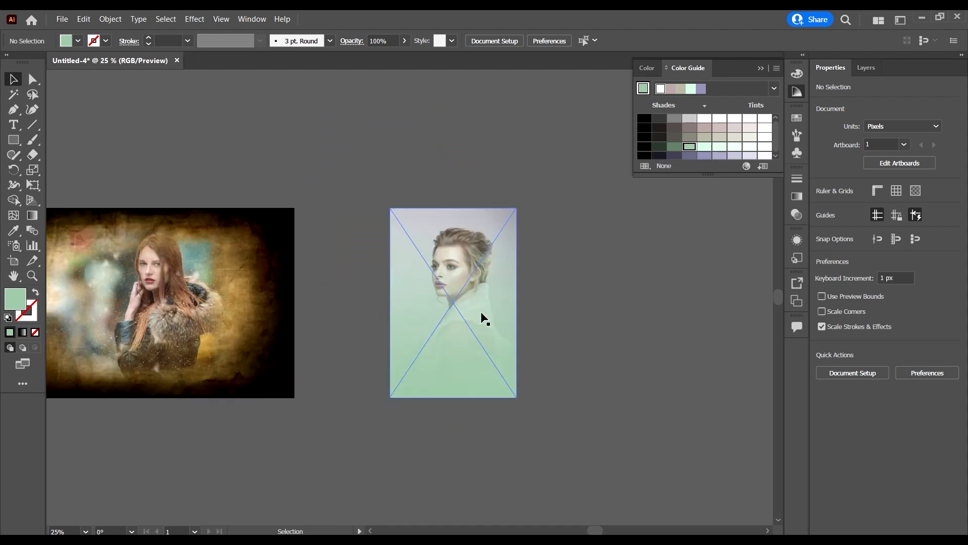
left_click_drag(575, 369, 403, 213)
left_click_drag(452, 274, 575, 286)
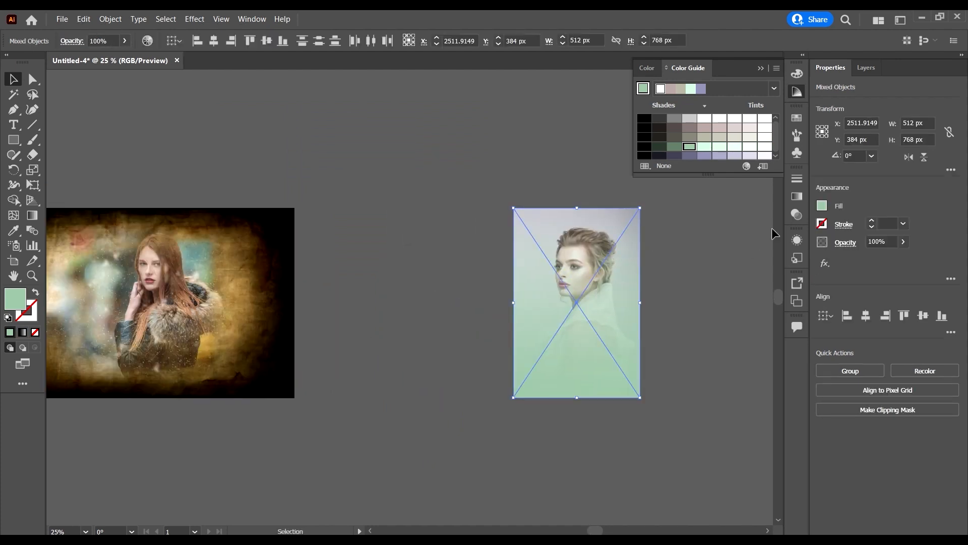
Show the transparency settings, select only the masked photo over the green rectangle, and invert its opacity mask
left_click(796, 240)
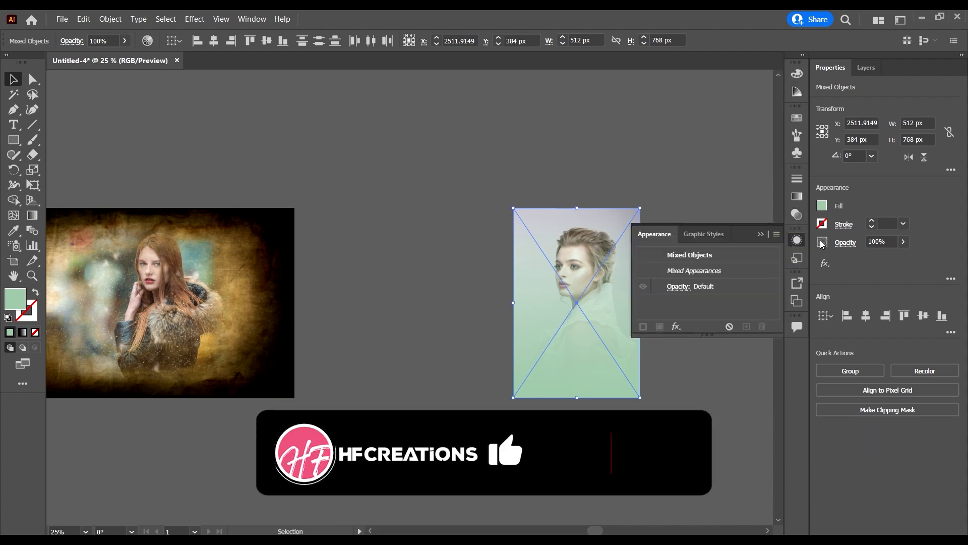
scroll(509, 319, "right", 1)
left_click(796, 214)
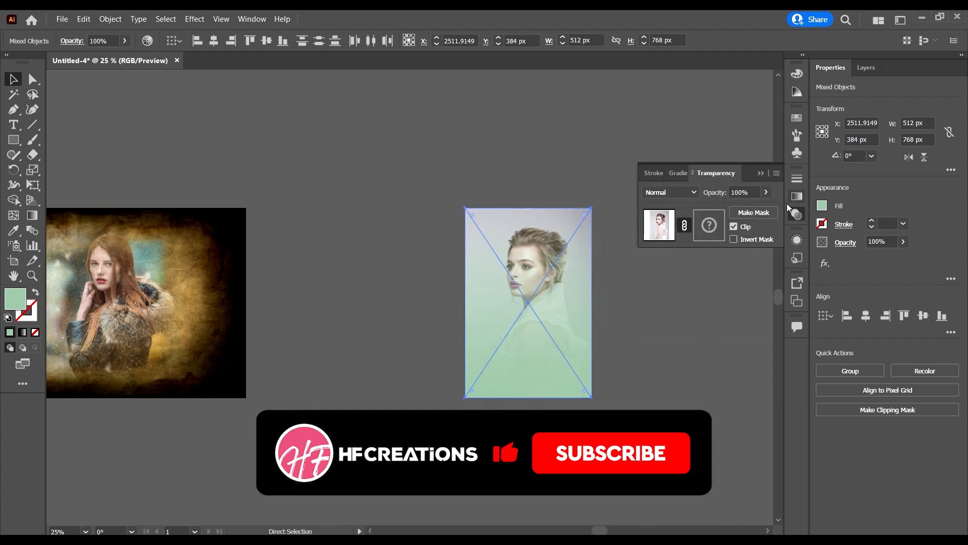
left_click(665, 332)
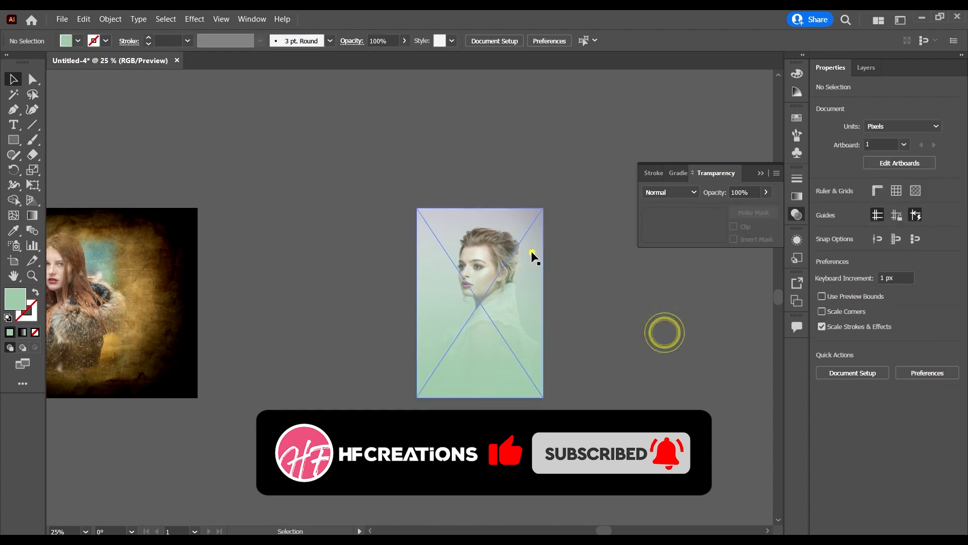
left_click(532, 252)
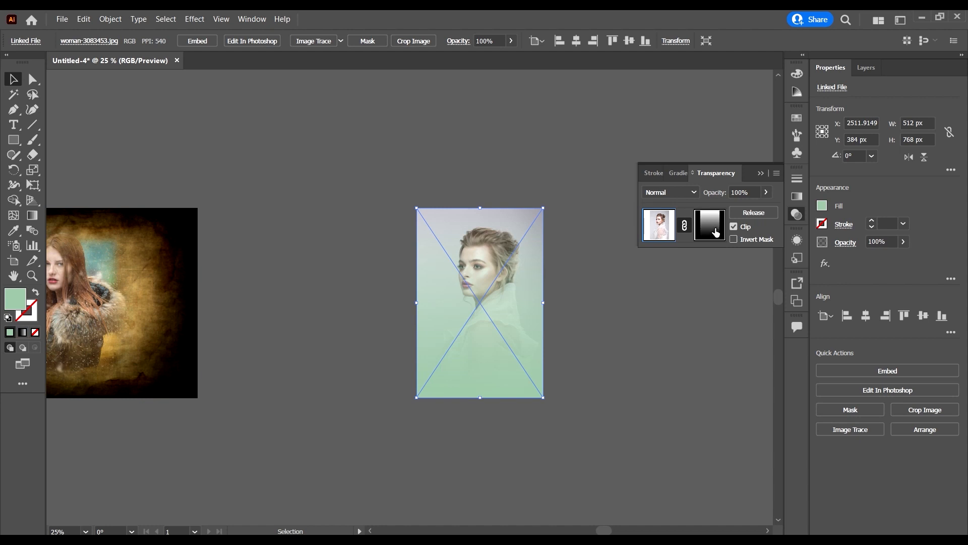
left_click(685, 225)
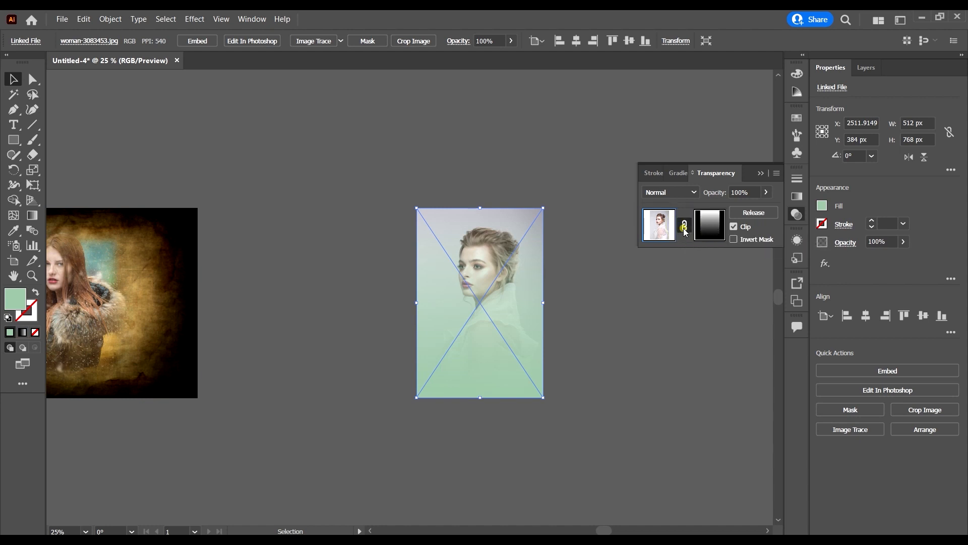
left_click(734, 239)
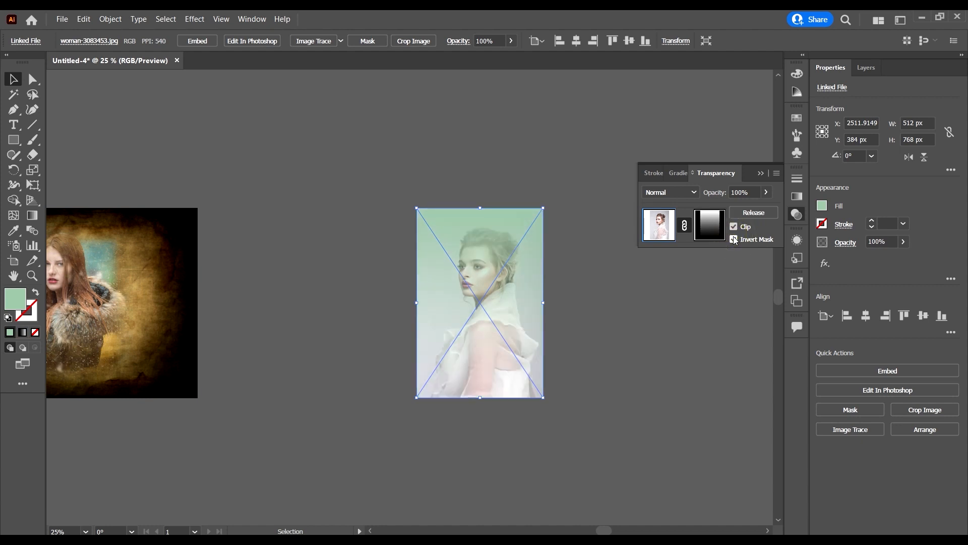
Examine the inverted fade on the green artwork, compare it with the original direction, and leave the mask inversion off
scroll(498, 287, "up", 3)
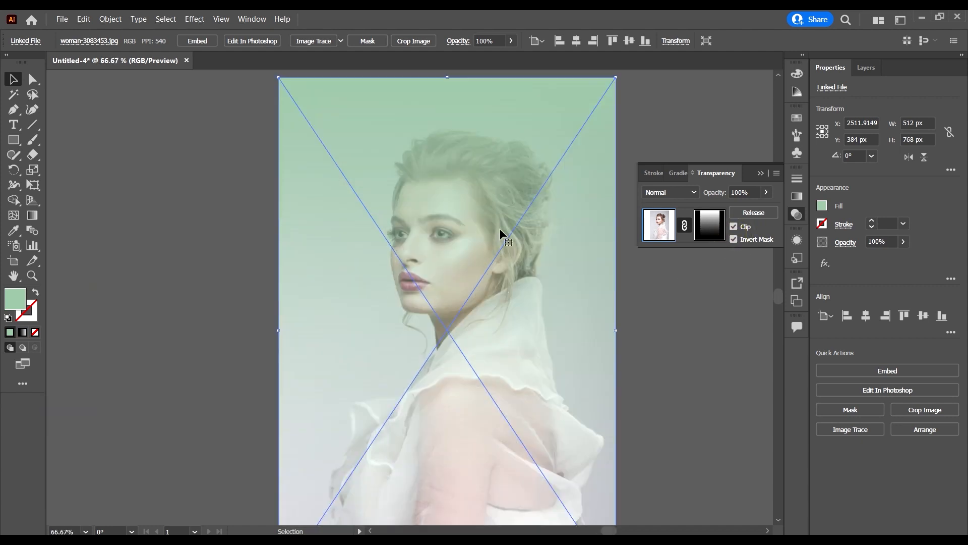
scroll(456, 239, "down", 2)
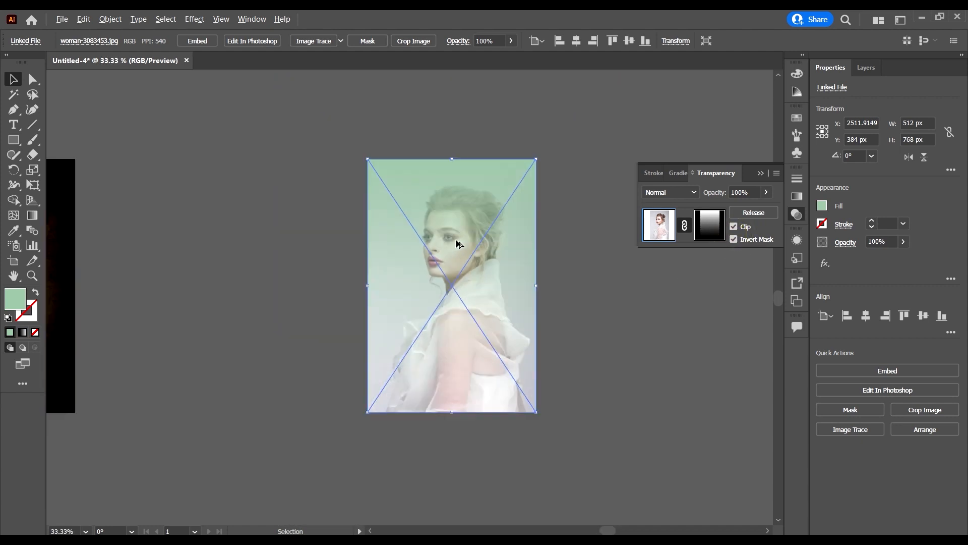
left_click(734, 239)
left_click(734, 239)
left_click(735, 240)
Select the masked woman photo in the grunge paper artwork, invert its opacity mask, and turn the inversion back off
scroll(533, 357, "down", 3)
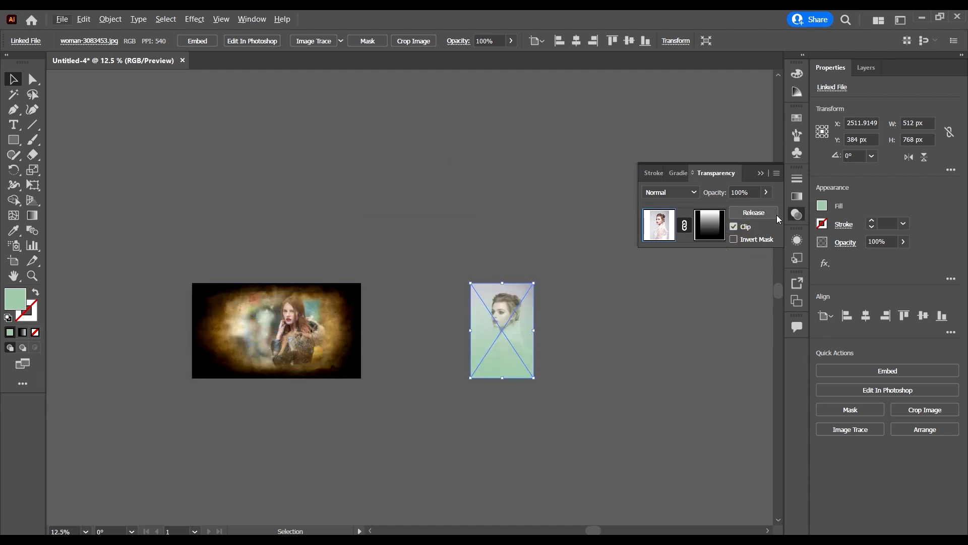
scroll(384, 373, "up", 3)
left_click(580, 406)
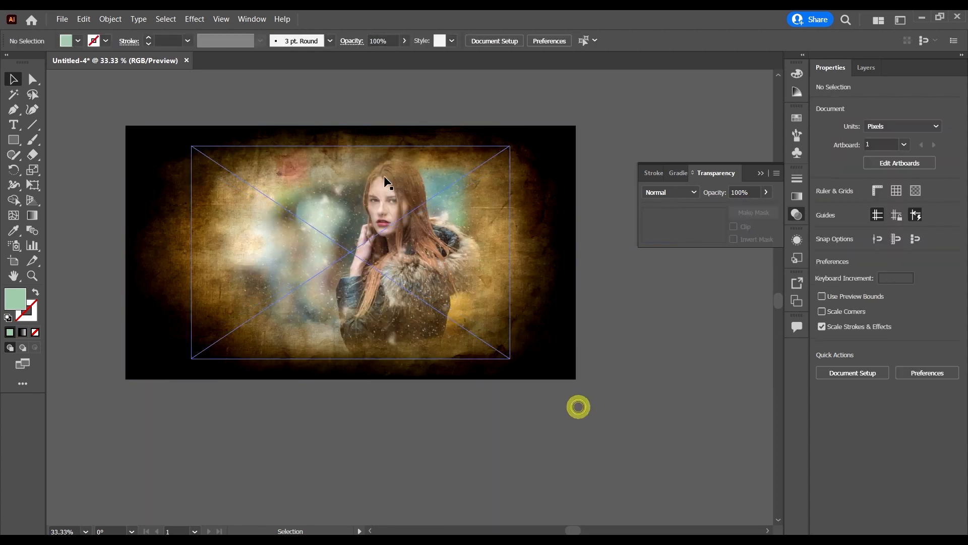
left_click(383, 175)
left_click(735, 240)
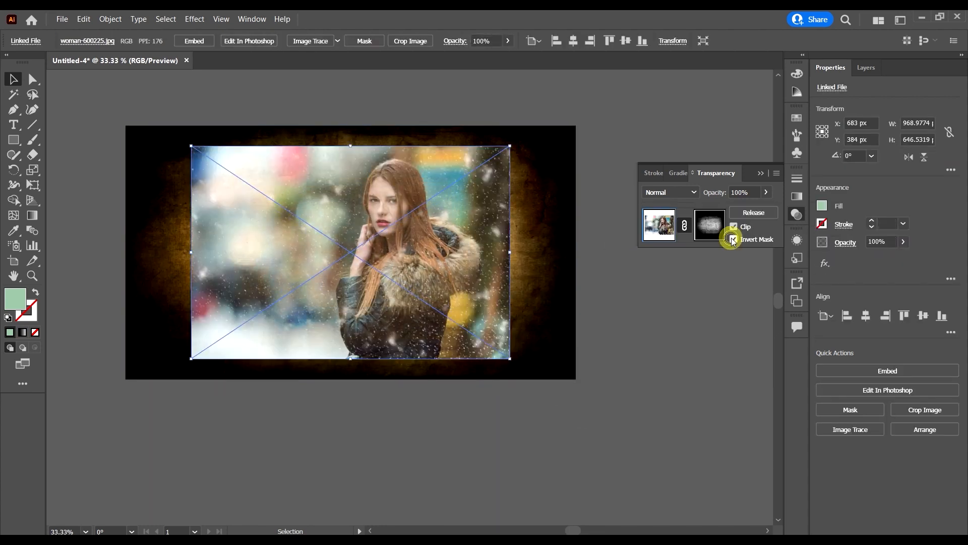
left_click(734, 240)
Pull the top copy of the masked woman photo aside and remove it from the grunge paper artwork
scroll(337, 285, "down", 1)
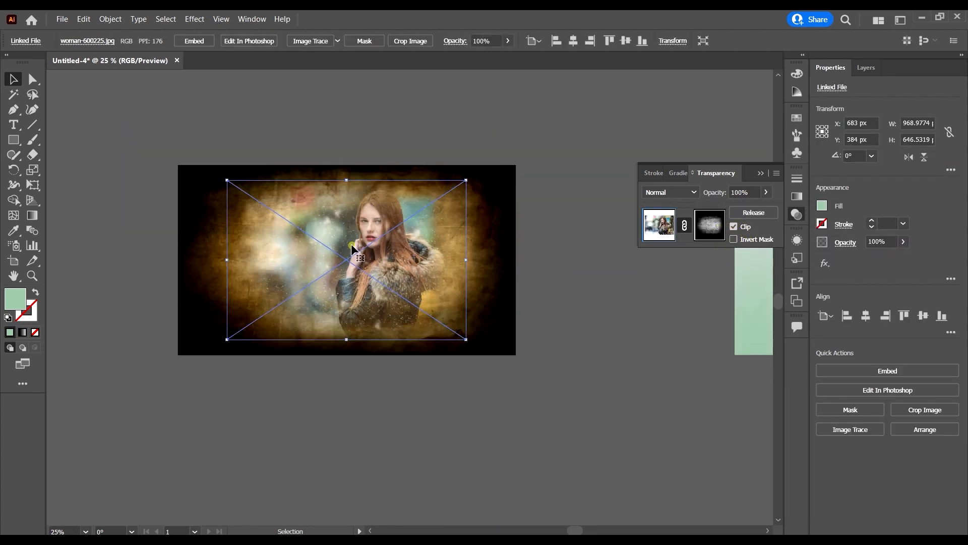
left_click_drag(390, 218, 549, 304)
key("ctrl+z")
Invert the opacity mask of the woman photo remaining on the grunge paper, restore the normal mask, and deselect
scroll(369, 233, "up", 2)
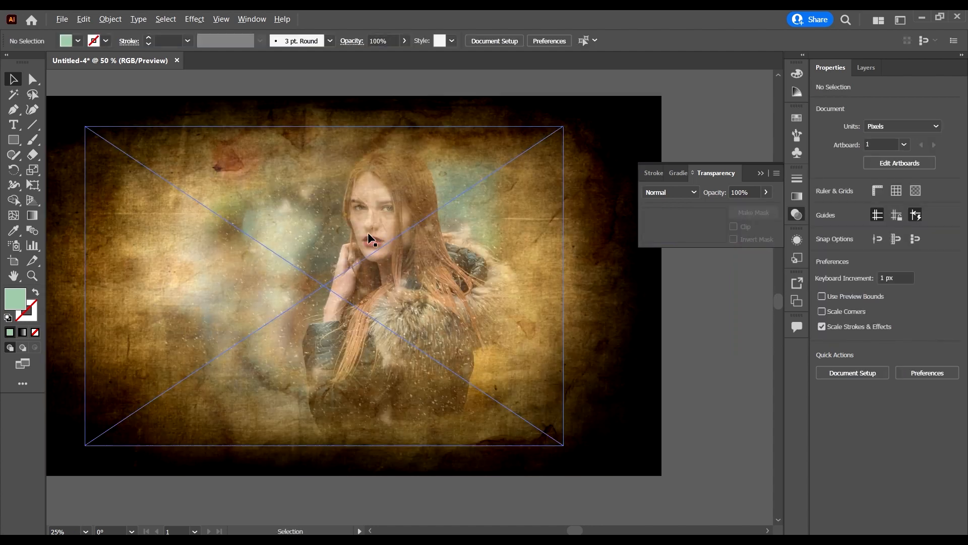
left_click(391, 232)
left_click(734, 239)
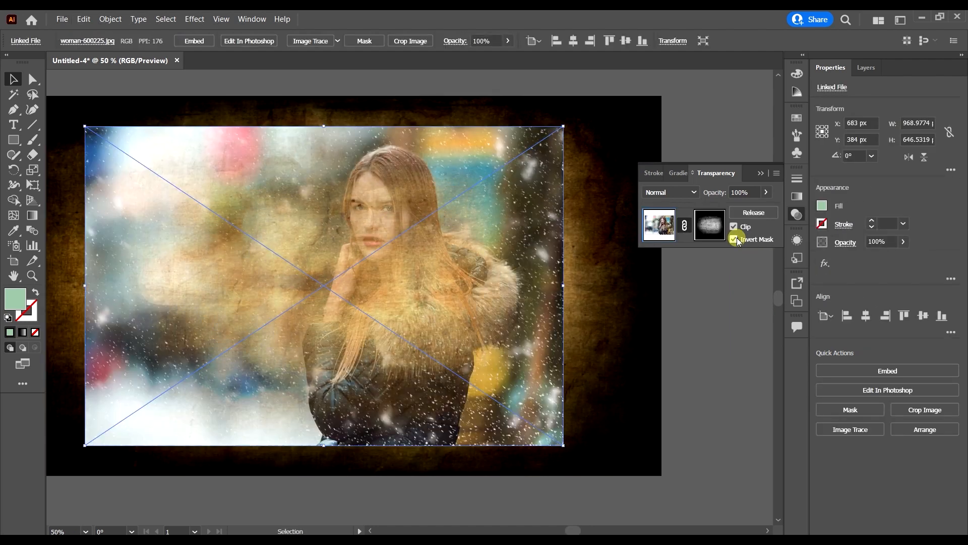
left_click(737, 239)
scroll(396, 242, "down", 3)
left_click(528, 334)
scroll(520, 327, "right", 2)
scroll(522, 327, "right", 2)
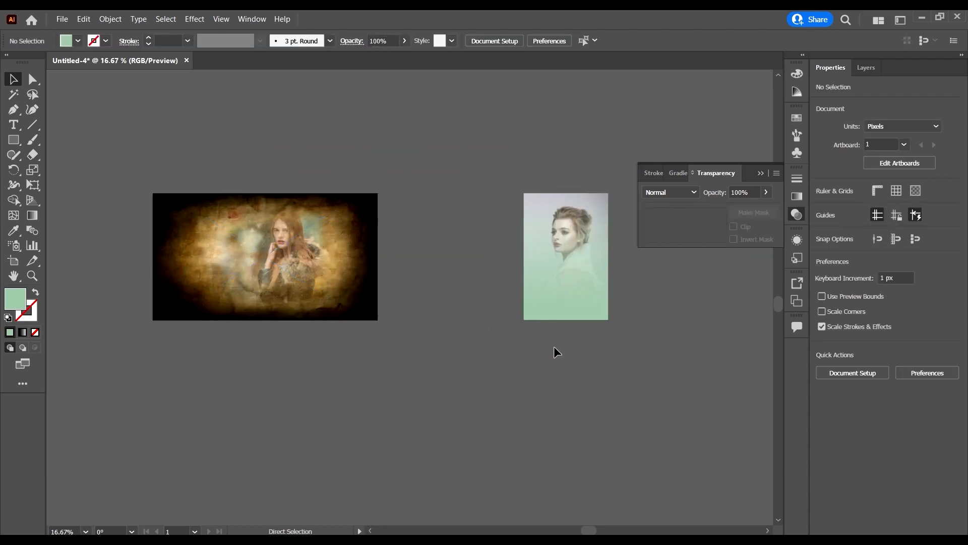
Place the linked image vintage-textured-paper-background-vector1 below and between the two masked artworks, and deselect it
left_click(63, 19)
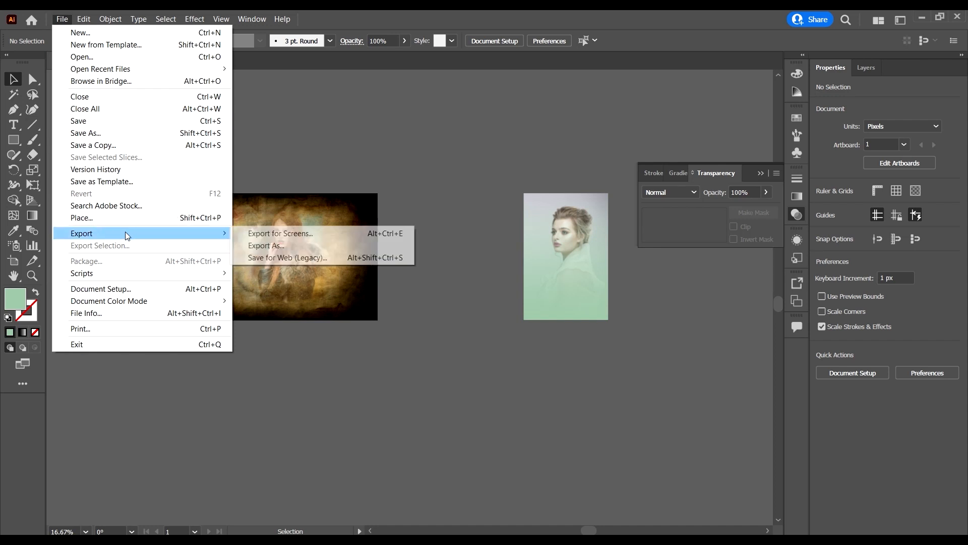
left_click(105, 217)
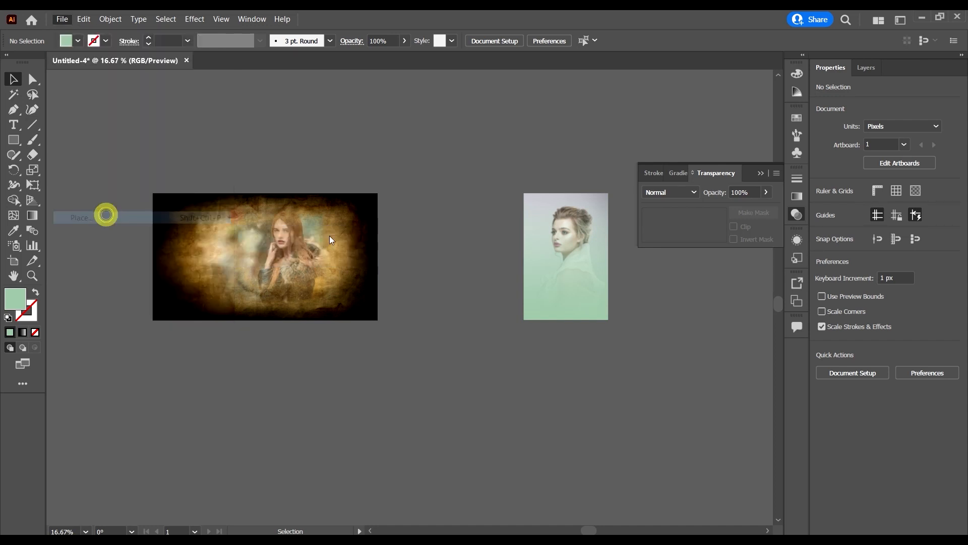
left_click(352, 129)
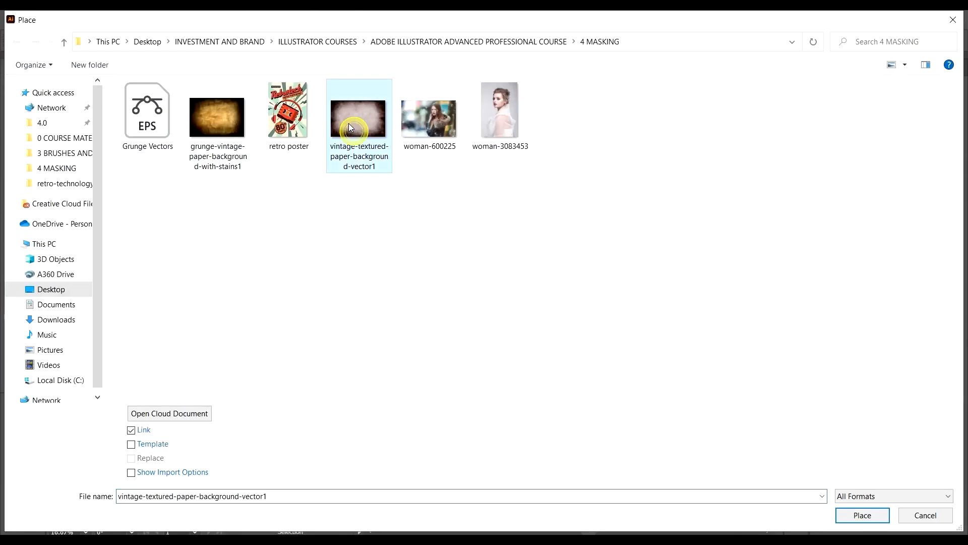
left_click(861, 515)
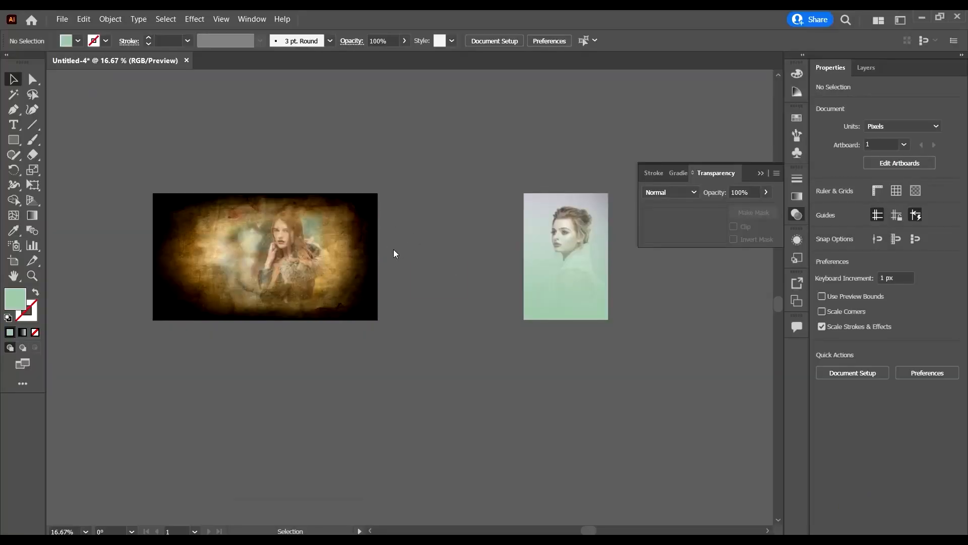
scroll(435, 275, "down", 2)
left_click_drag(367, 275, 519, 362)
left_click(606, 368)
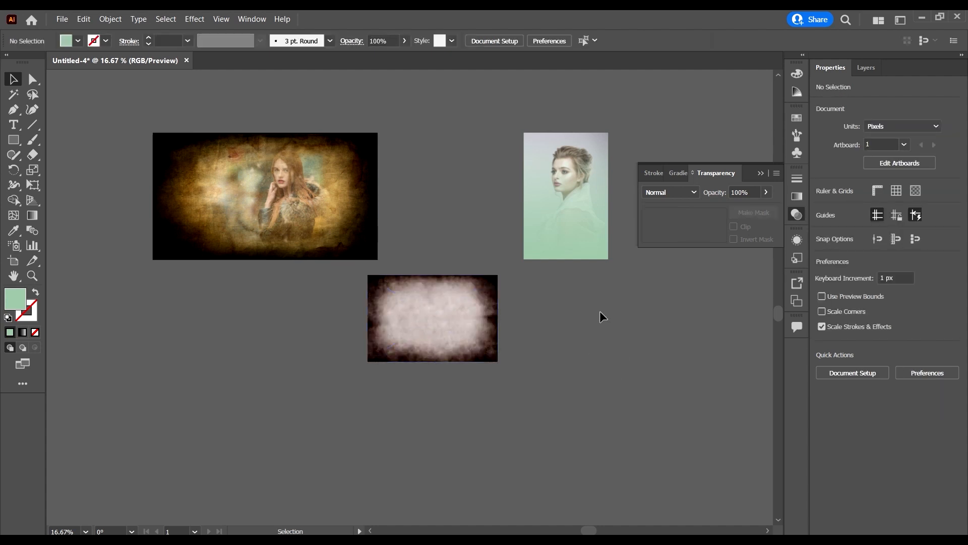
Place the linked image woman-600225 over the vintage paper texture below the two masked artworks
left_click(62, 19)
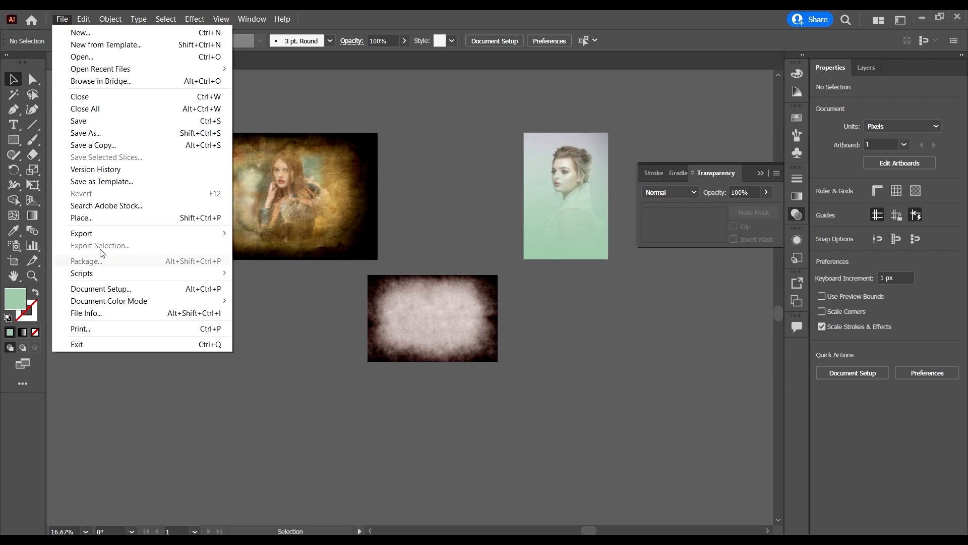
left_click(95, 218)
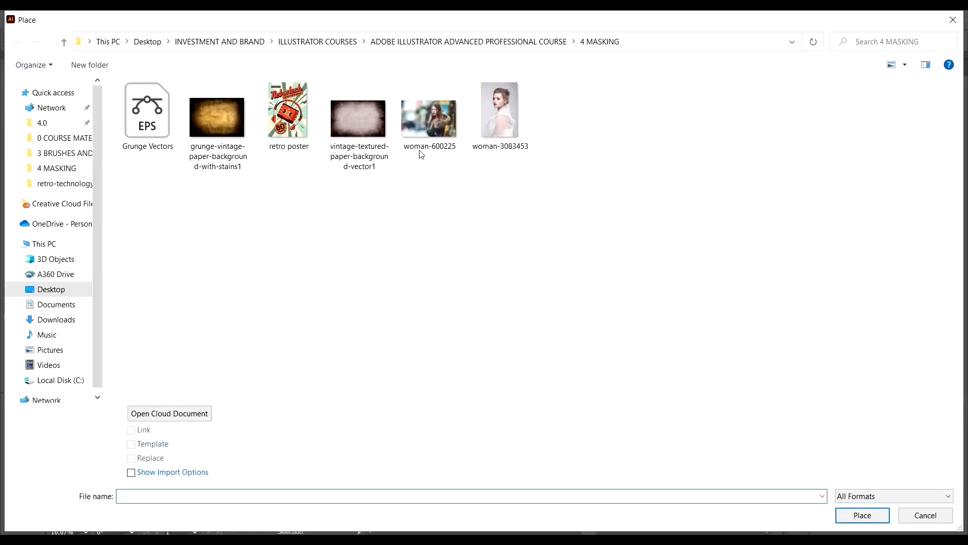
left_click(419, 127)
left_click(854, 522)
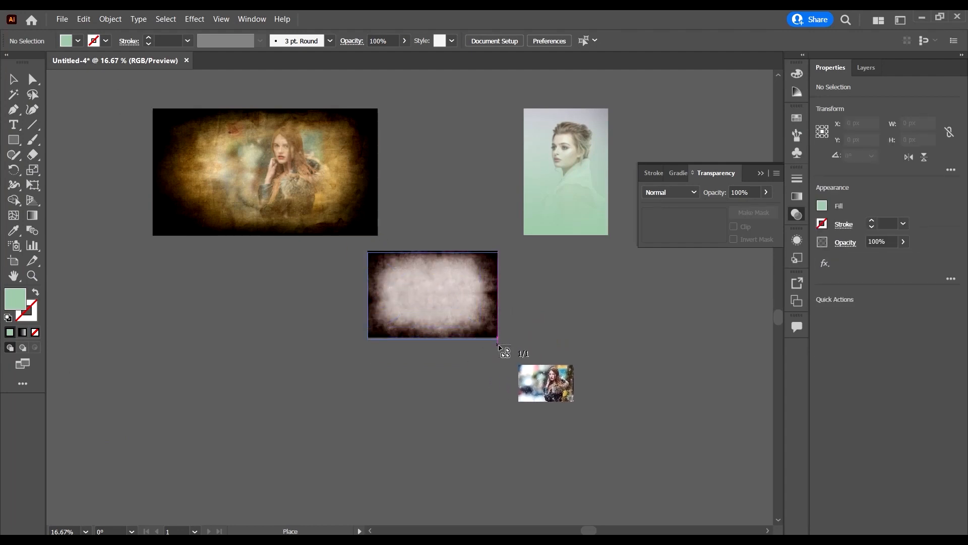
left_click(503, 348)
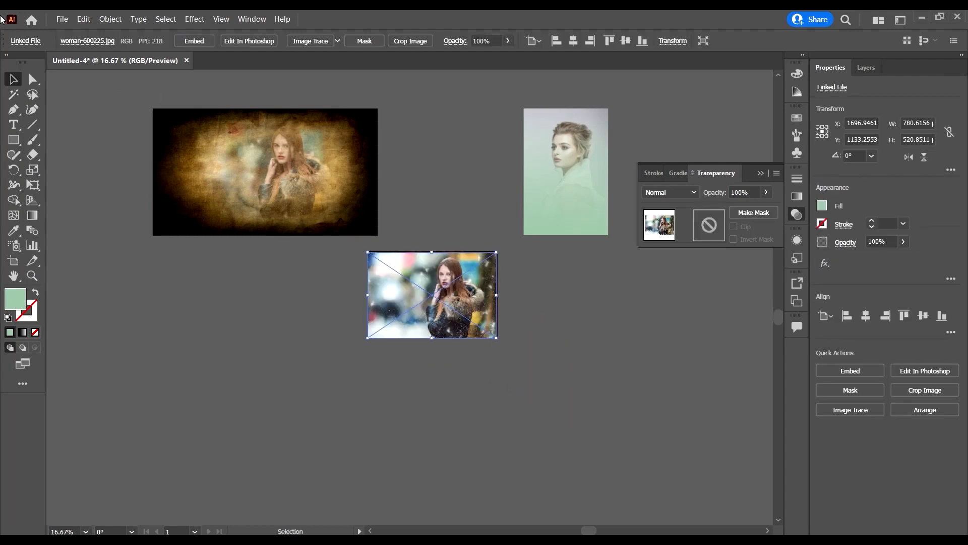
left_click(14, 81)
Move the woman photo until its upper-right corner meets the upper-right corner of the vintage paper texture
scroll(497, 322, "up", 1)
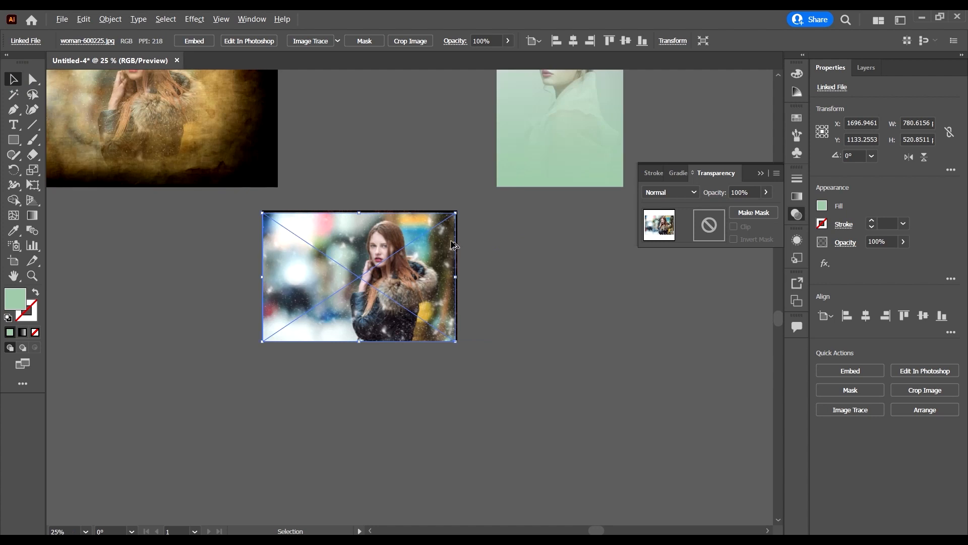
scroll(456, 243, "up", 3)
scroll(505, 199, "up", 1)
left_click(504, 200)
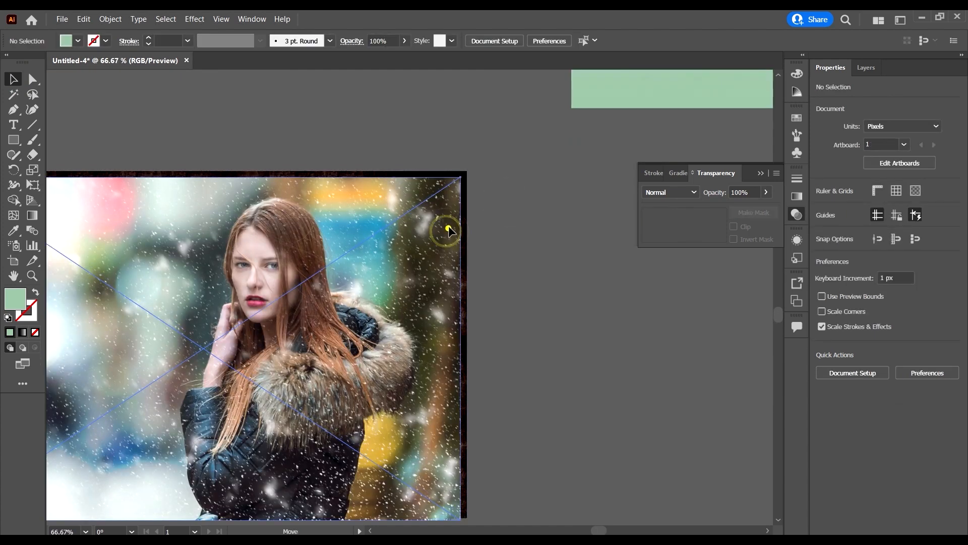
left_click_drag(448, 228, 452, 223)
scroll(483, 159, "up", 4)
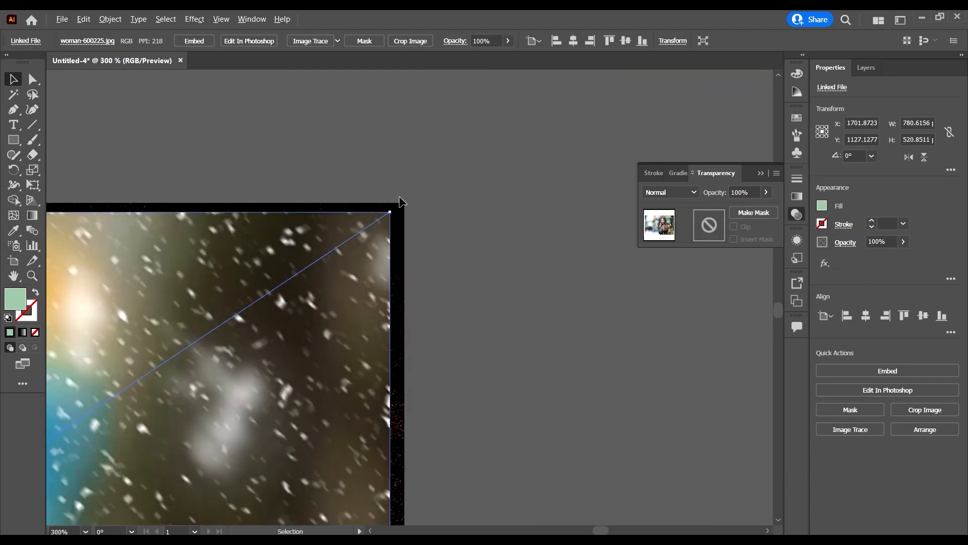
left_click_drag(374, 253, 388, 245)
scroll(468, 295, "down", 4)
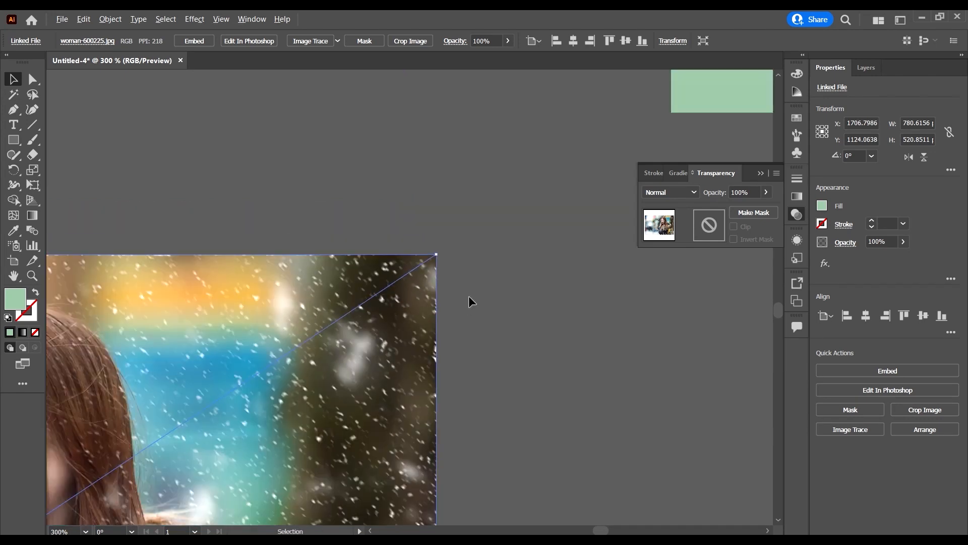
scroll(415, 340, "down", 1)
scroll(445, 311, "down", 11)
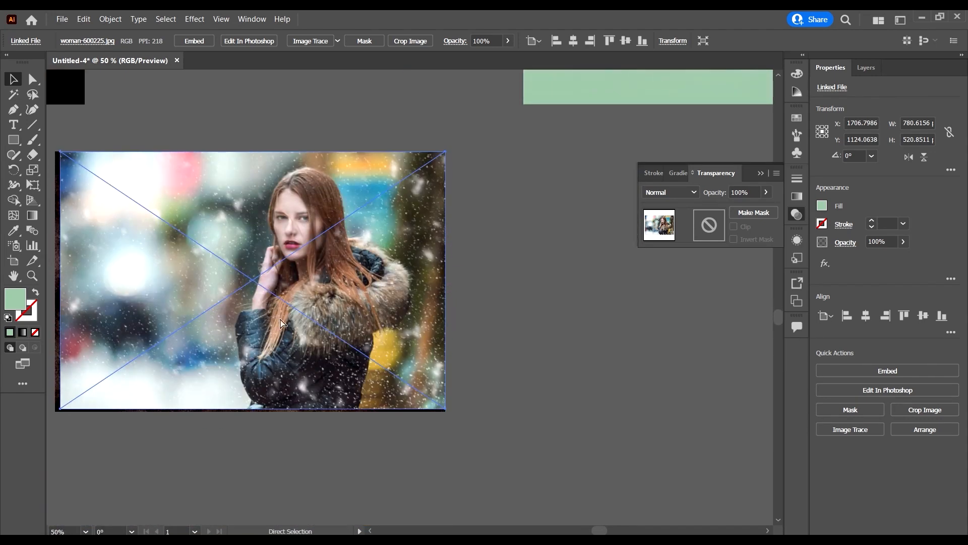
Stretch the woman photo's lower-left corner and left edge to cover the texture, about 790 × 527 px overall
scroll(277, 316, "left", 6)
scroll(151, 389, "up", 2)
left_click_drag(116, 429, 117, 429)
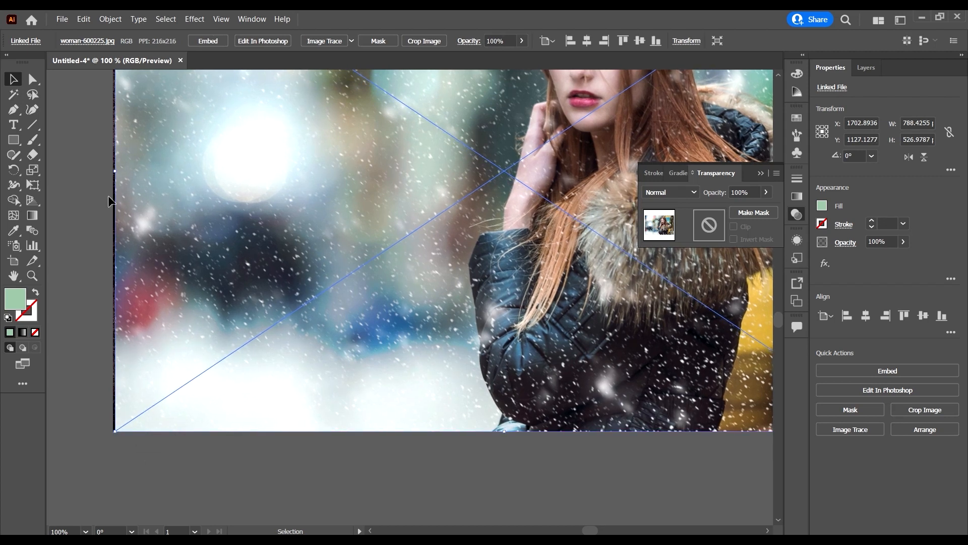
left_click_drag(115, 171, 114, 169)
scroll(212, 258, "down", 2)
Select the woman photo together with the vintage texture, make an opacity mask from them, and deselect
left_click_drag(484, 348, 488, 265)
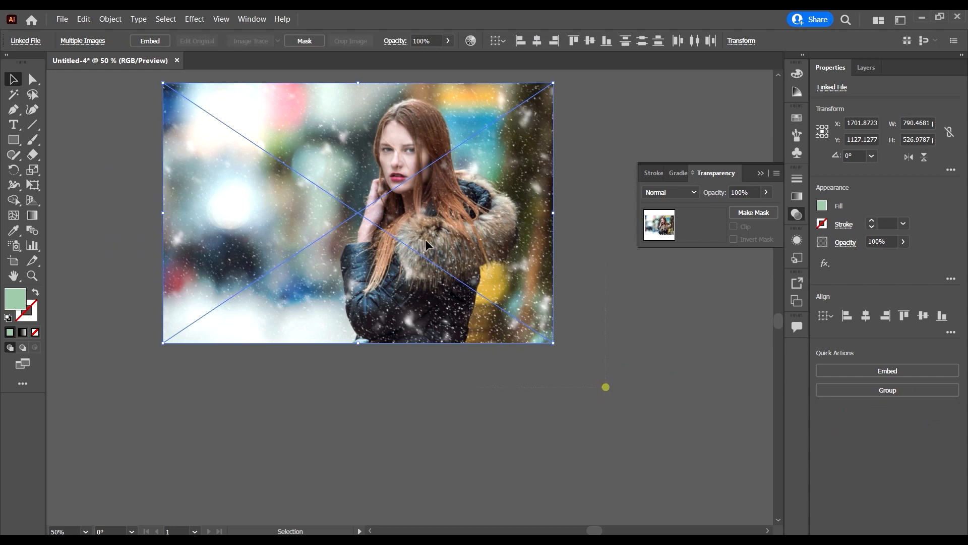
left_click(769, 212)
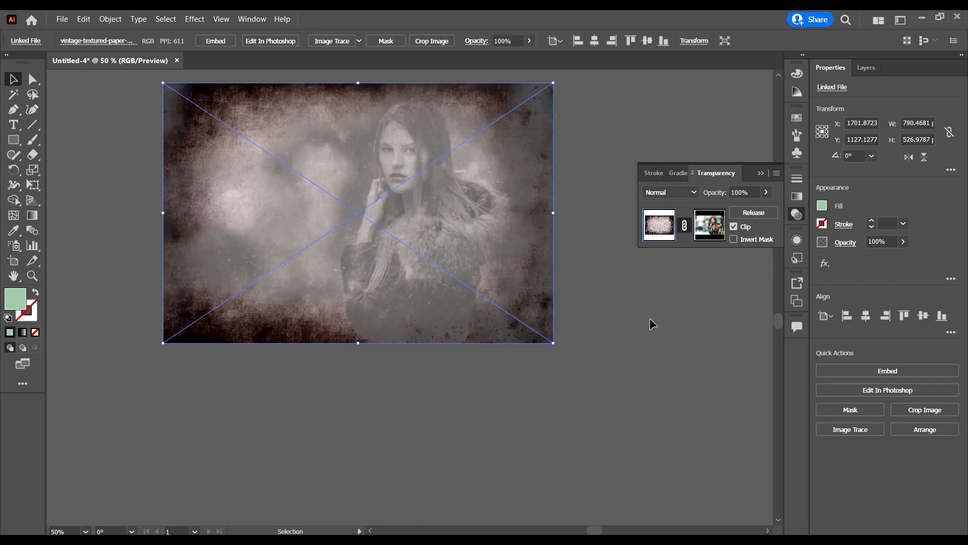
left_click(647, 322)
scroll(576, 274, "up", 3)
left_click(446, 211)
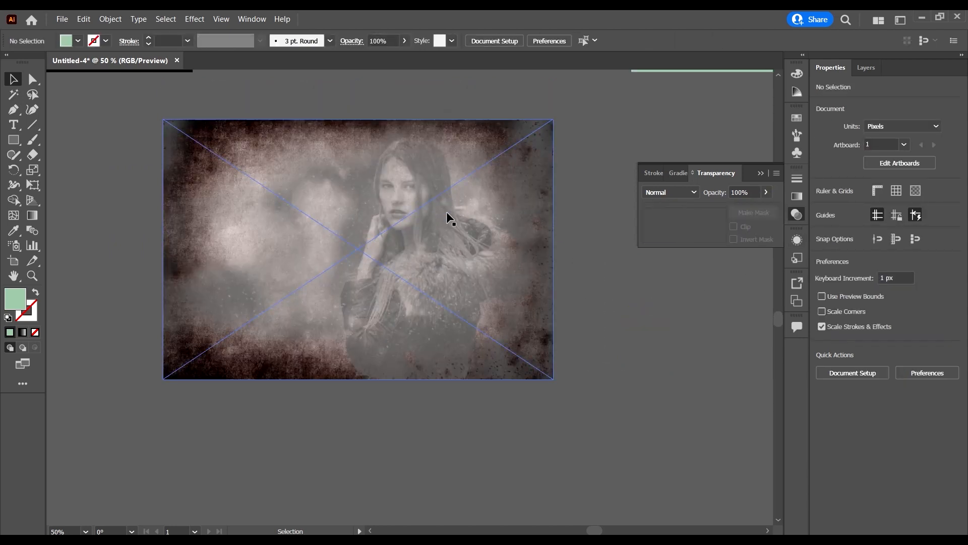
left_click(610, 315)
Invert the opacity mask on the vintage texture, examine the face area closely, and turn the inversion back off
left_click(417, 210)
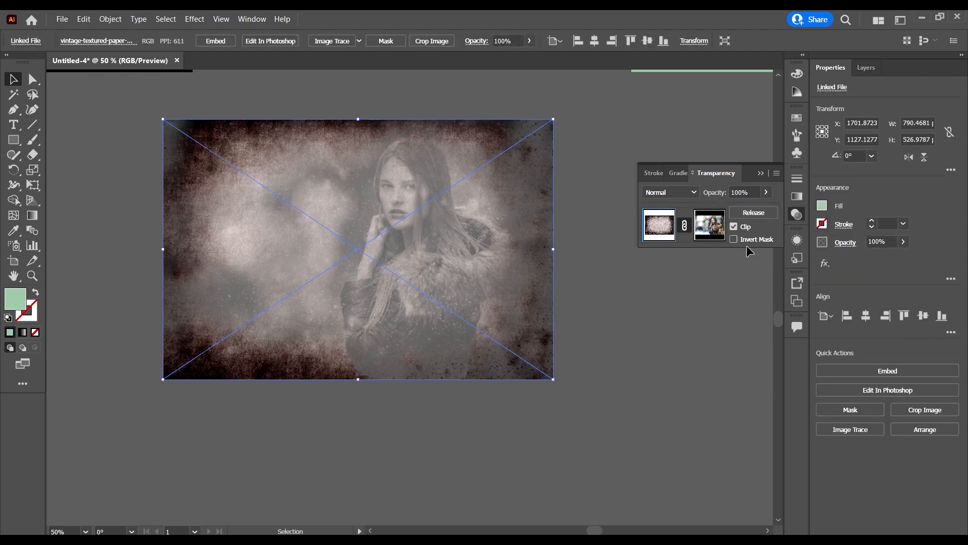
left_click(734, 240)
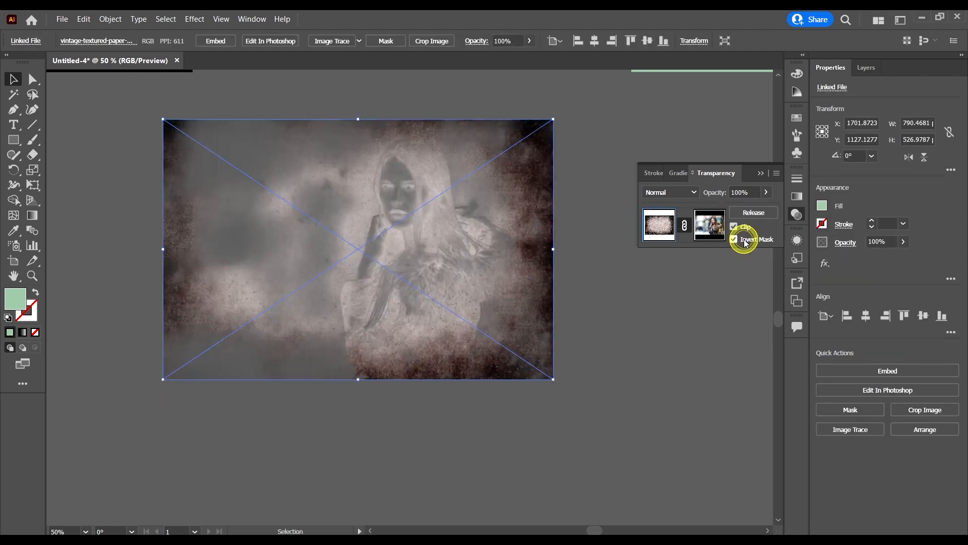
scroll(396, 216, "up", 3)
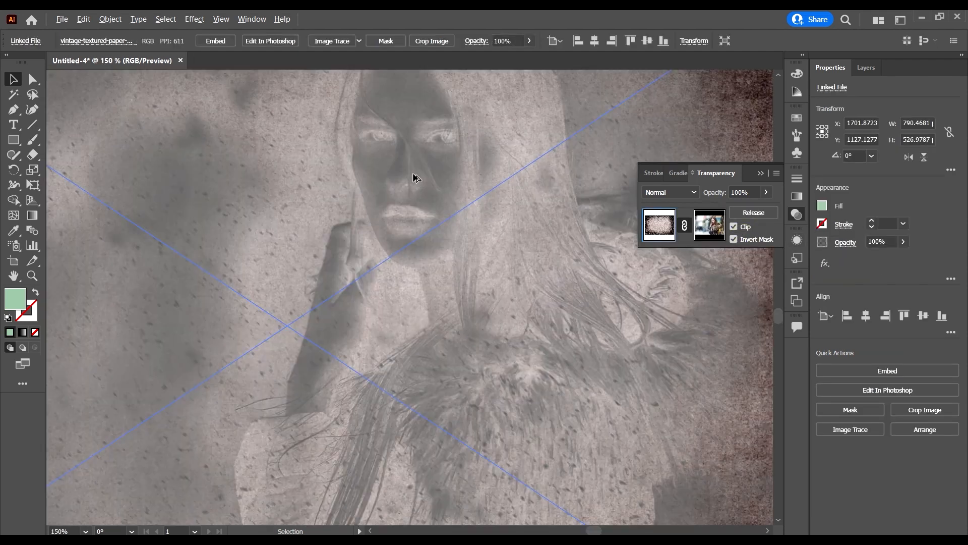
scroll(415, 175, "down", 3)
scroll(393, 165, "up", 1)
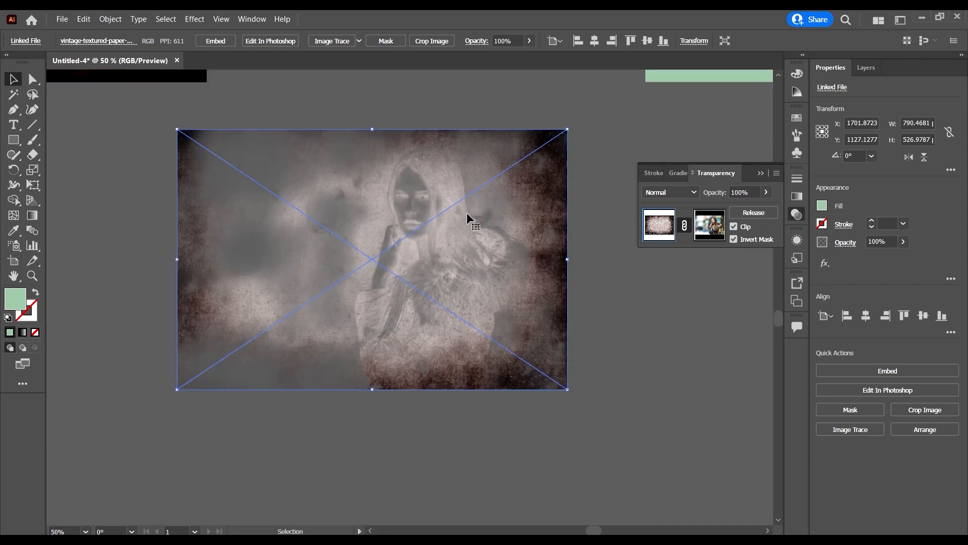
scroll(447, 220, "down", 1)
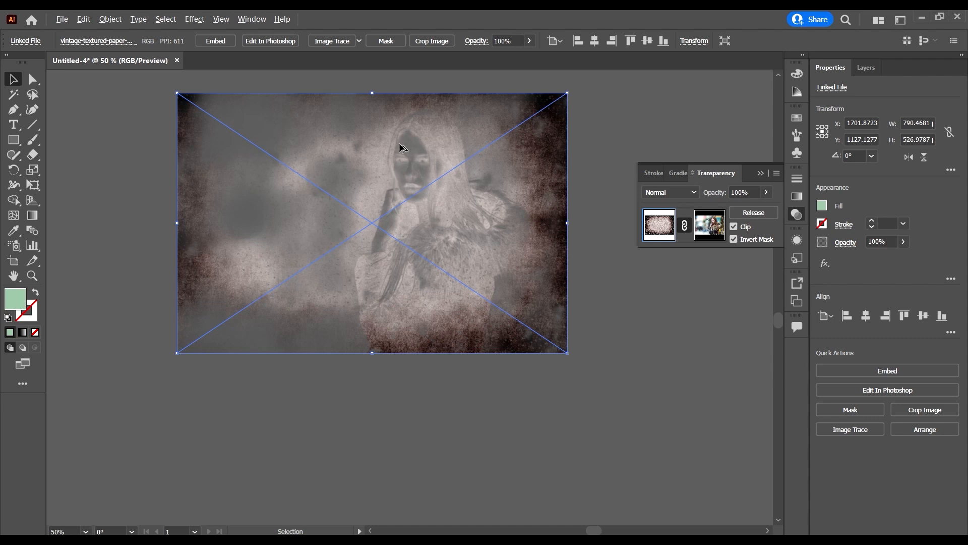
scroll(402, 147, "up", 3)
scroll(378, 200, "down", 3)
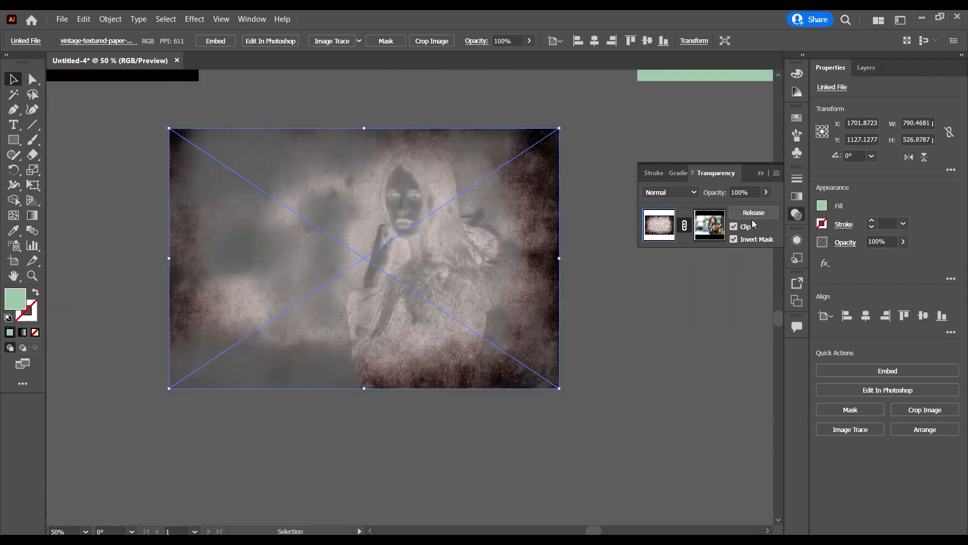
left_click(749, 240)
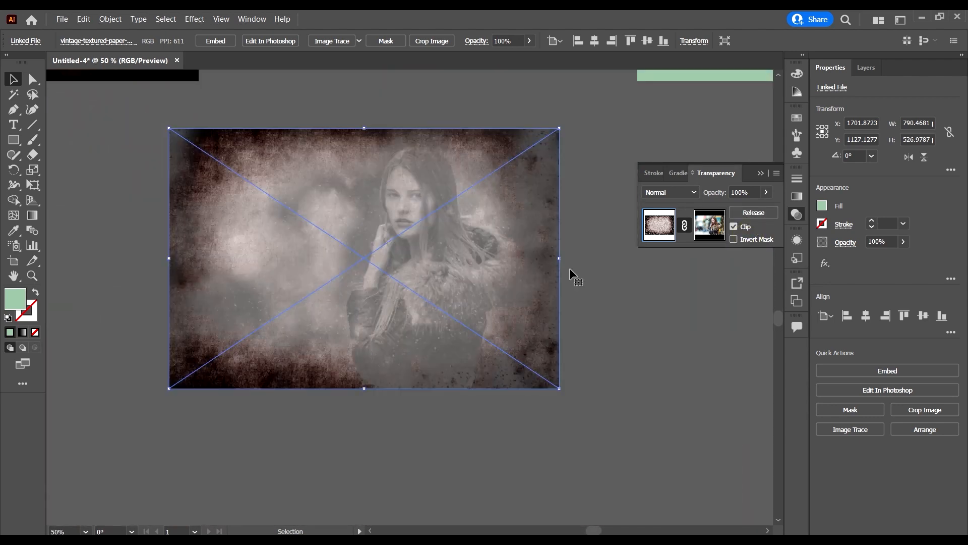
Release the opacity mask on the vintage texture and send the woman photo behind the texture
left_click(606, 307)
left_click(425, 196)
left_click(756, 213)
left_click(672, 340)
right_click(443, 178)
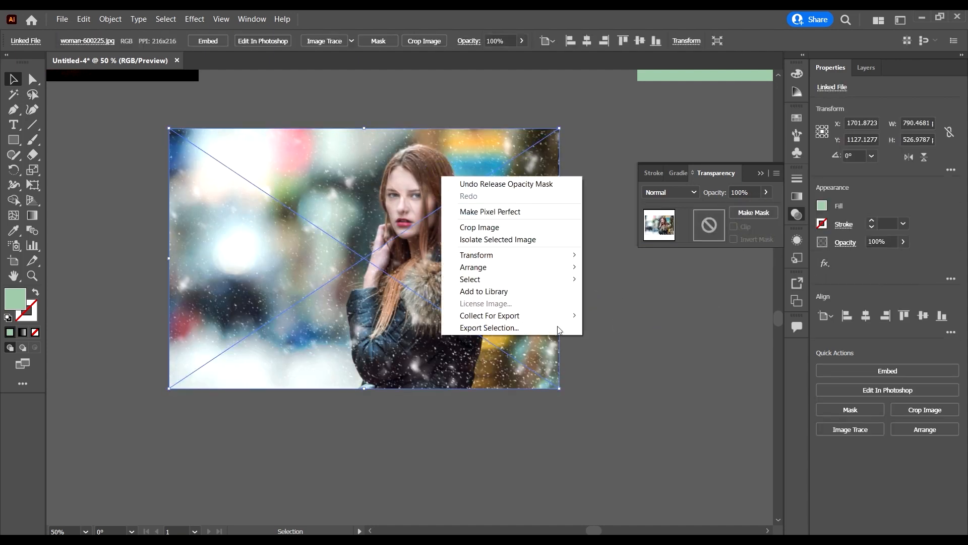
left_click(612, 303)
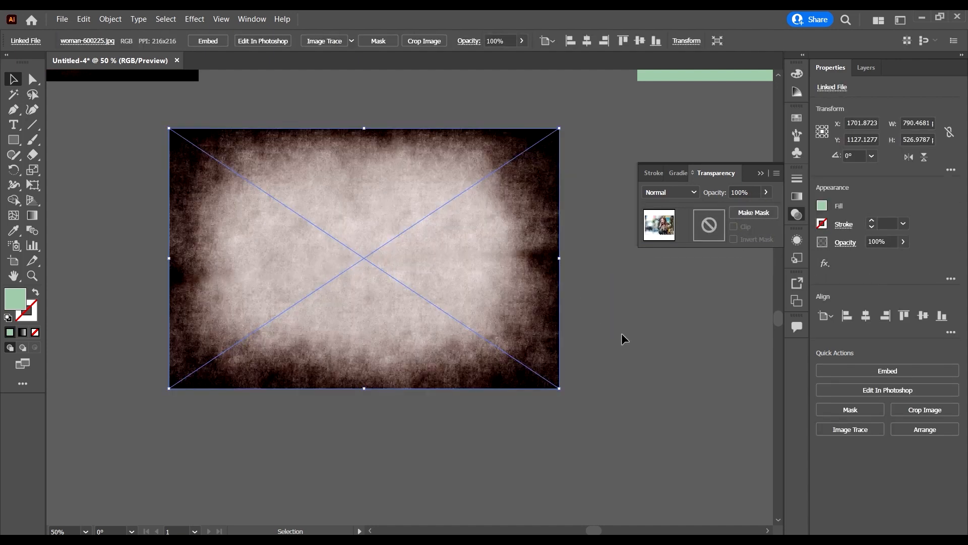
Add the vintage texture to the selected woman photo, make an opacity mask with the texture on top, and deselect
left_click(341, 184, "shift")
left_click(768, 217)
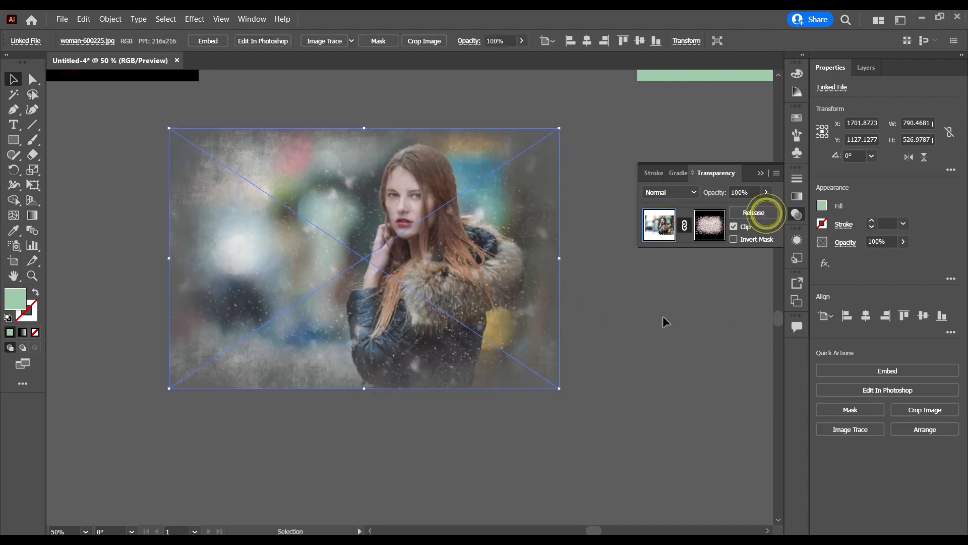
left_click(674, 320)
scroll(588, 330, "down", 2)
scroll(607, 316, "up", 1)
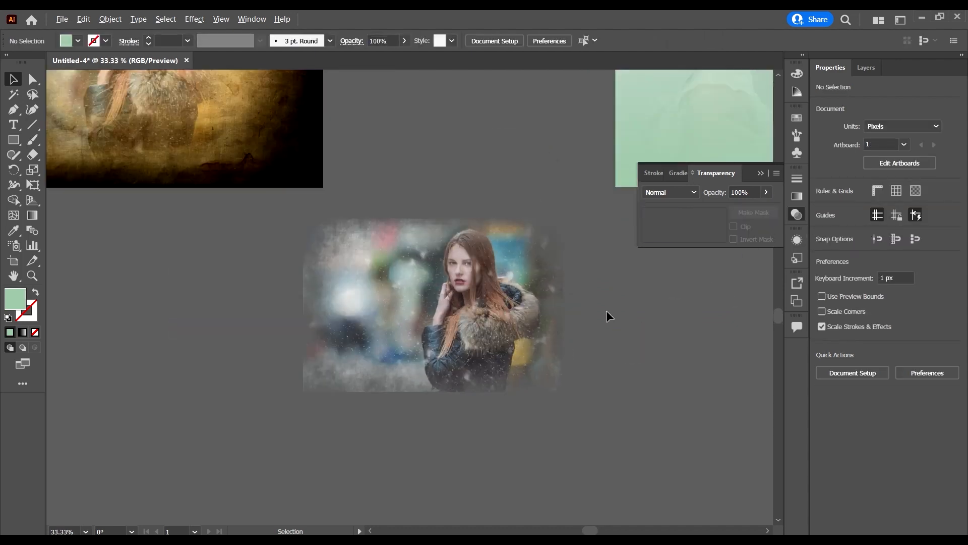
Draw a green rectangle about 875 × 673 px around the masked woman photo and send it behind the photo
left_click(13, 141)
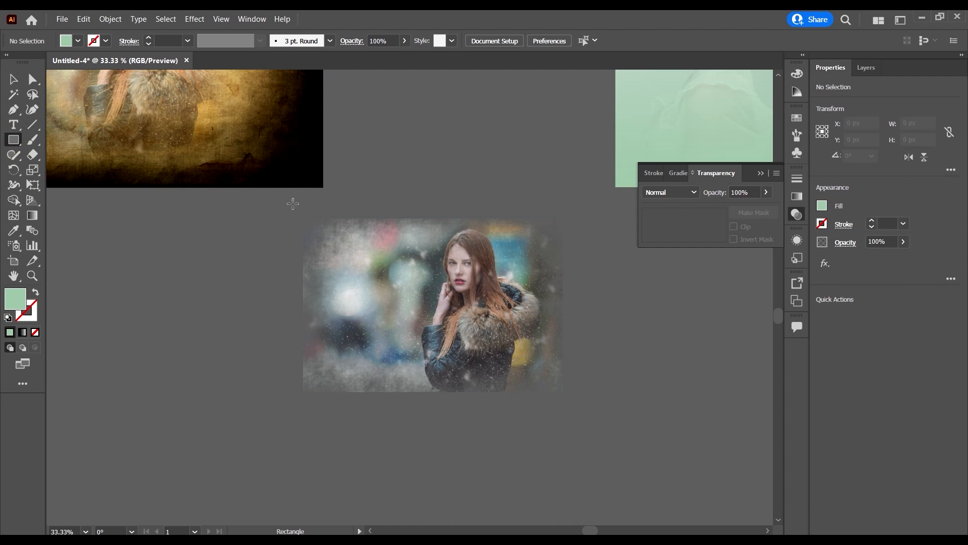
left_click_drag(293, 203, 581, 422)
key("v")
right_click(494, 307)
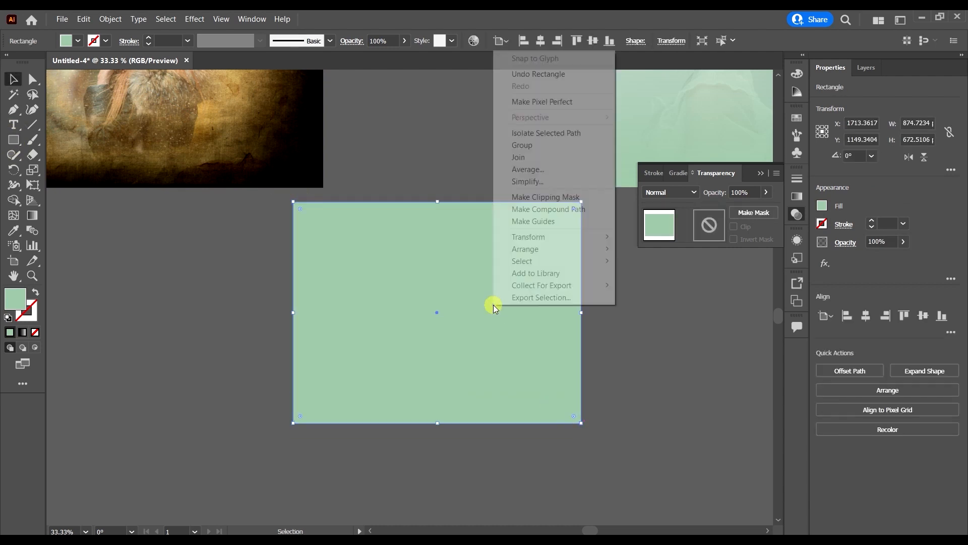
mouse_move(555, 249)
left_click(657, 284)
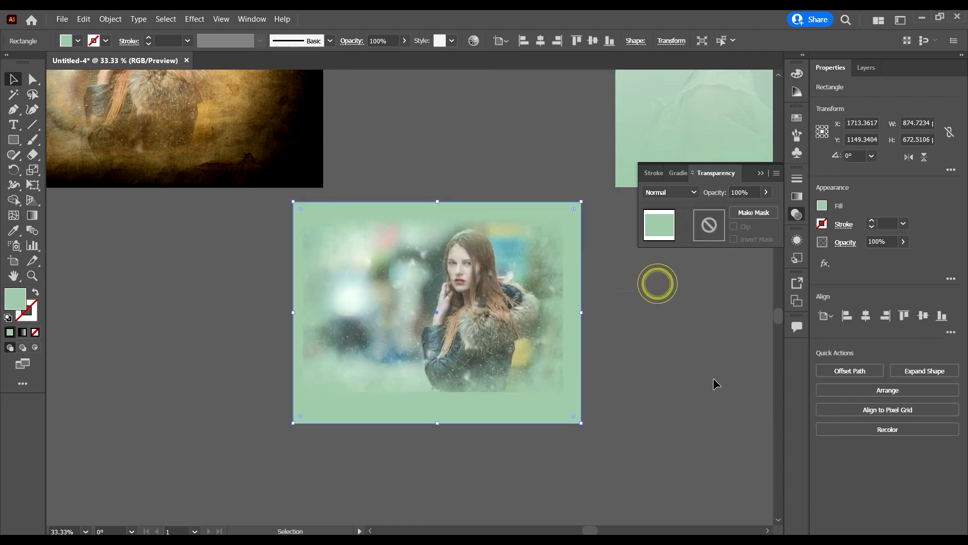
left_click(716, 384)
Pull in the green rectangle's bottom and right edges to make it about 860 × 620 px
left_click(547, 406)
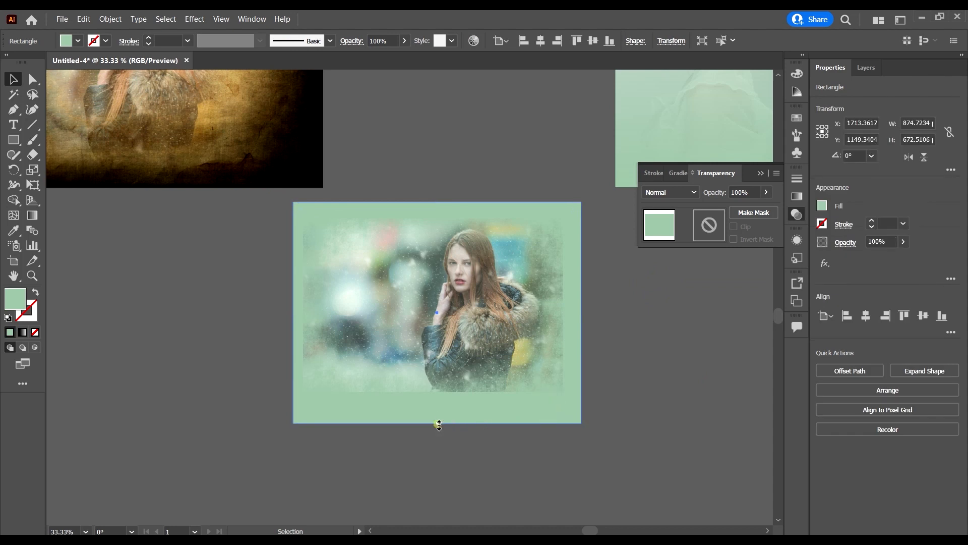
left_click_drag(439, 425, 441, 408)
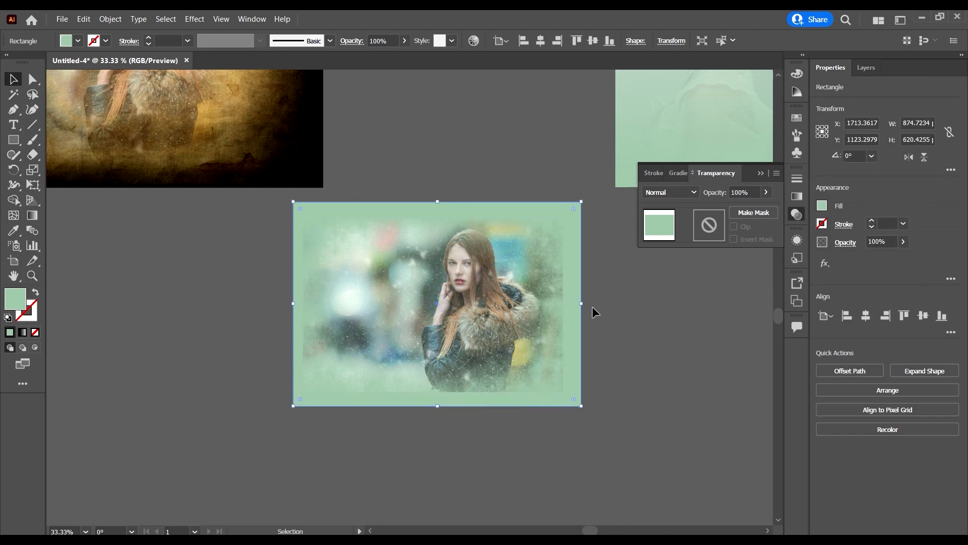
scroll(580, 306, "up", 2)
scroll(581, 306, "up", 2)
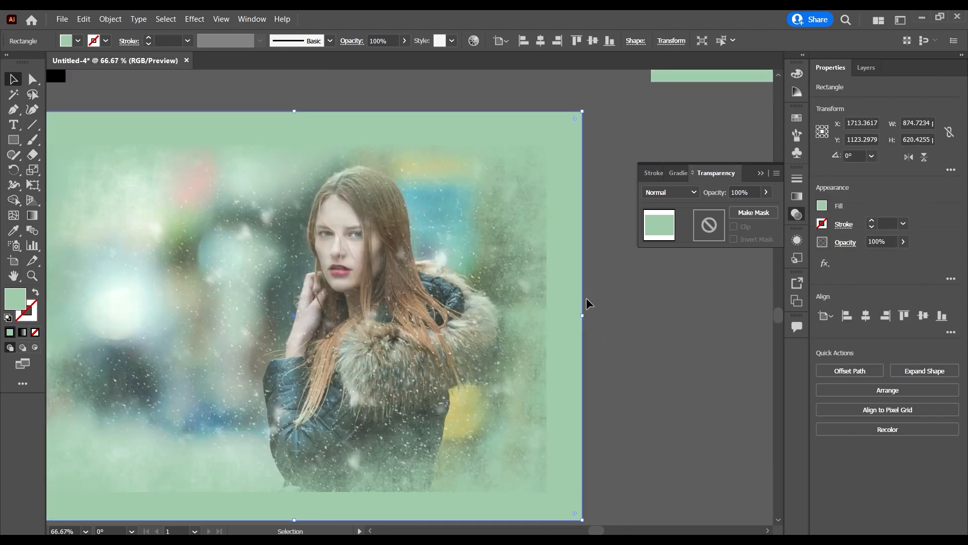
left_click_drag(582, 315, 572, 318)
scroll(651, 338, "down", 3)
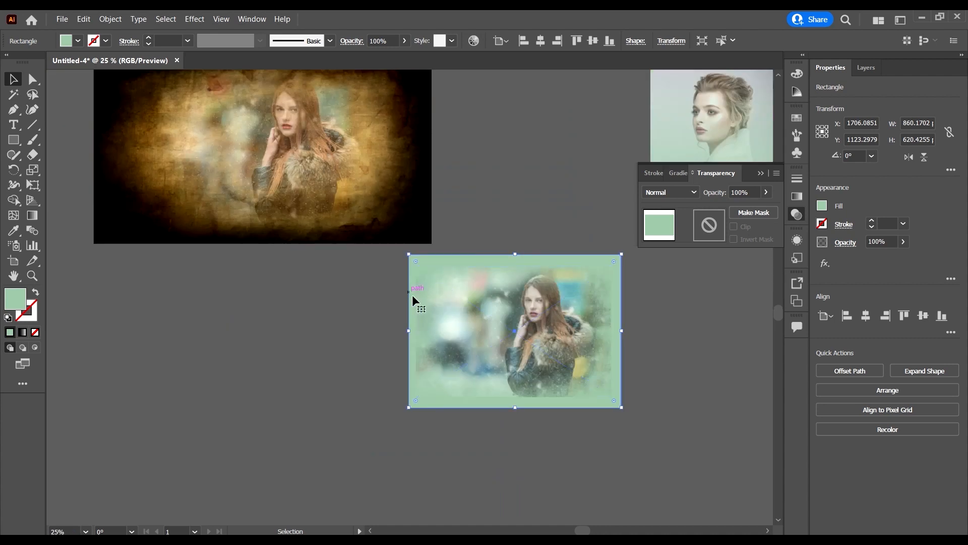
Even the green border by pulling in the rectangle's top, bottom and right edges, to about 591 px high, and deselect
scroll(529, 334, "up", 2)
left_click_drag(499, 173, 499, 180)
scroll(469, 353, "right", 2)
key("v")
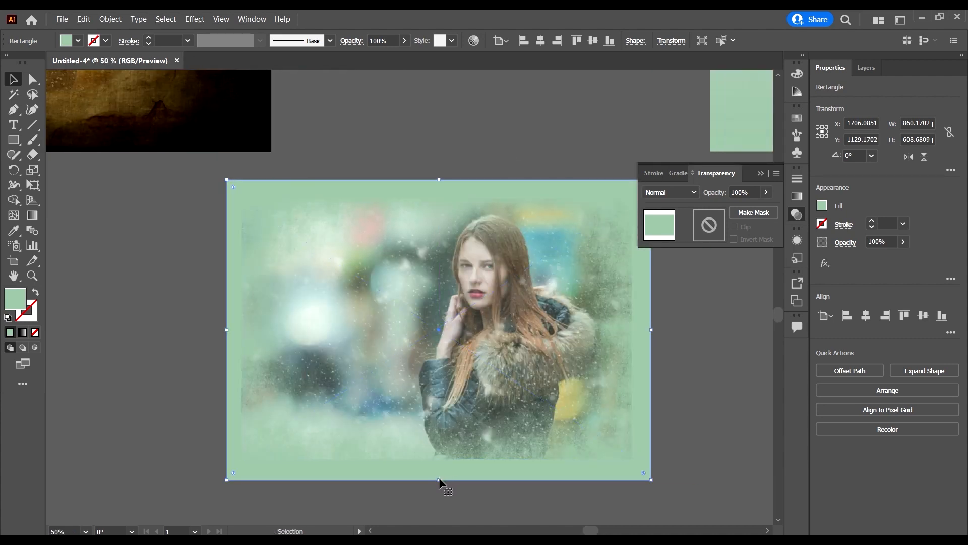
left_click_drag(438, 483, 440, 472)
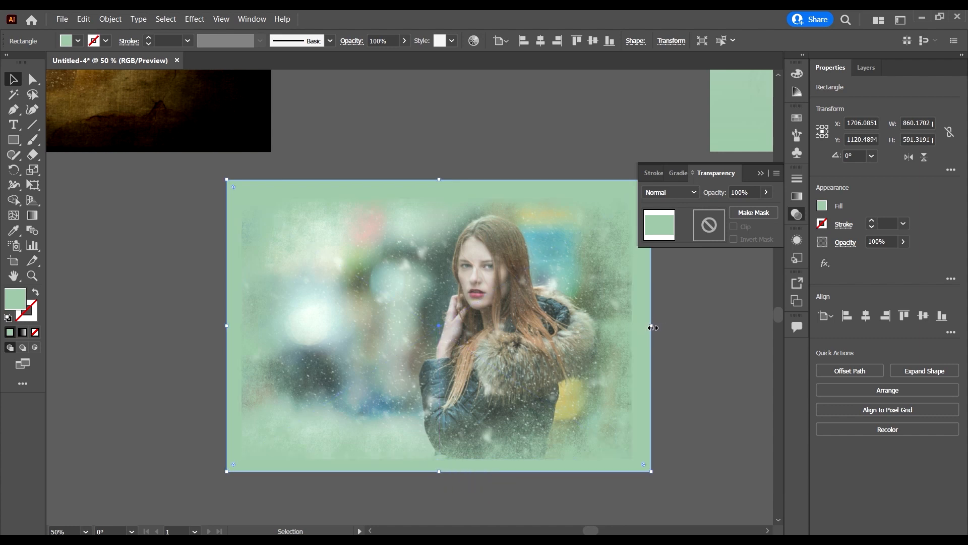
left_click_drag(653, 328, 648, 327)
left_click(691, 341)
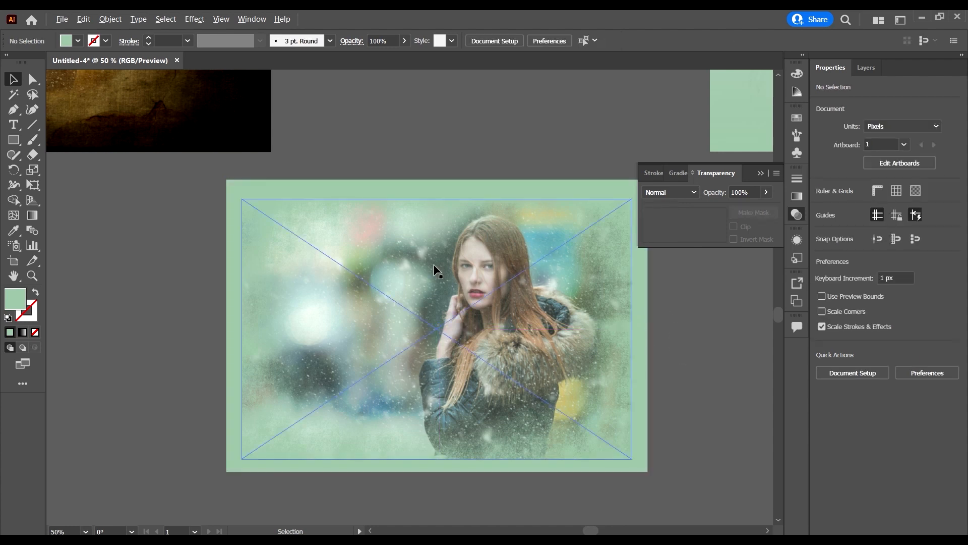
scroll(627, 298, "down", 1)
scroll(638, 318, "down", 2)
scroll(654, 353, "up", 2)
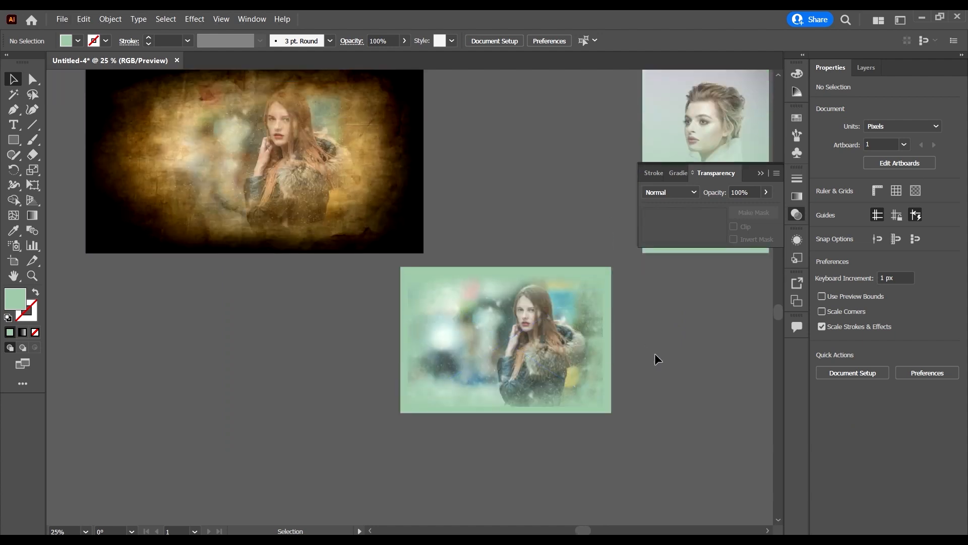
Scale the masked woman photo down around its center to about 659 × 439 px and deselect it
scroll(649, 359, "up", 1)
left_click(510, 337)
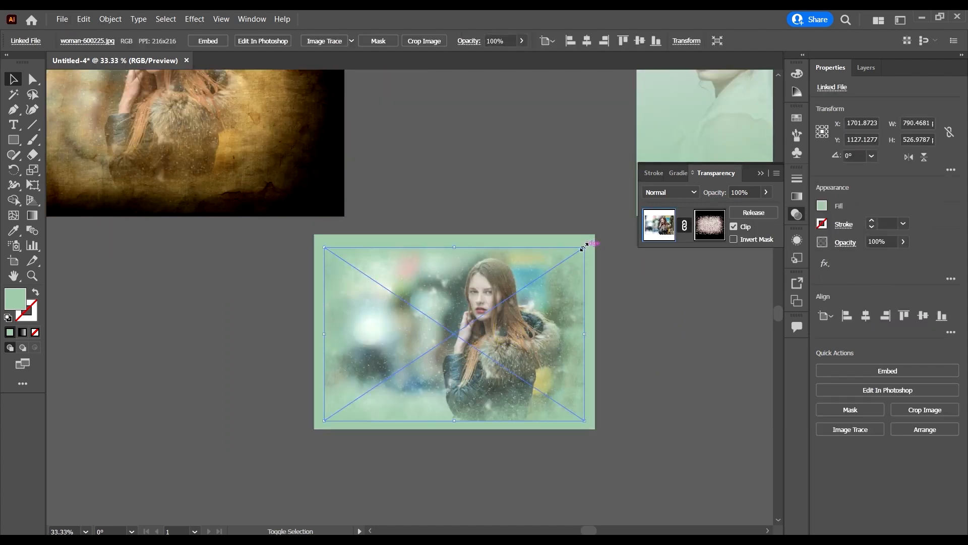
left_click_drag(583, 247, 562, 262)
scroll(604, 338, "down", 2)
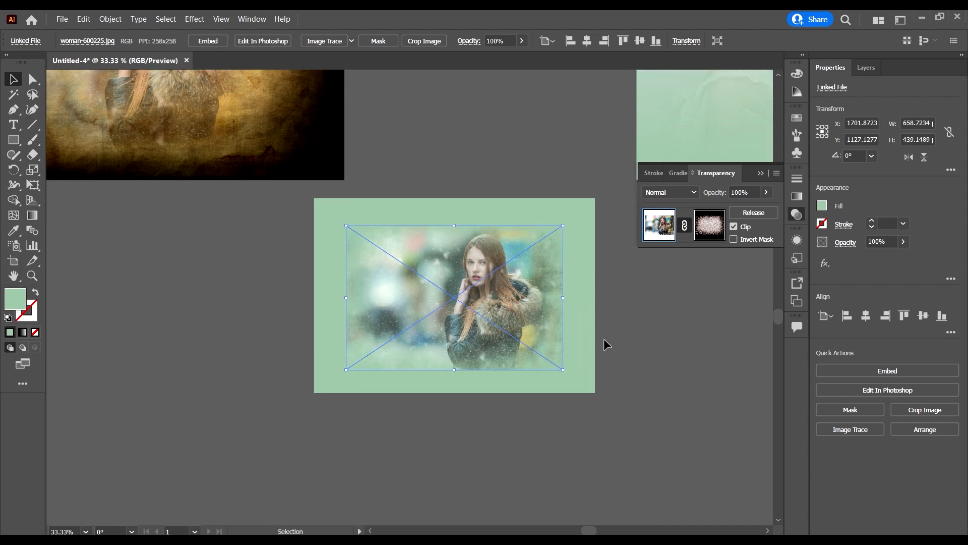
left_click(640, 335)
scroll(590, 269, "up", 1)
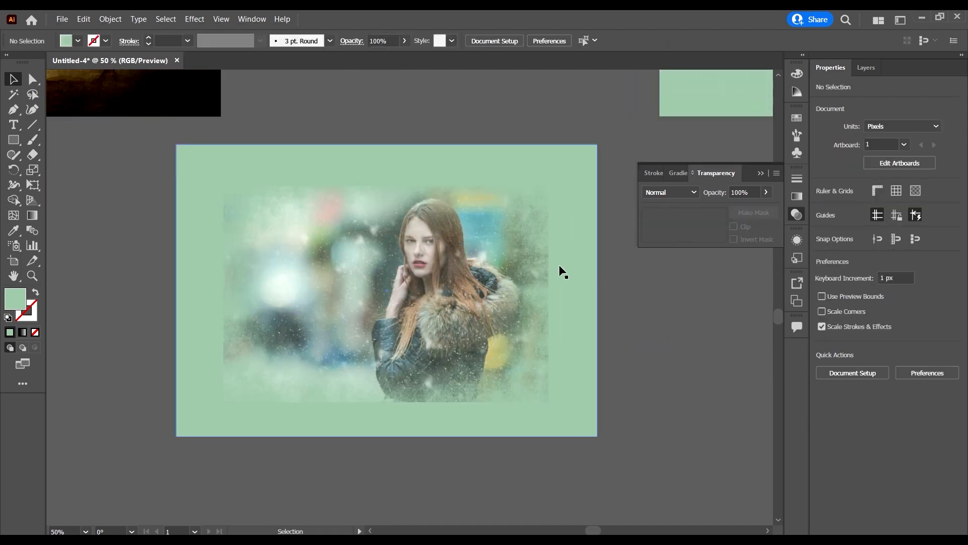
Select the green rectangle behind the masked woman photo and change its fill to a darker muted green
left_click(452, 262)
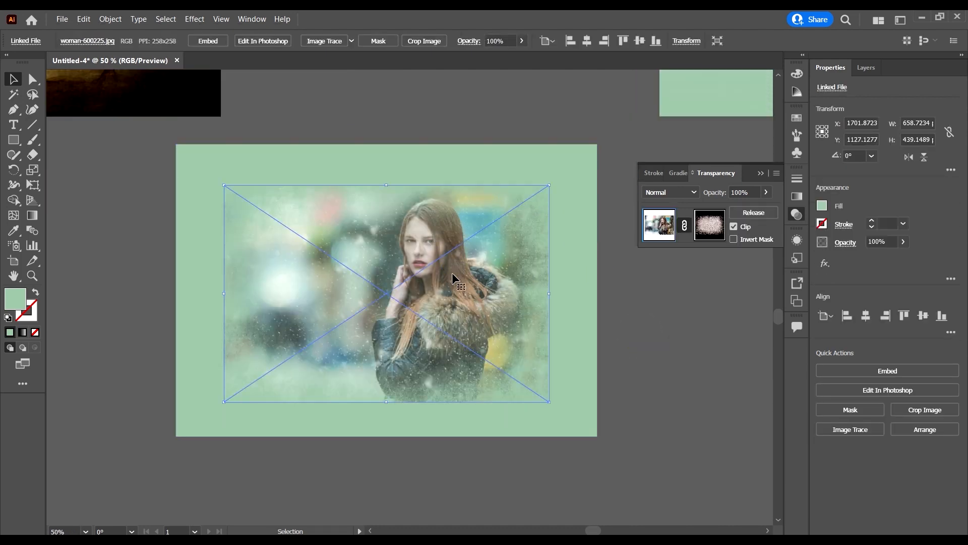
left_click(584, 275)
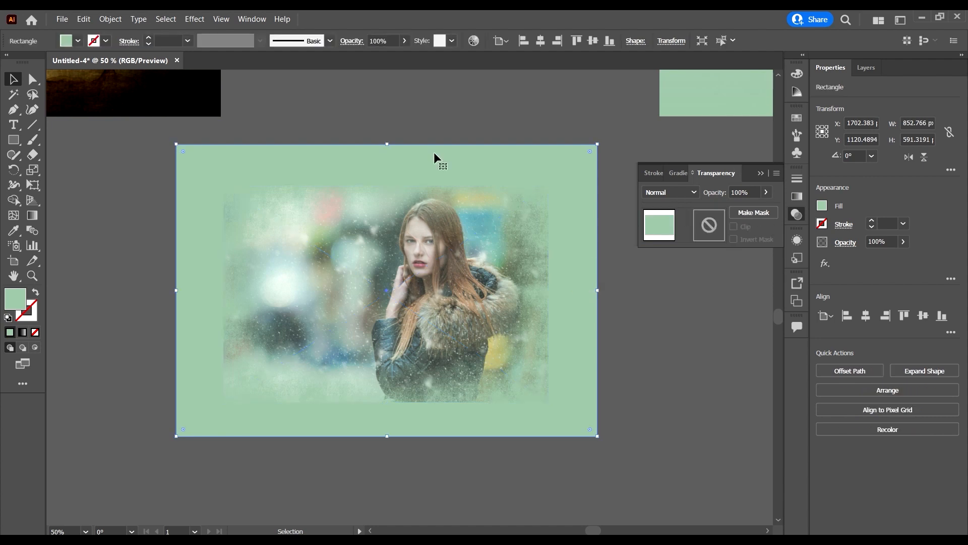
double_click(24, 302)
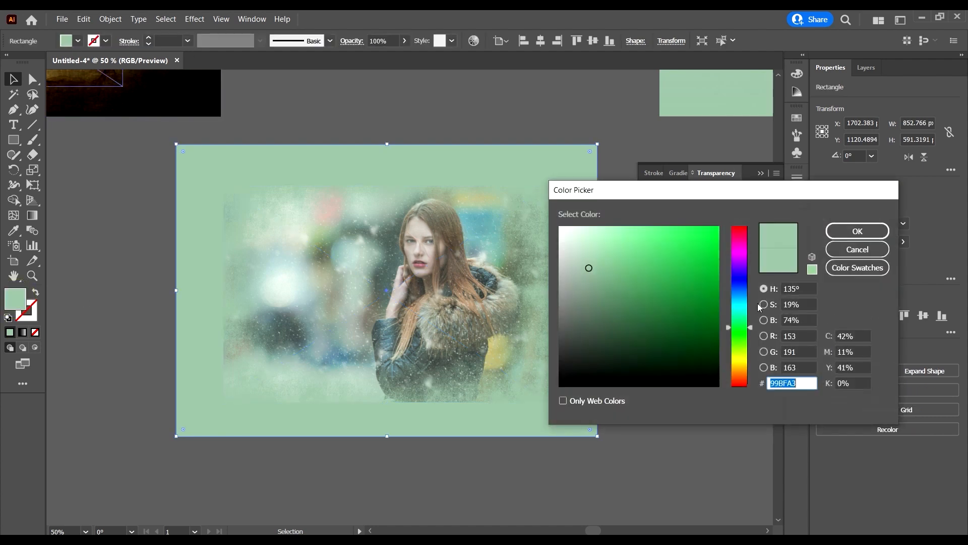
left_click_drag(603, 276, 601, 307)
left_click(858, 231)
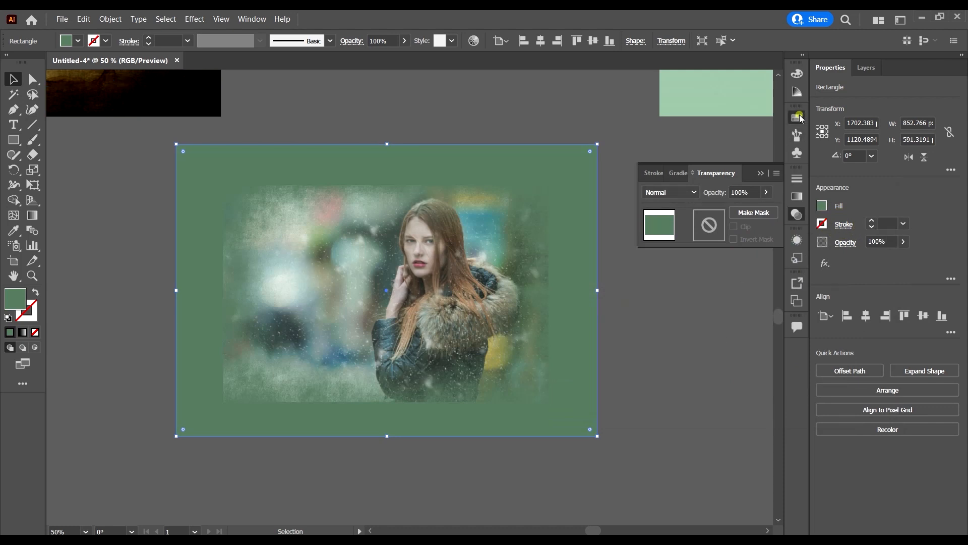
Try muted pink and dark red Color Guide swatches on the rectangle, settle on the palest mint green tint, and deselect
left_click(798, 118)
left_click(797, 90)
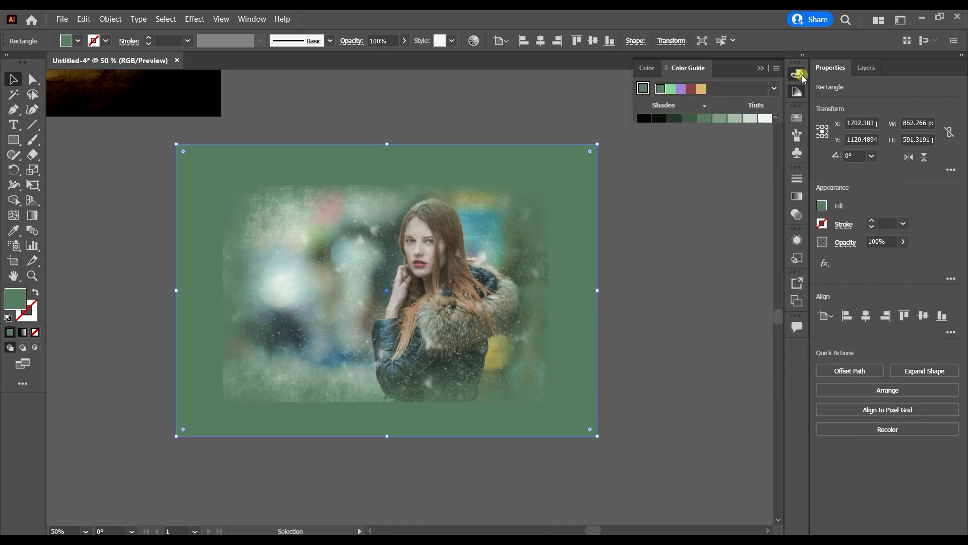
left_click(798, 74)
left_click(797, 91)
left_click(728, 147)
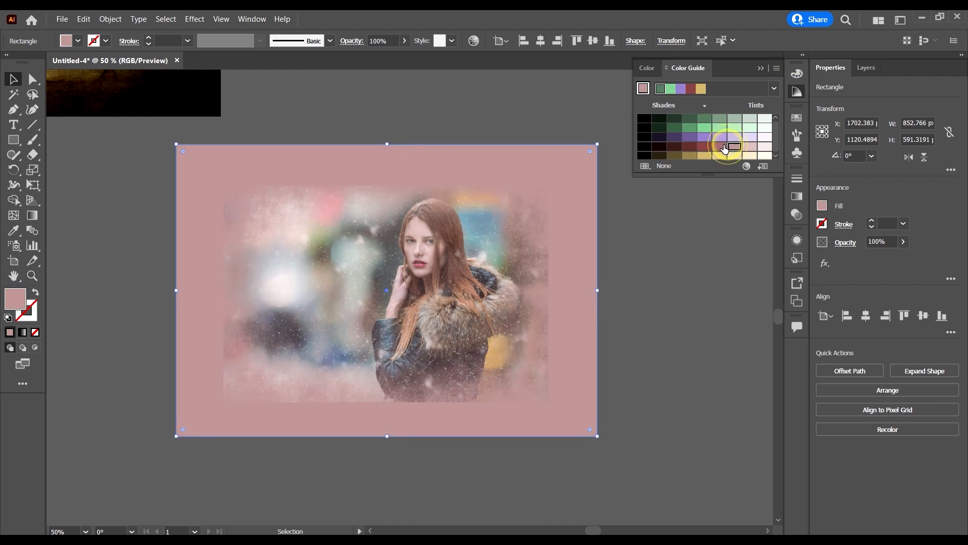
left_click(719, 147)
left_click(704, 146)
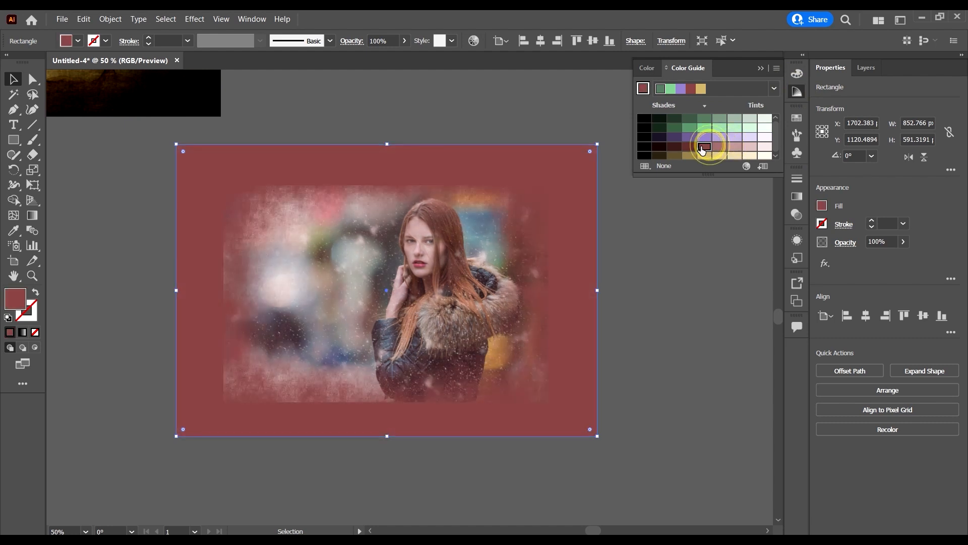
left_click(749, 147)
left_click(764, 157)
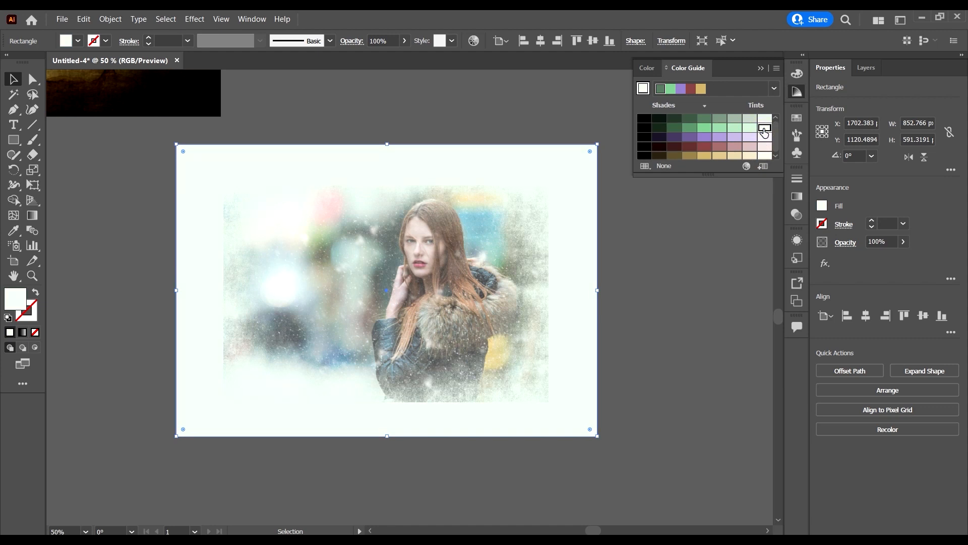
left_click(652, 331)
Examine up close how the texture mask blends the woman photo's edge into the pale background
scroll(658, 298, "down", 3)
scroll(496, 246, "up", 4)
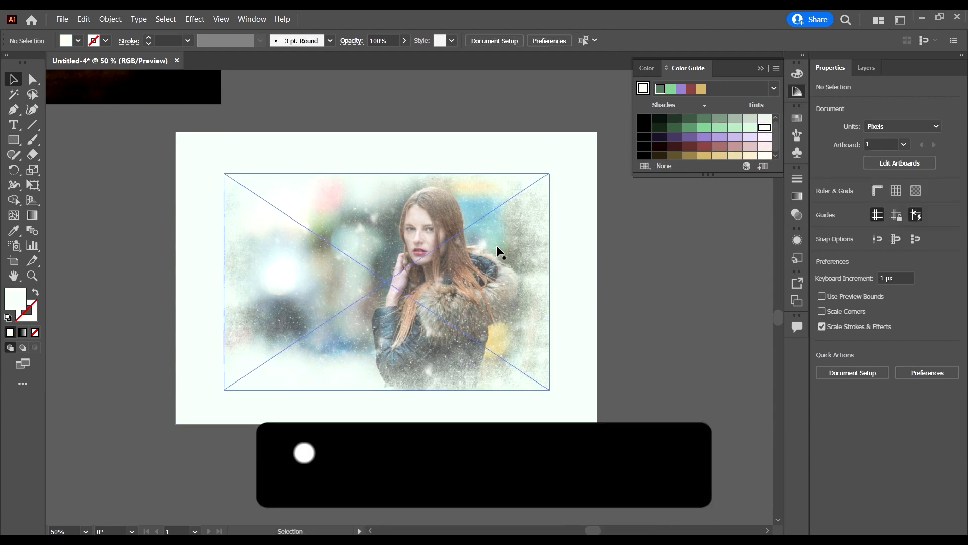
scroll(479, 255, "up", 4)
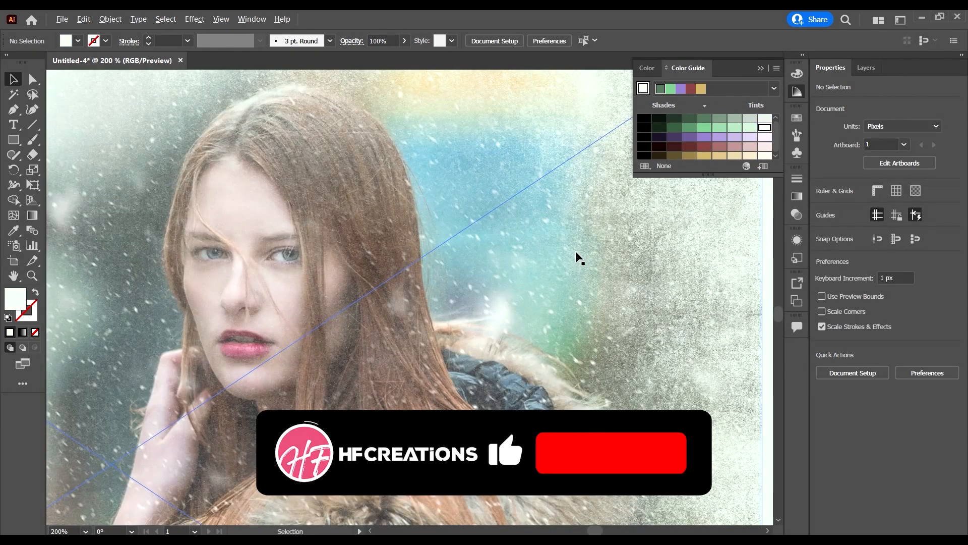
scroll(577, 255, "up", 1)
scroll(660, 272, "up", 1)
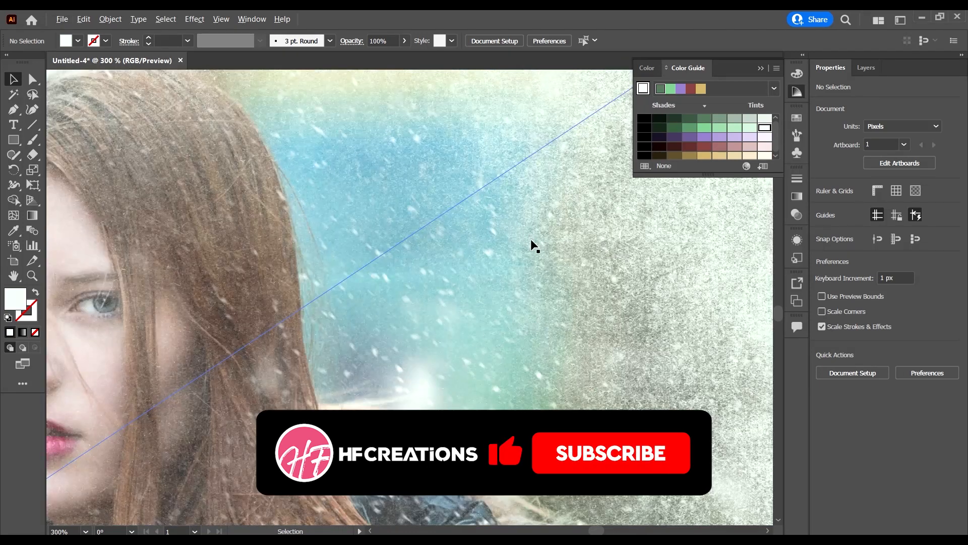